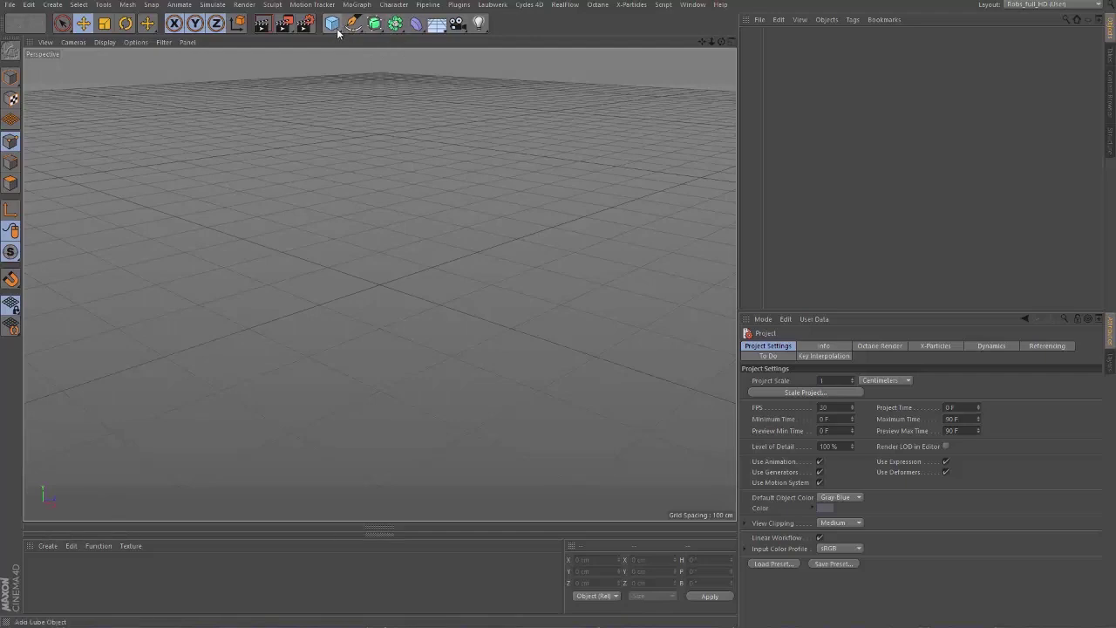
Add a plane primitive and set its width to 20 cm and its height to 30 cm
click(336, 31)
click(438, 61)
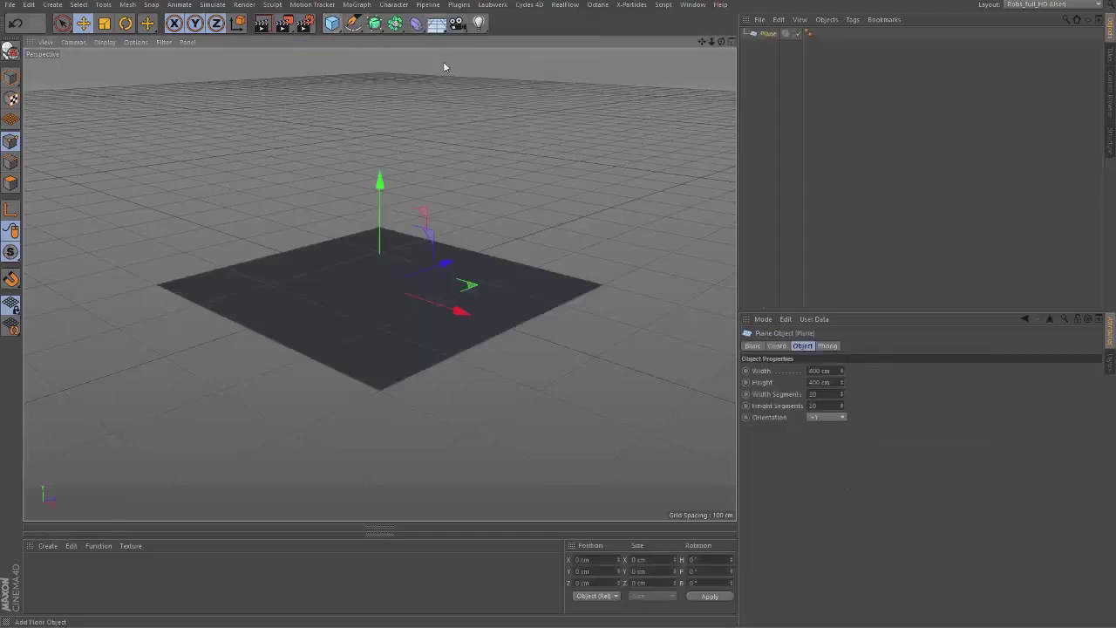
alt+drag(317, 315, 353, 327)
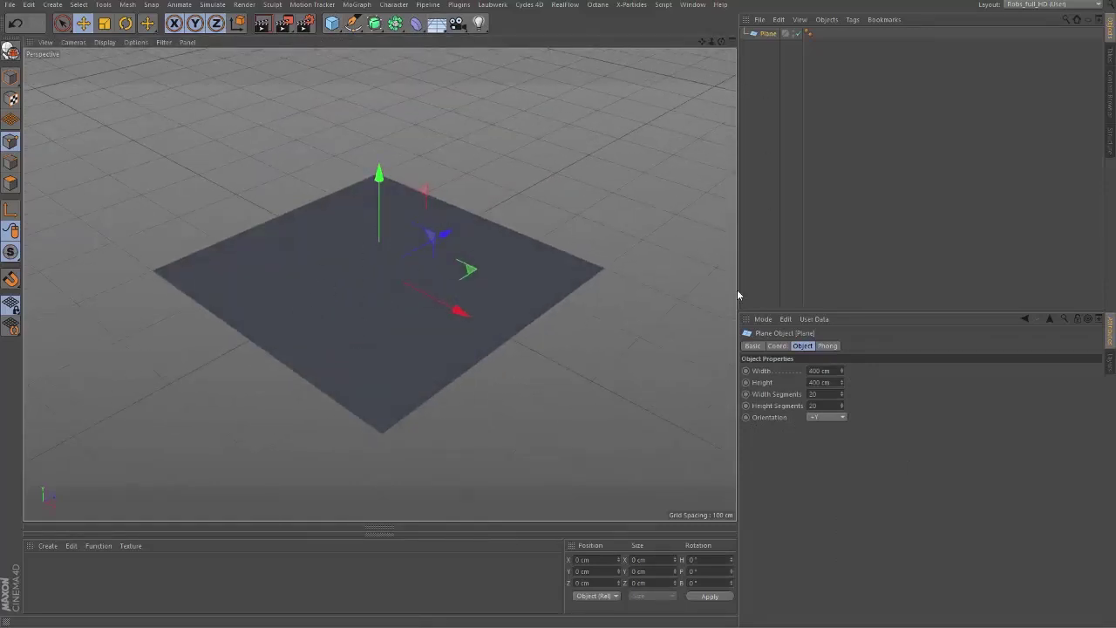
click(824, 371)
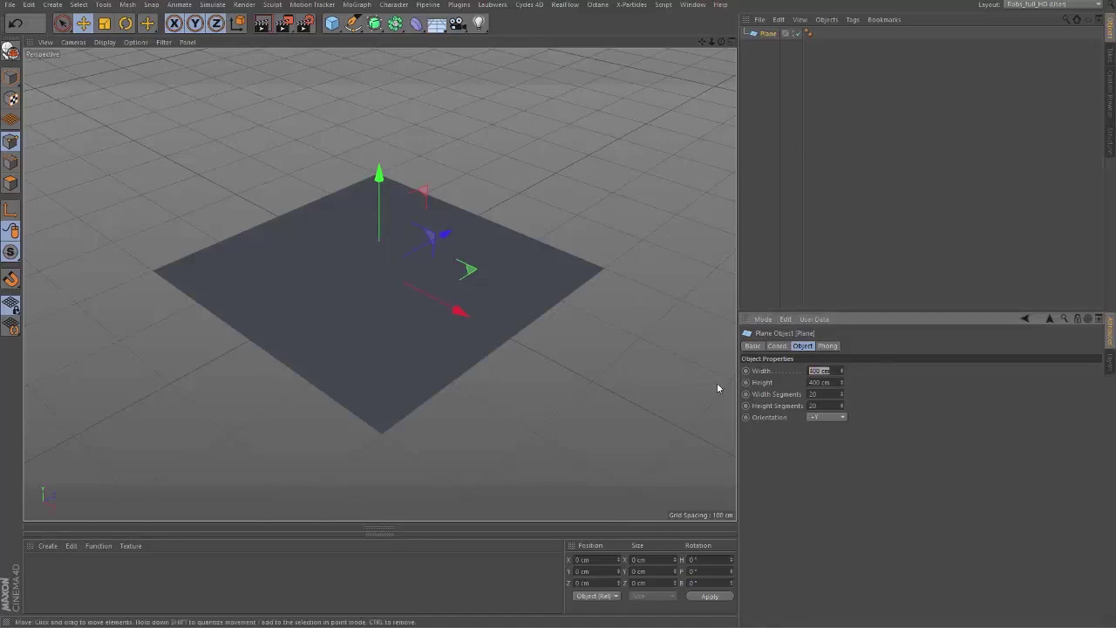
text(3)
text(0)
key(Tab)
text(30)
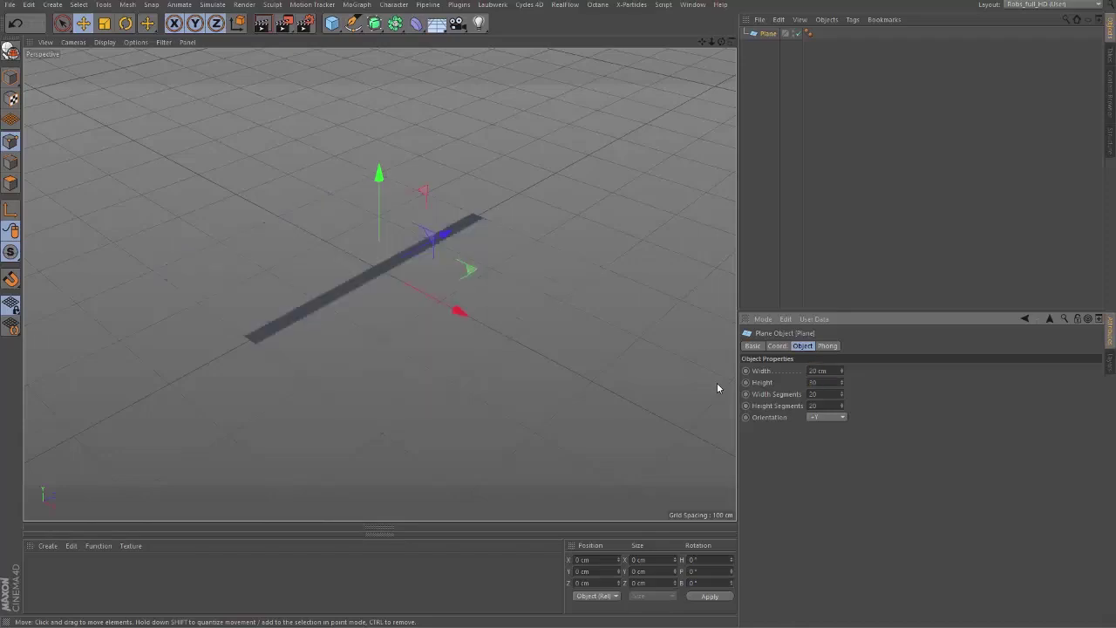
Set the plane's width segments to 5 and its height segments to 3
key(Tab)
text(5)
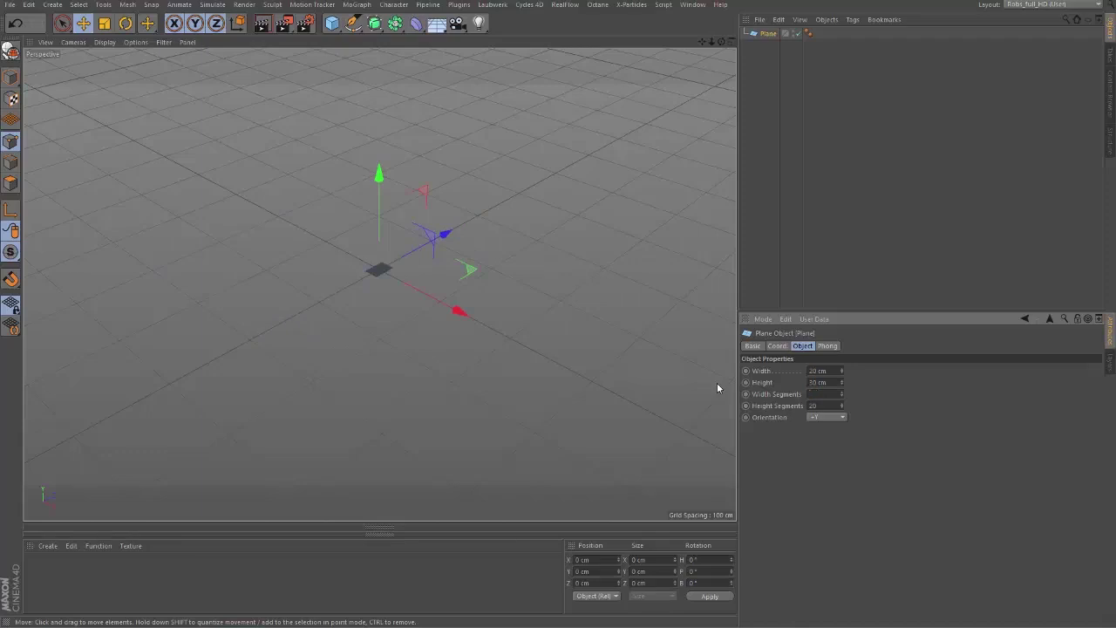
key(Tab)
text(3)
alt+right_drag(382, 266, 578, 159)
alt+middle_drag(384, 312, 449, 255)
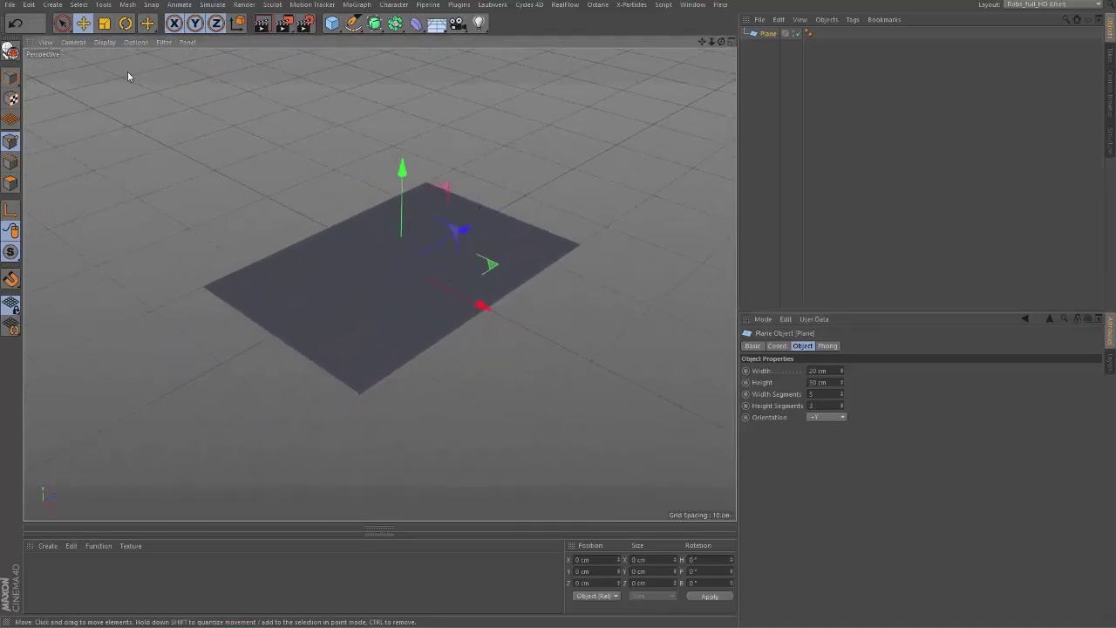
Switch the viewport display to Gouraud Shading (Lines) to show the plane's segments
click(108, 44)
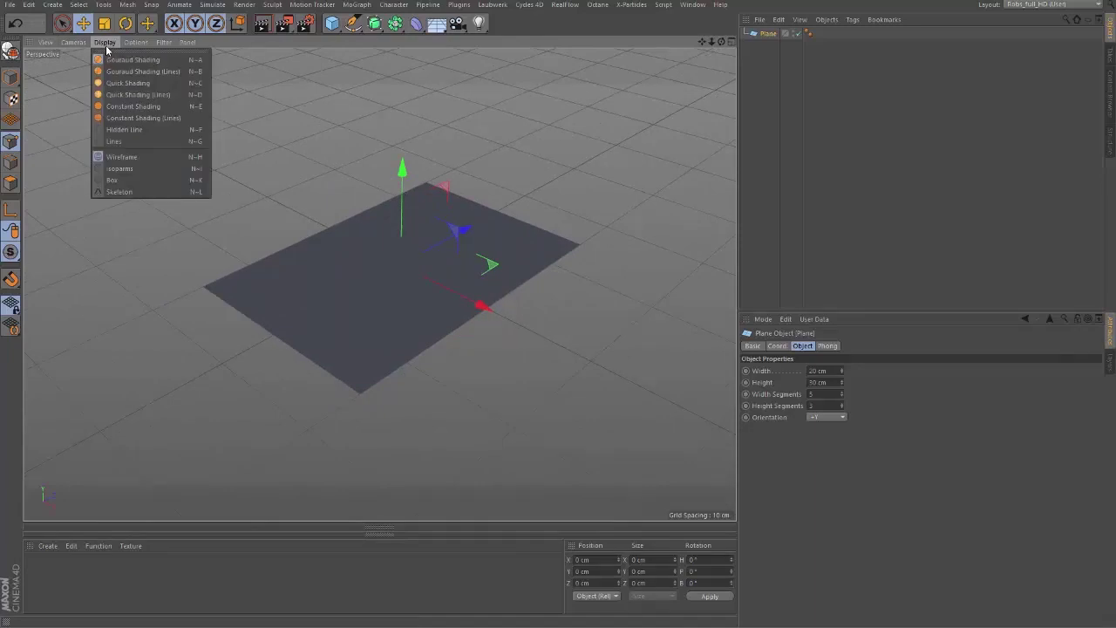
click(113, 73)
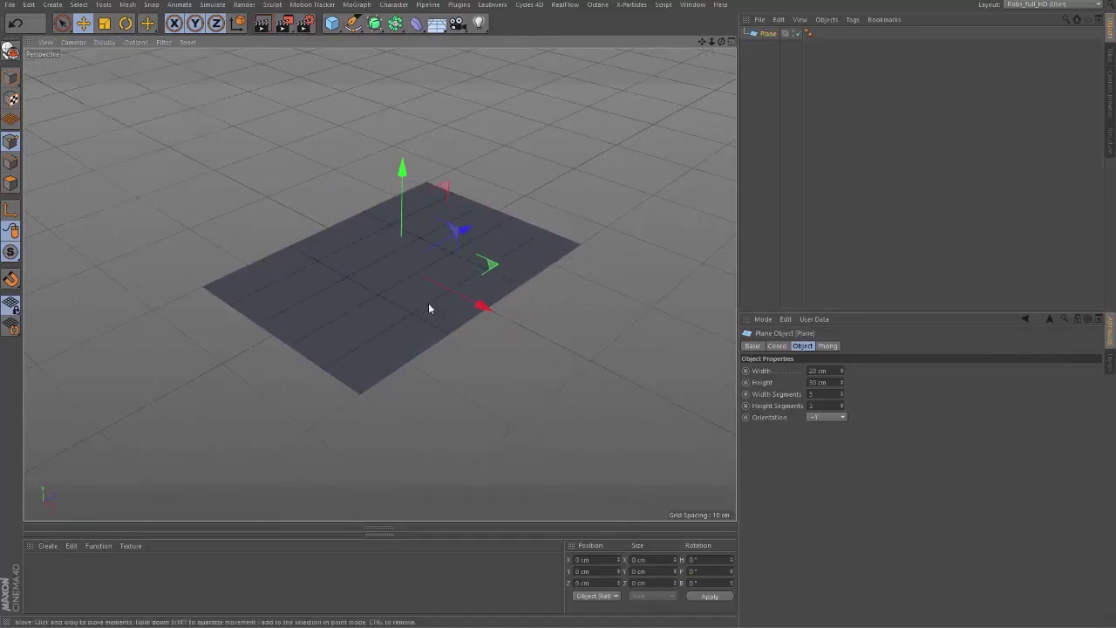
alt+drag(428, 303, 439, 306)
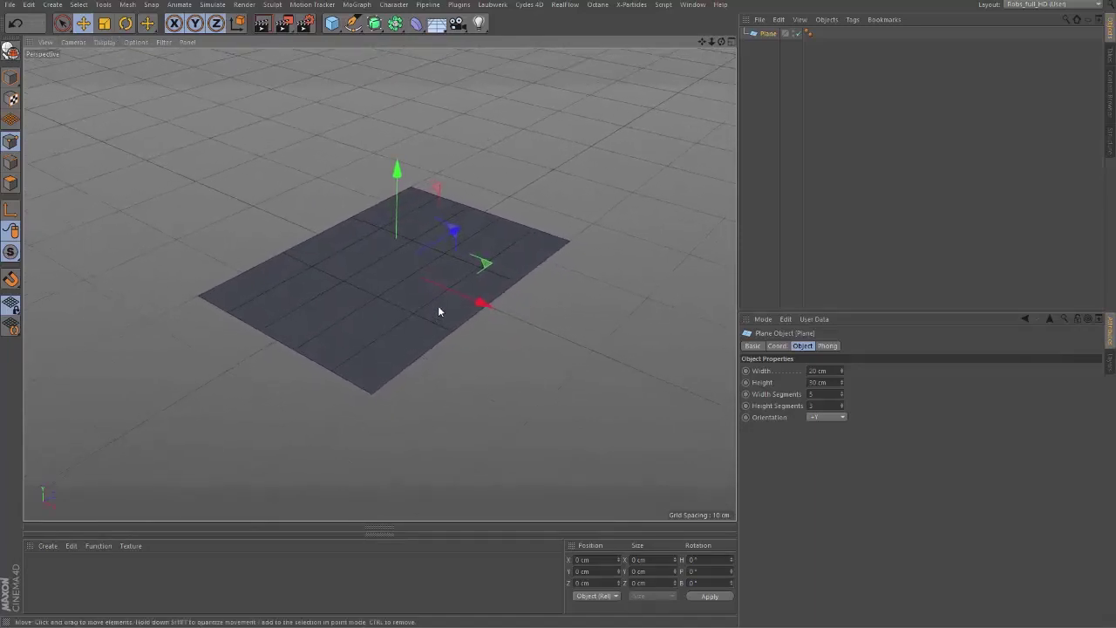
Set the plane's width segments to 4
click(820, 394)
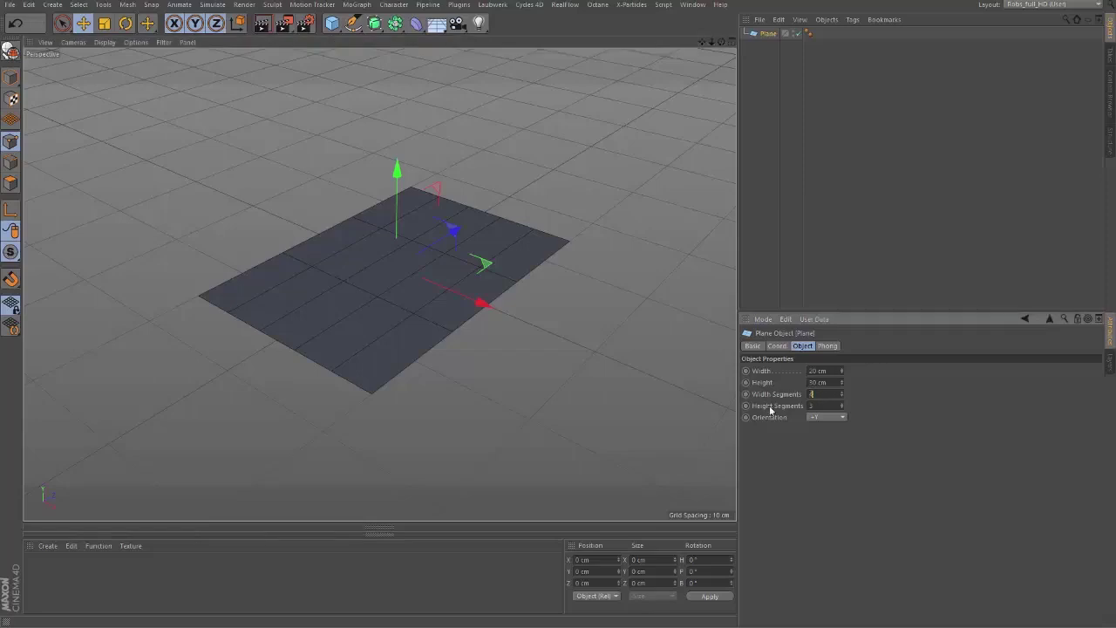
mouse_move(371, 305)
alt+mouse_down()
mouse_move(372, 333)
mouse_move(360, 317)
alt+mouse_up()
drag(402, 175, 402, 171)
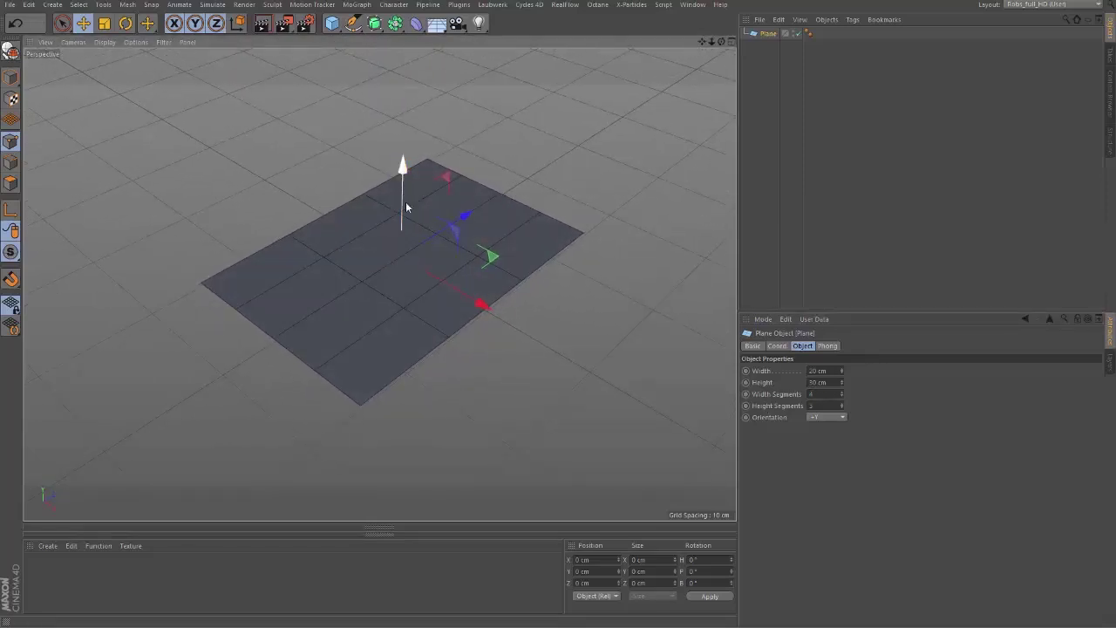
alt+middle_drag(347, 269, 318, 272)
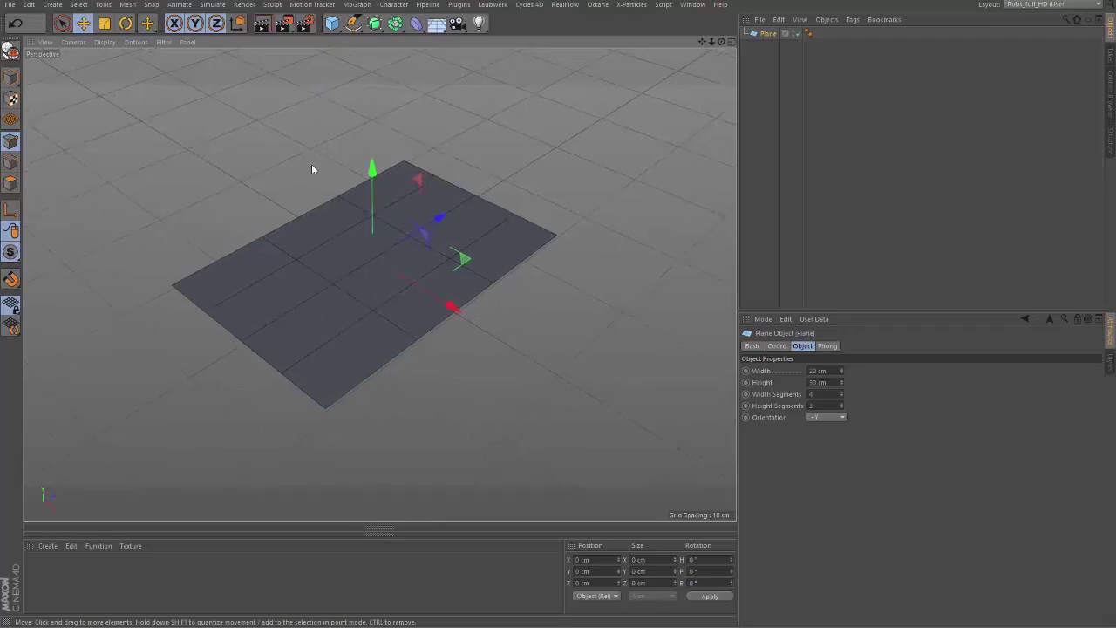
Make the plane editable and lower its middle lengthwise edge row by about 0.49 cm
key(c)
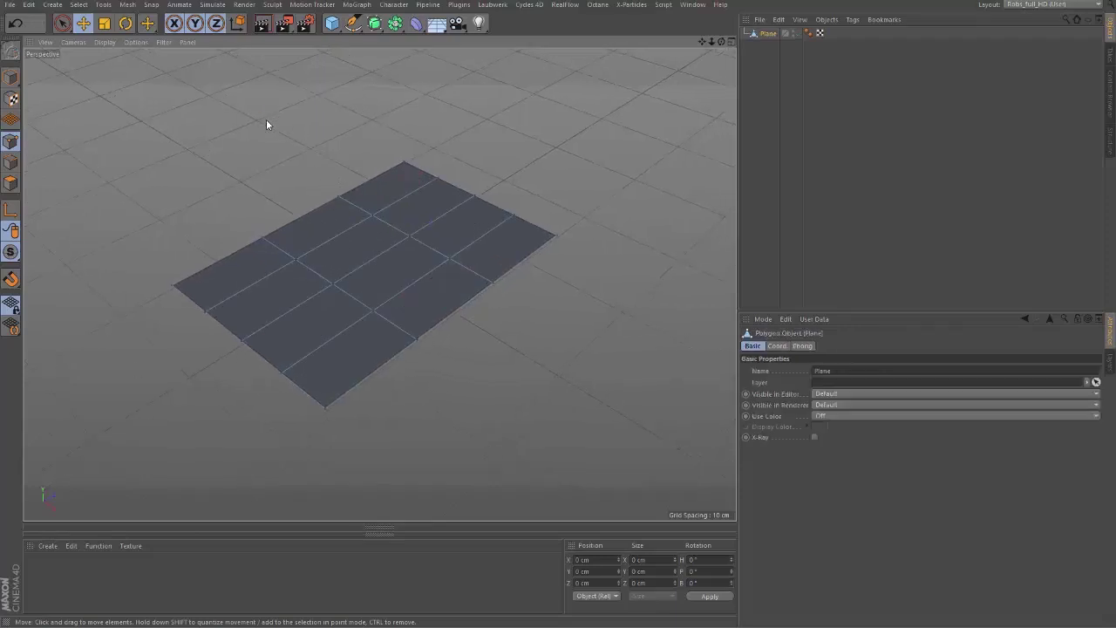
click(11, 163)
key(space)
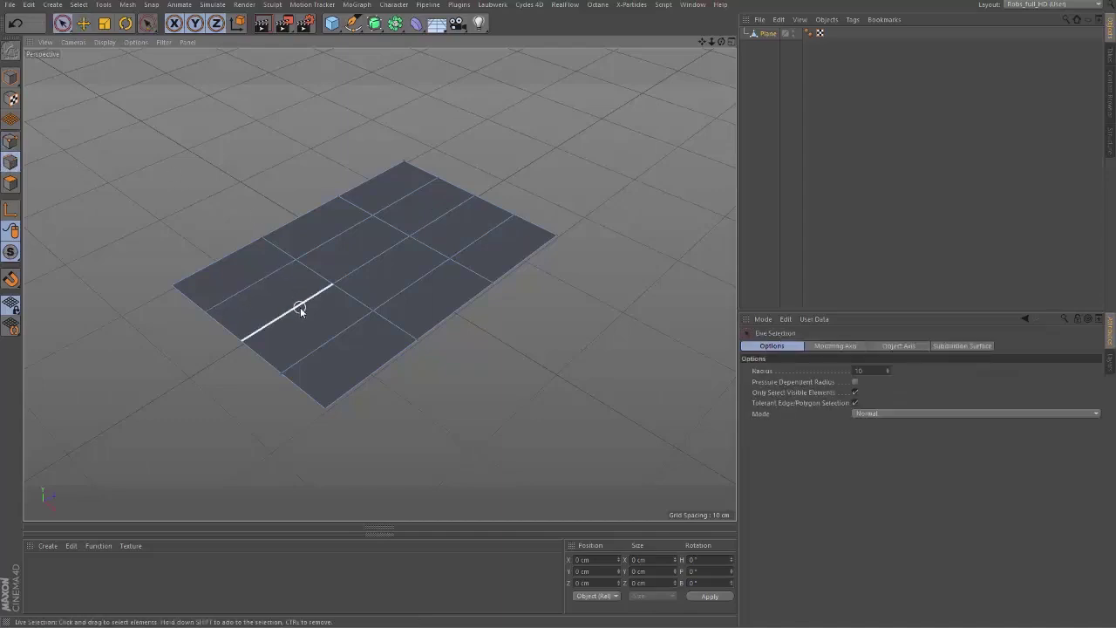
drag(299, 310, 438, 219)
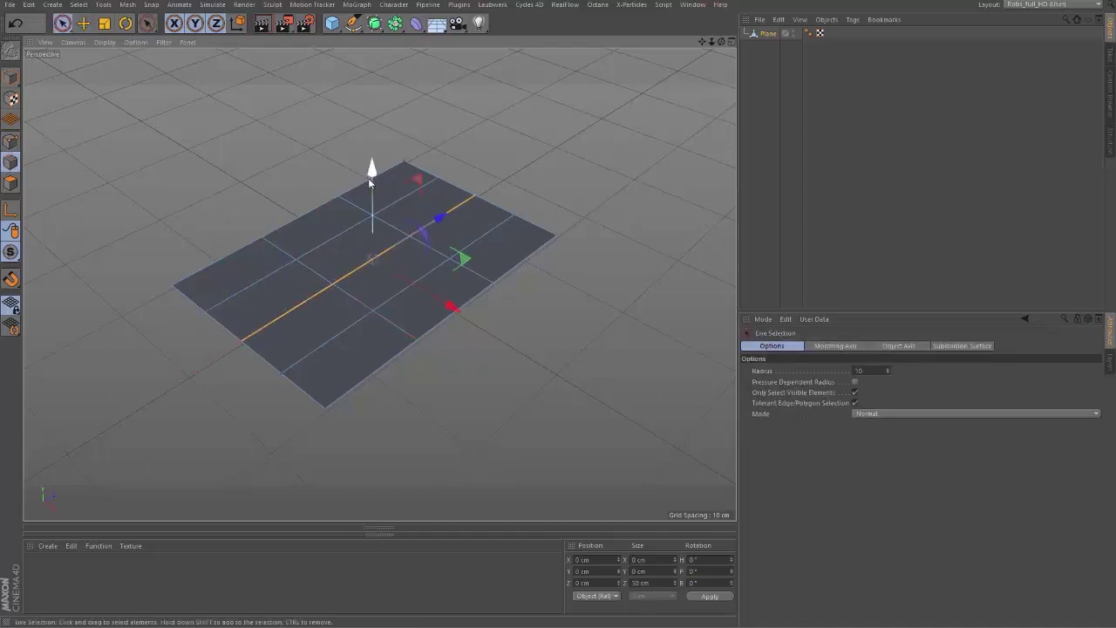
drag(373, 177, 372, 180)
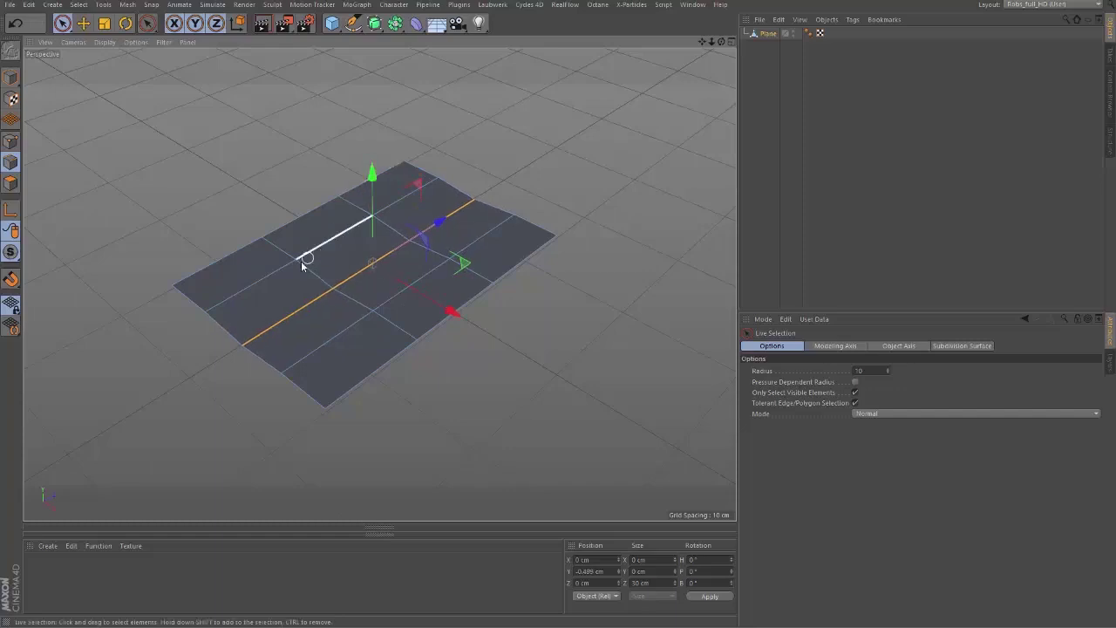
Select the two lengthwise edge rows flanking the middle row and scale them along X to about 4 cm apart
click(268, 275)
click(334, 238)
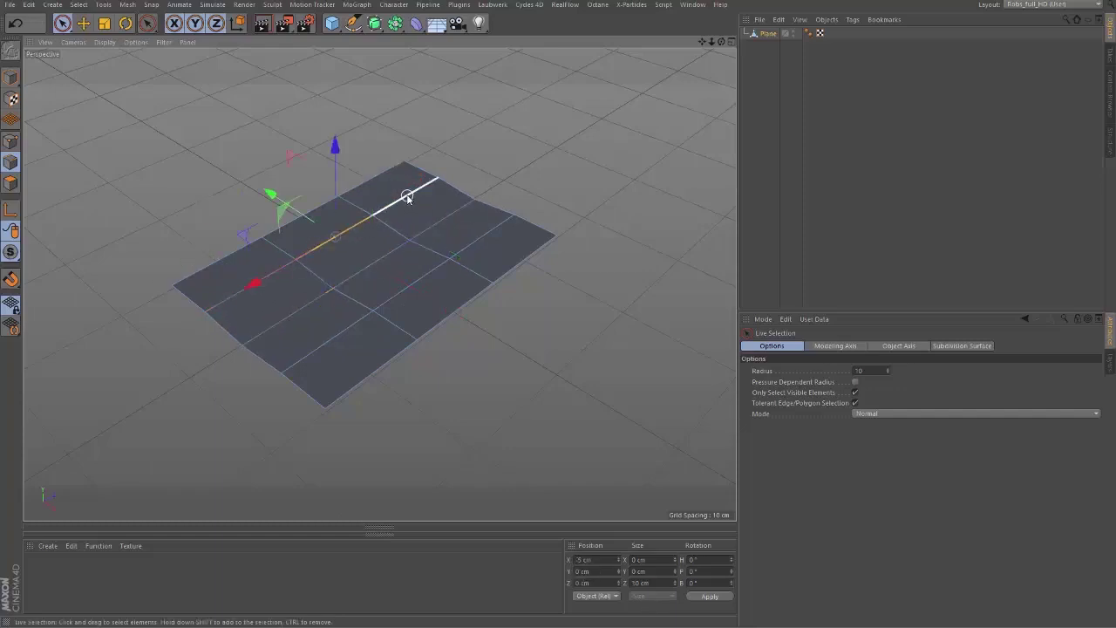
click(407, 195)
shift+click(310, 251)
shift+click(272, 275)
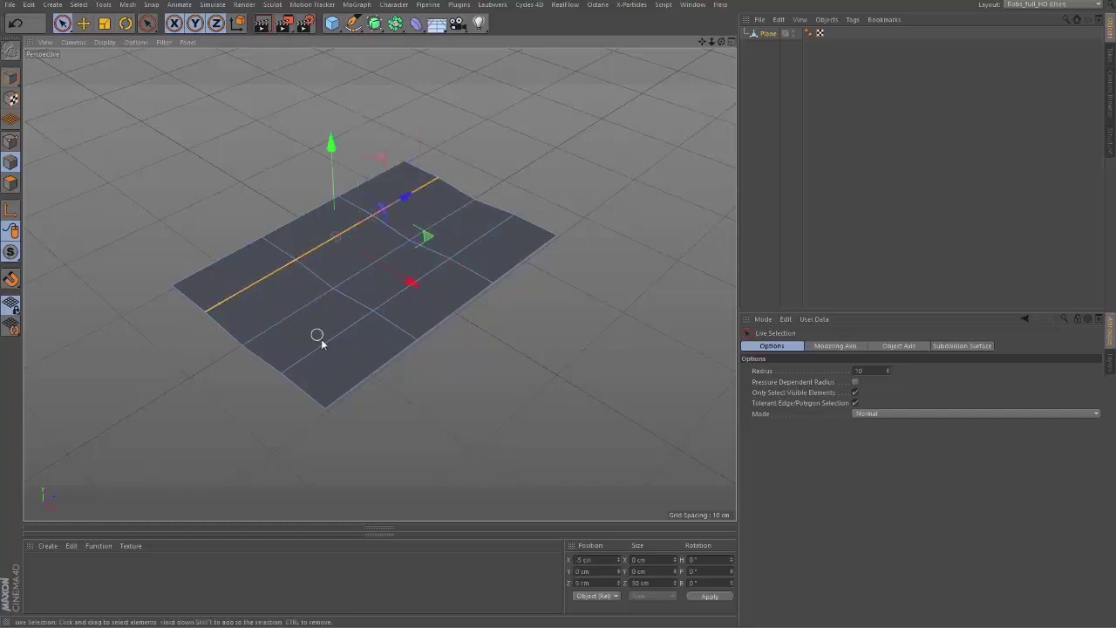
shift+click(338, 334)
shift+click(405, 289)
shift+click(481, 238)
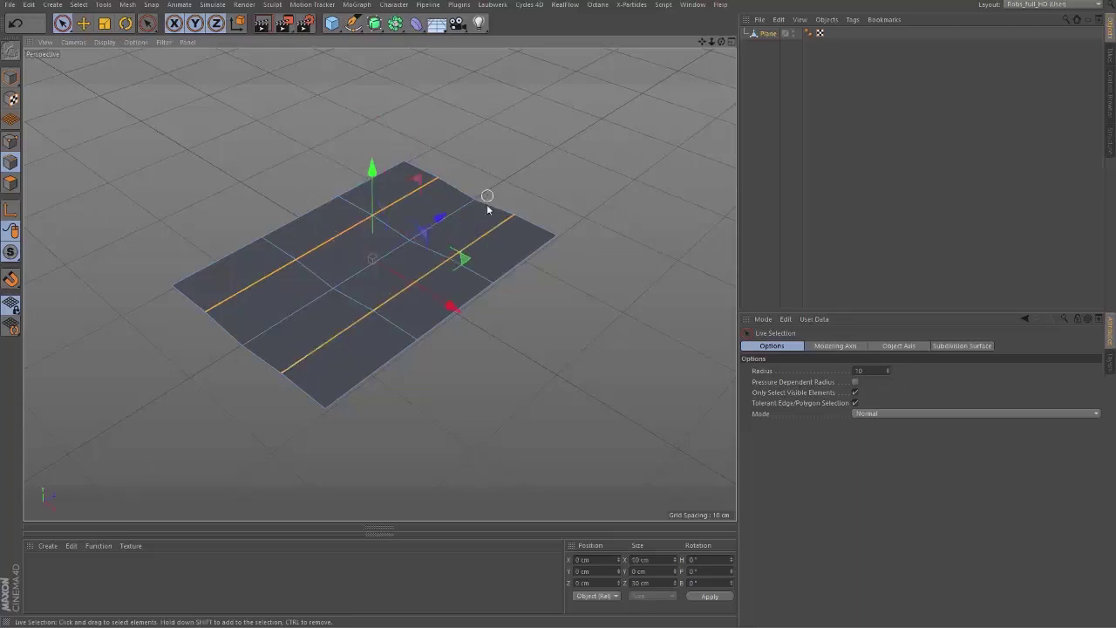
key(t)
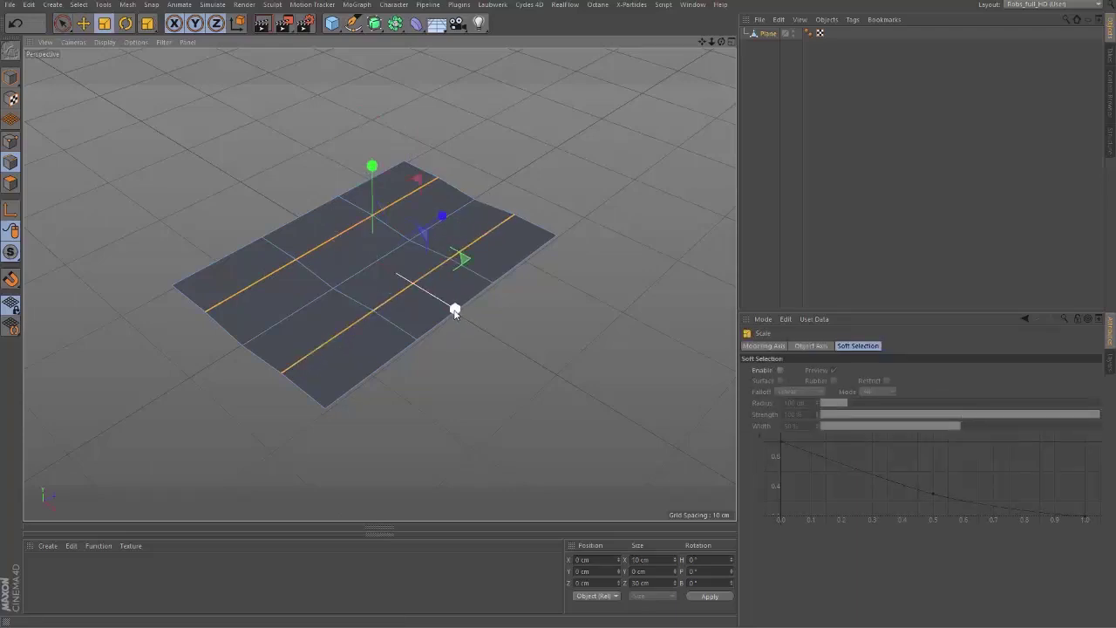
drag(455, 311, 384, 293)
Raise the two lengthwise edge rows beside the crease by about 0.43 cm and deselect them
key(e)
drag(369, 178, 371, 170)
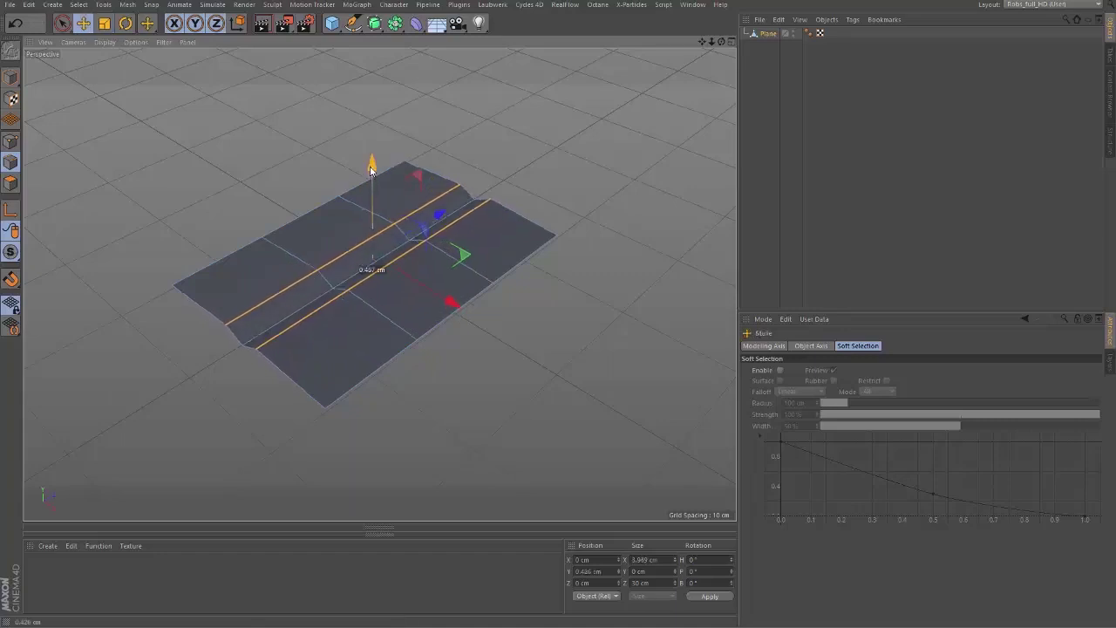
click(461, 137)
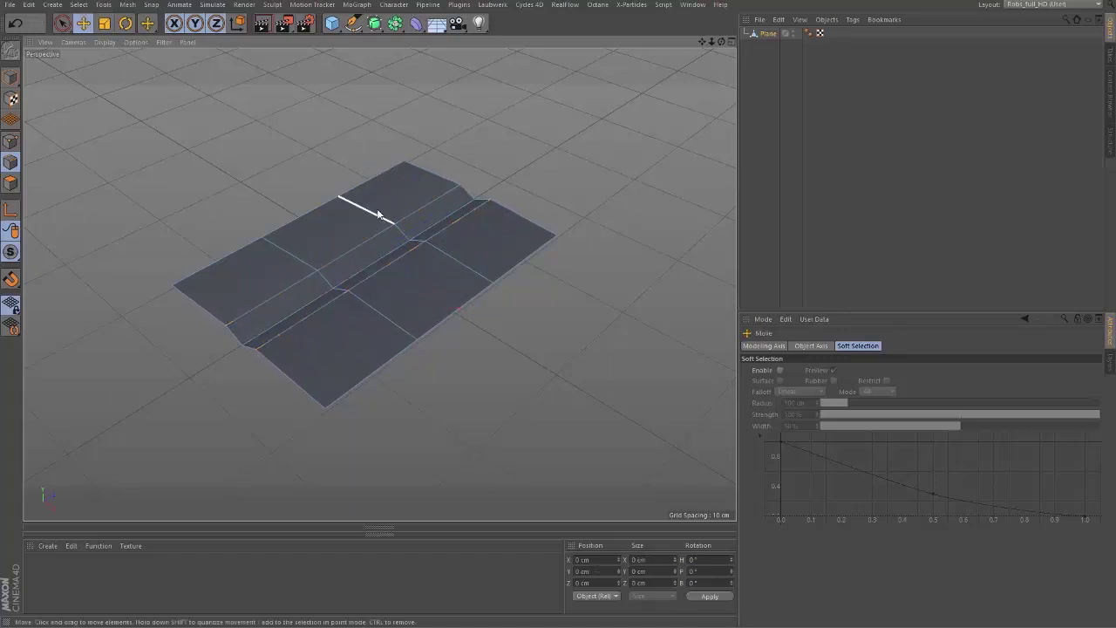
Select the far crosswise edge row, excluding the lengthwise edges, and raise it slightly
key(space)
mouse_move(378, 216)
mouse_down()
mouse_move(453, 258)
mouse_move(411, 199)
mouse_up()
mouse_move(389, 278)
ctrl+mouse_down()
mouse_move(357, 263)
mouse_move(347, 242)
ctrl+mouse_up()
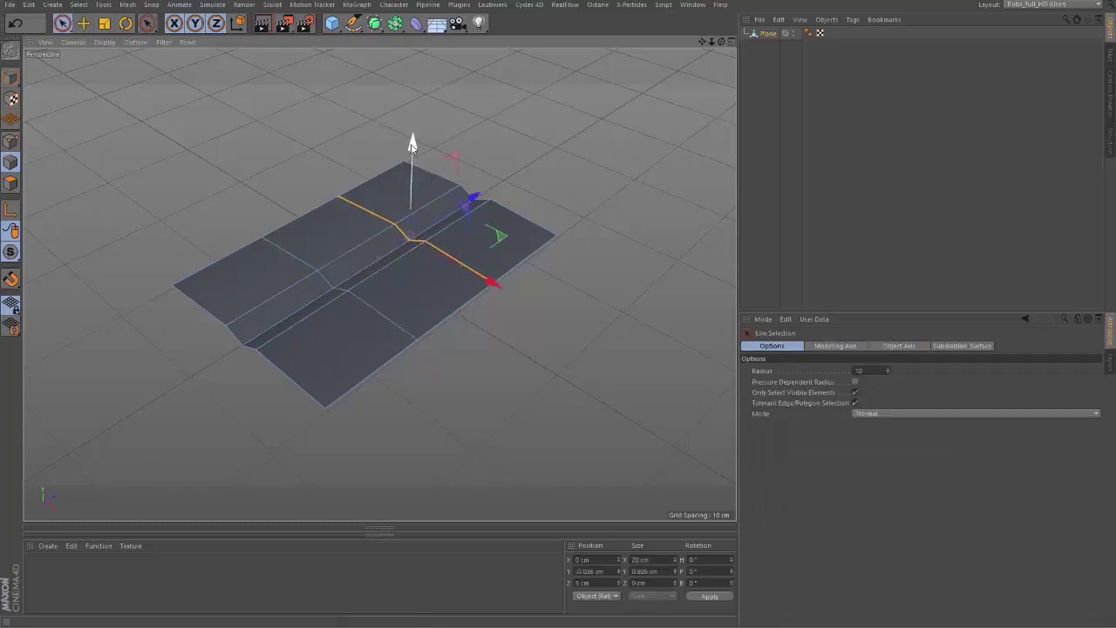
drag(414, 148, 414, 144)
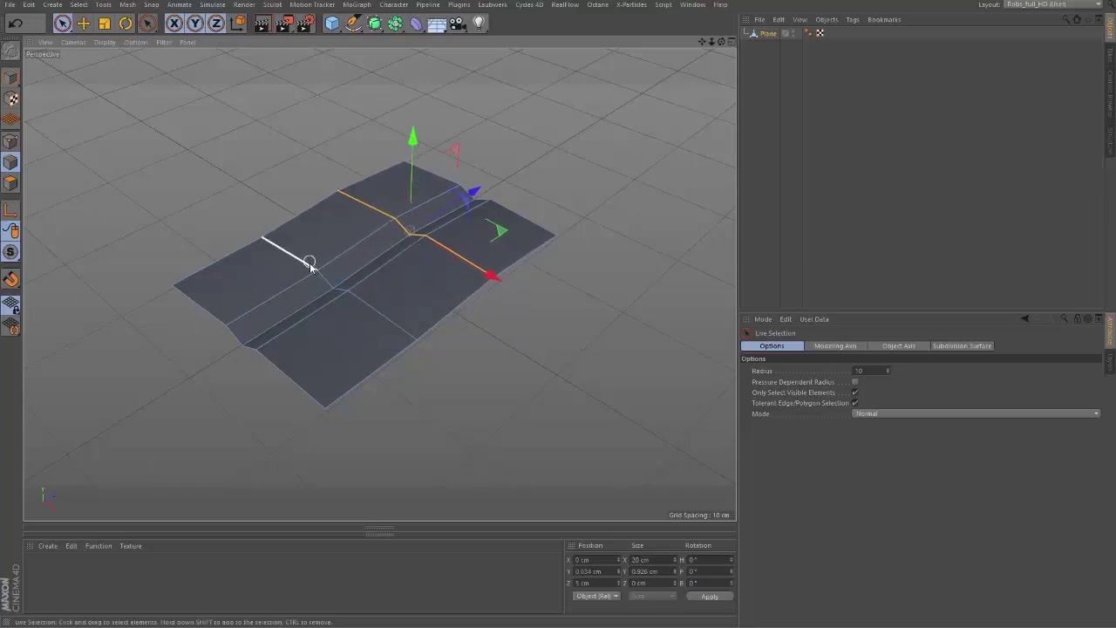
Select only the near crosswise edge row and raise it to a Y position of about 0.42 cm
click(305, 261)
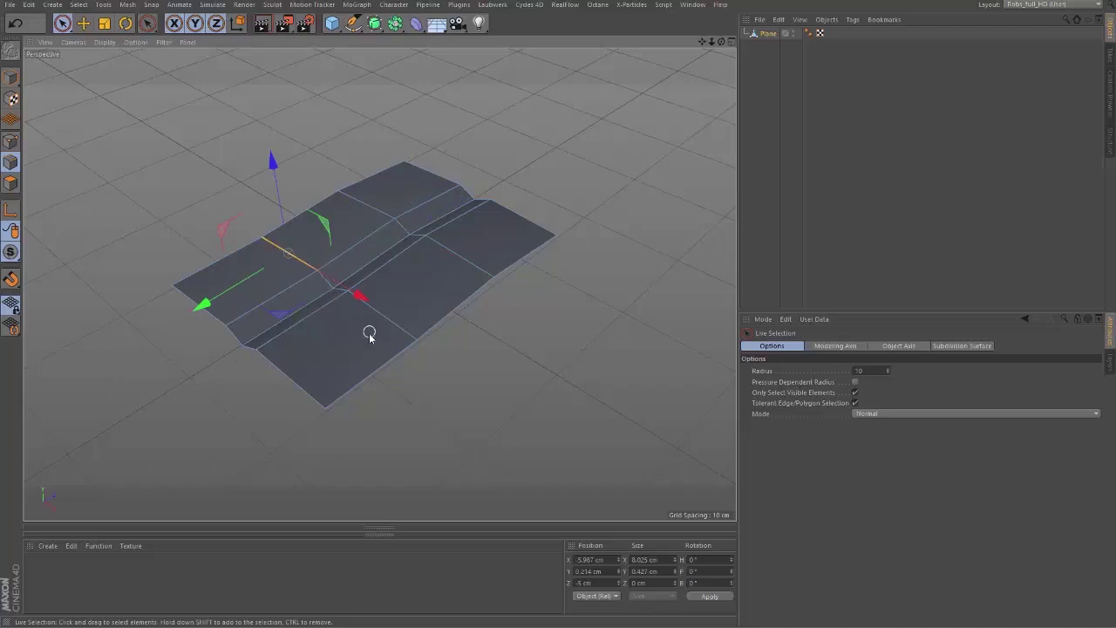
drag(381, 314, 287, 253)
ctrl+drag(251, 292, 357, 354)
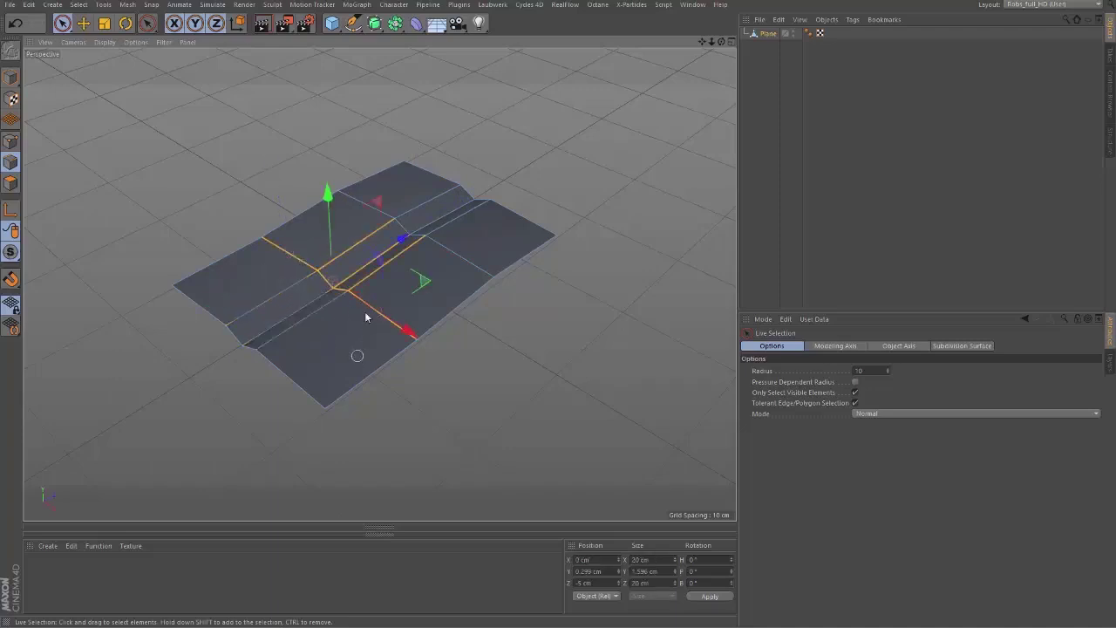
ctrl+drag(349, 230, 398, 281)
drag(326, 191, 327, 199)
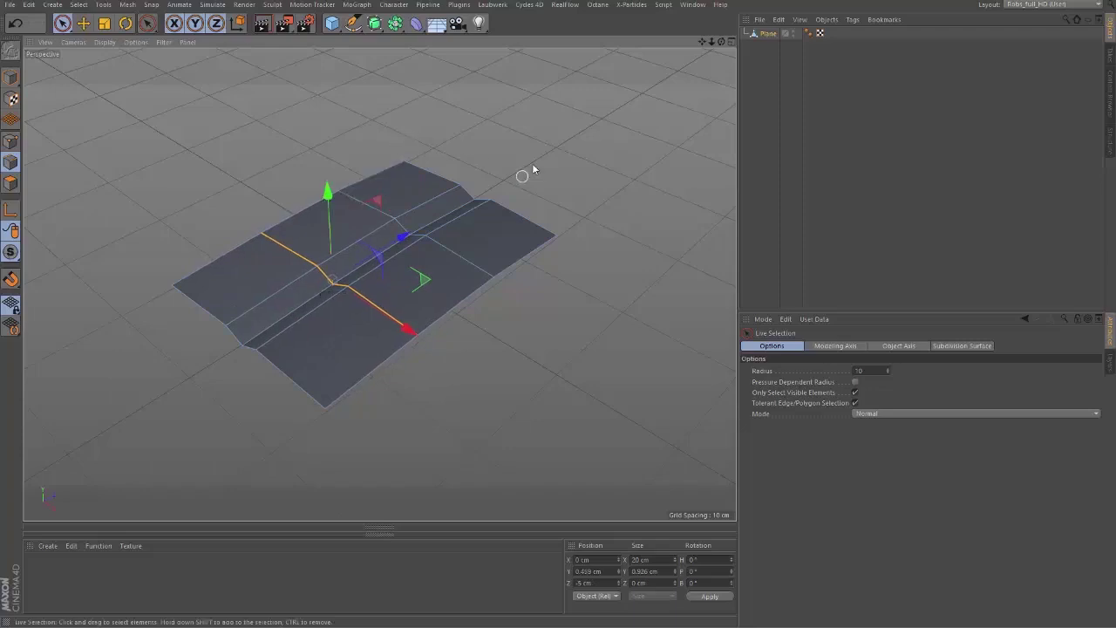
Select the points along the plane's far short end and lower them to a Y position of about -1.05 cm
click(11, 141)
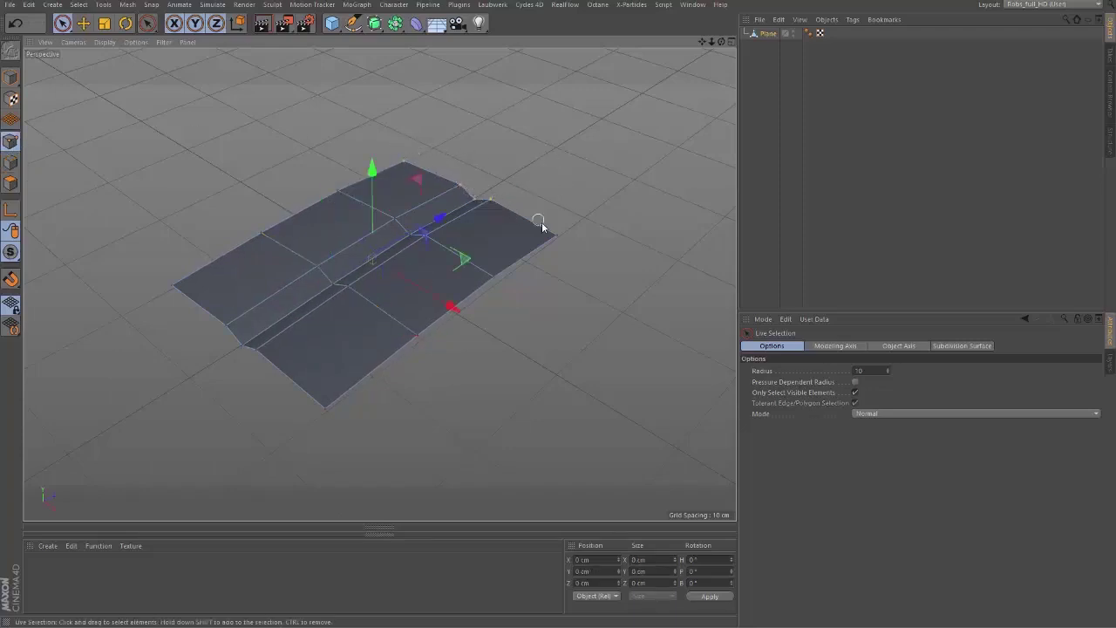
click(496, 208)
drag(481, 108, 465, 119)
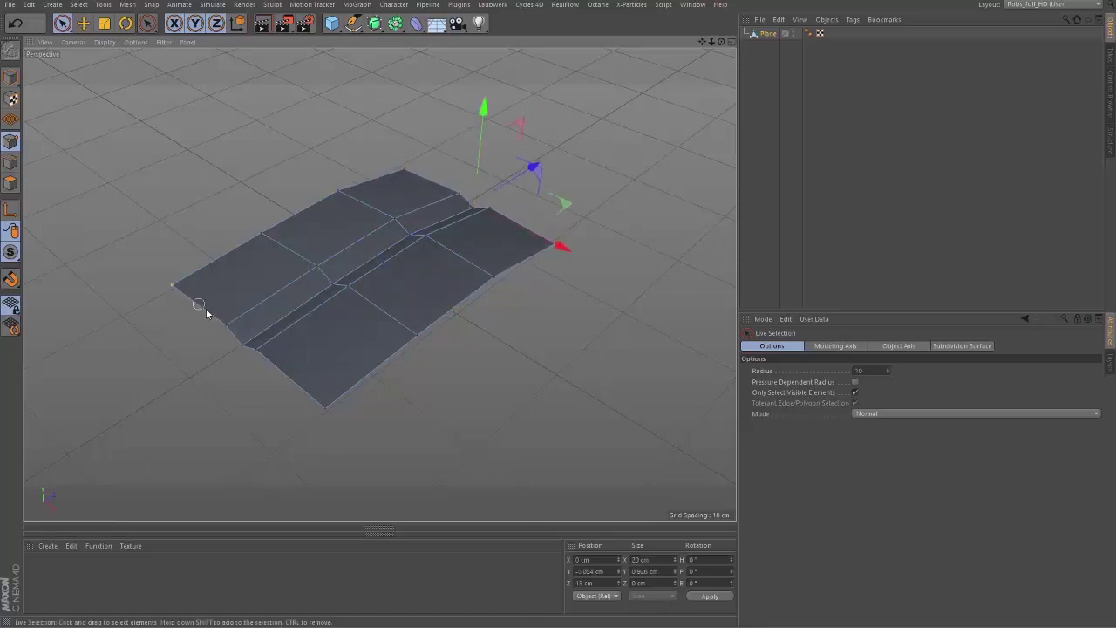
Lower the points along the plane's near short end to curve it downward, and deselect them
drag(206, 312, 329, 413)
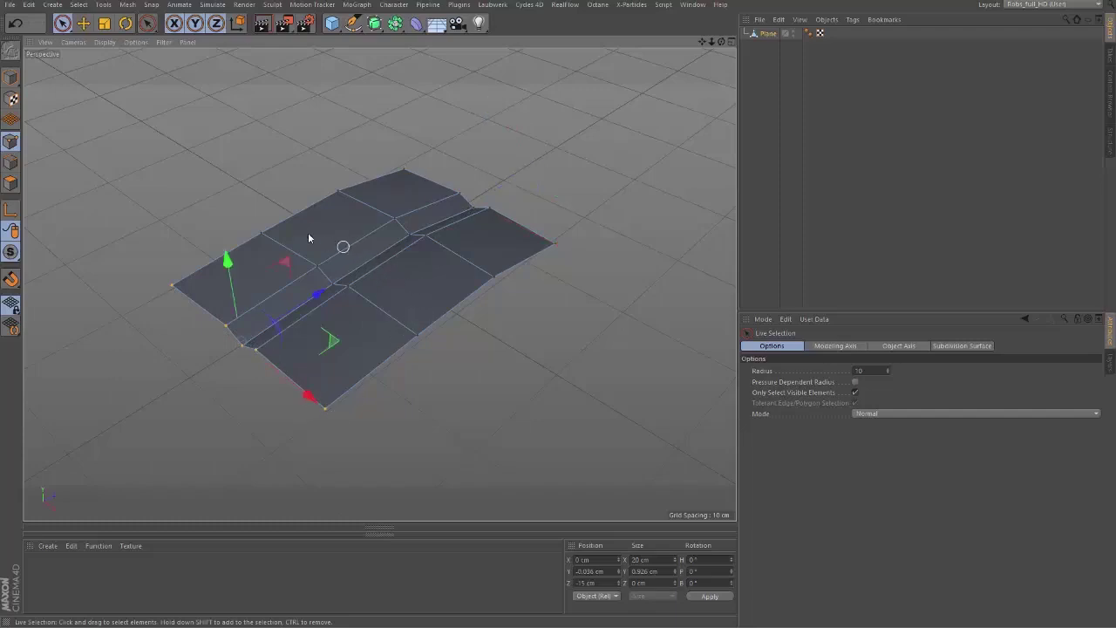
drag(227, 252, 349, 219)
click(496, 124)
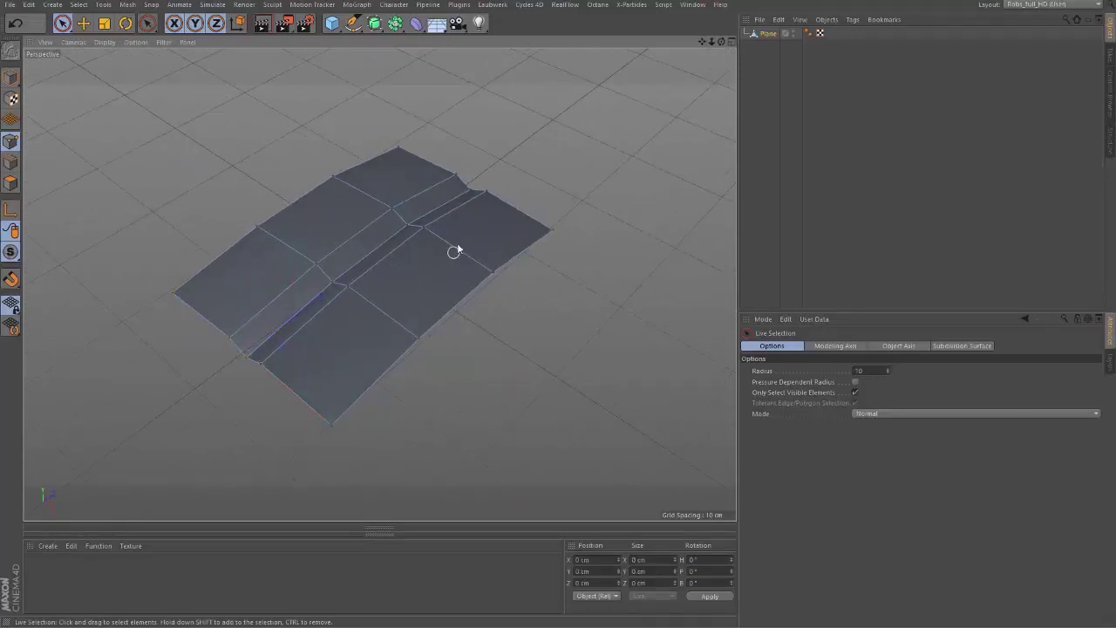
alt+drag(383, 290, 349, 291)
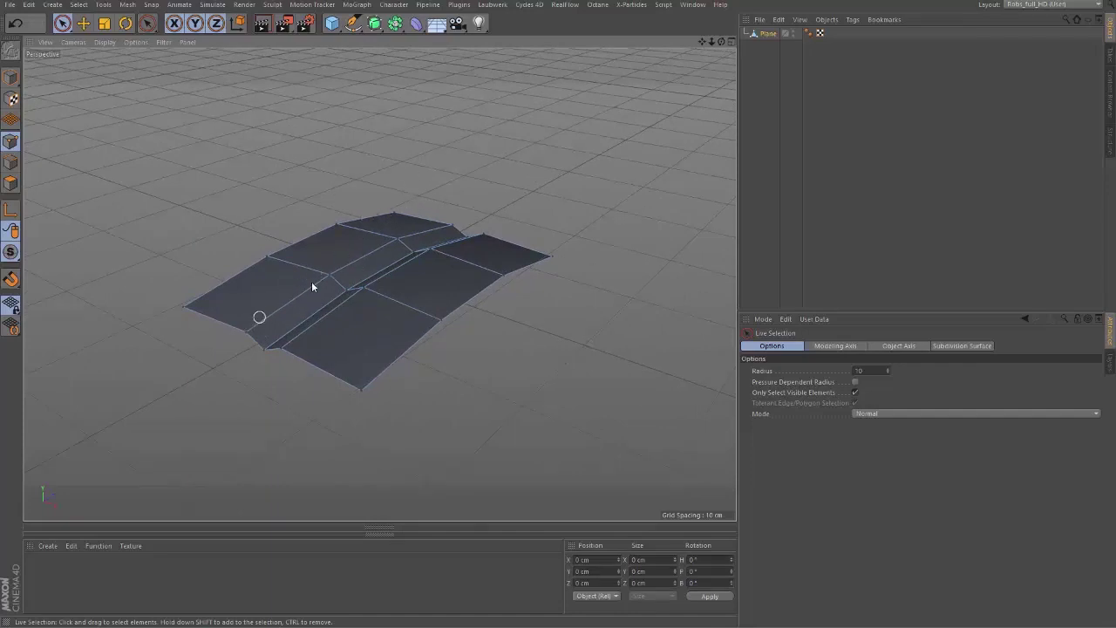
Create a new material and open it for editing
double_click(66, 579)
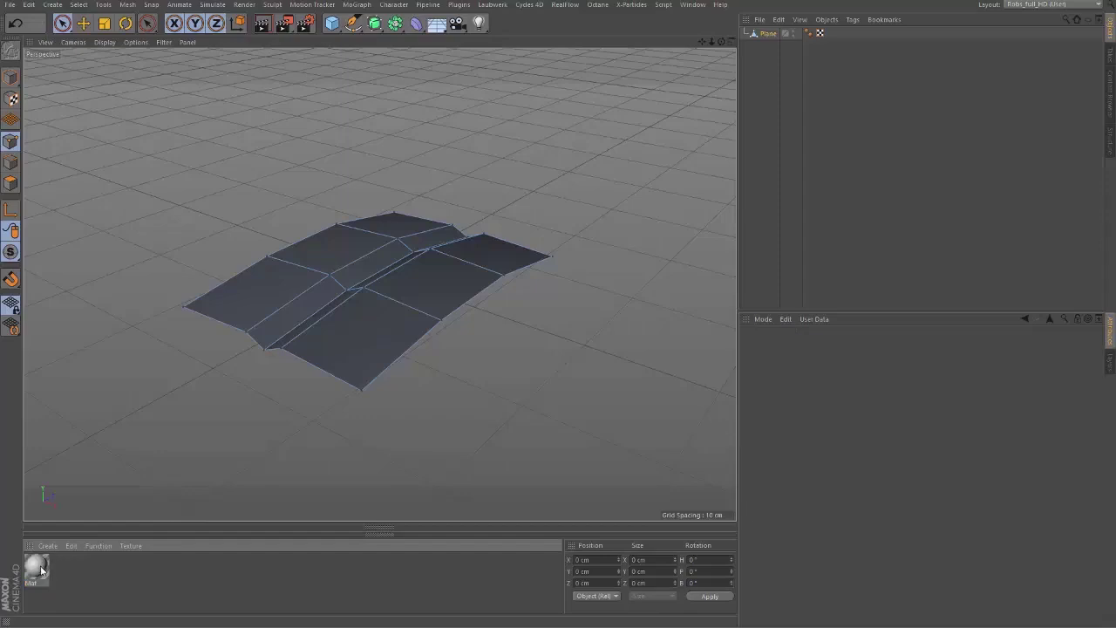
double_click(37, 568)
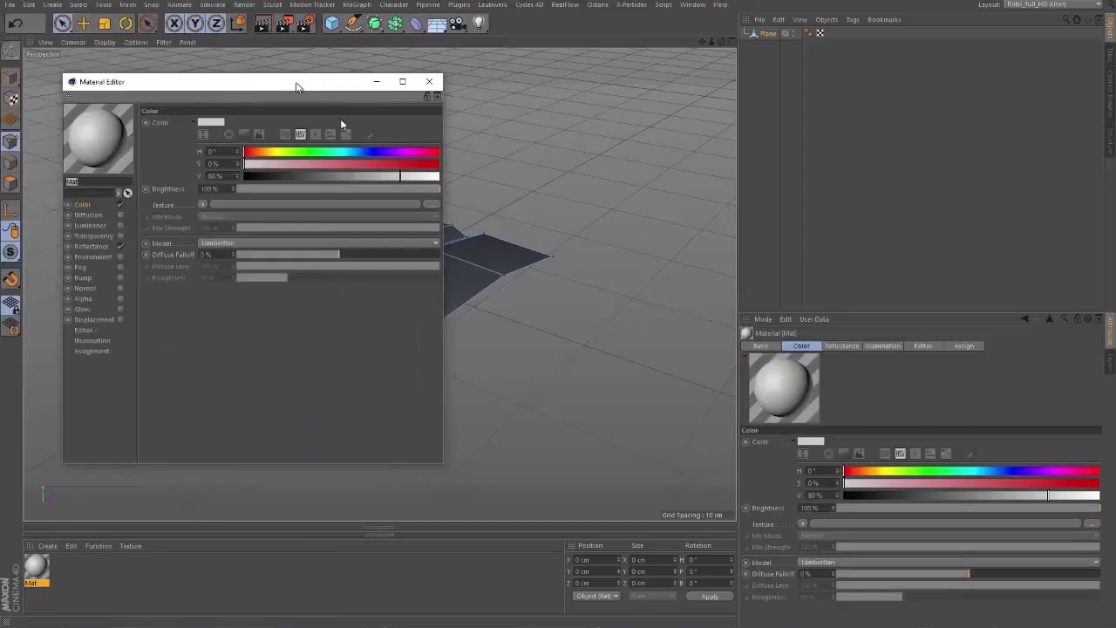
drag(296, 87, 394, 150)
Load LEAF_DIFF from the Q&A_box_plant folder as the material's color texture, without copying it to the project location
click(302, 268)
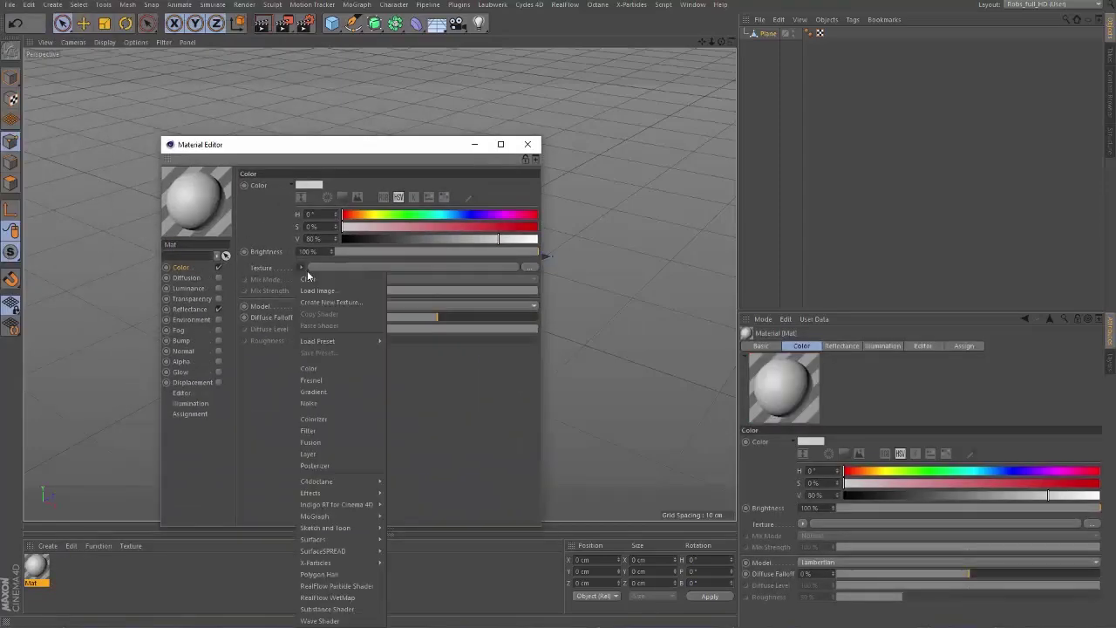
click(322, 293)
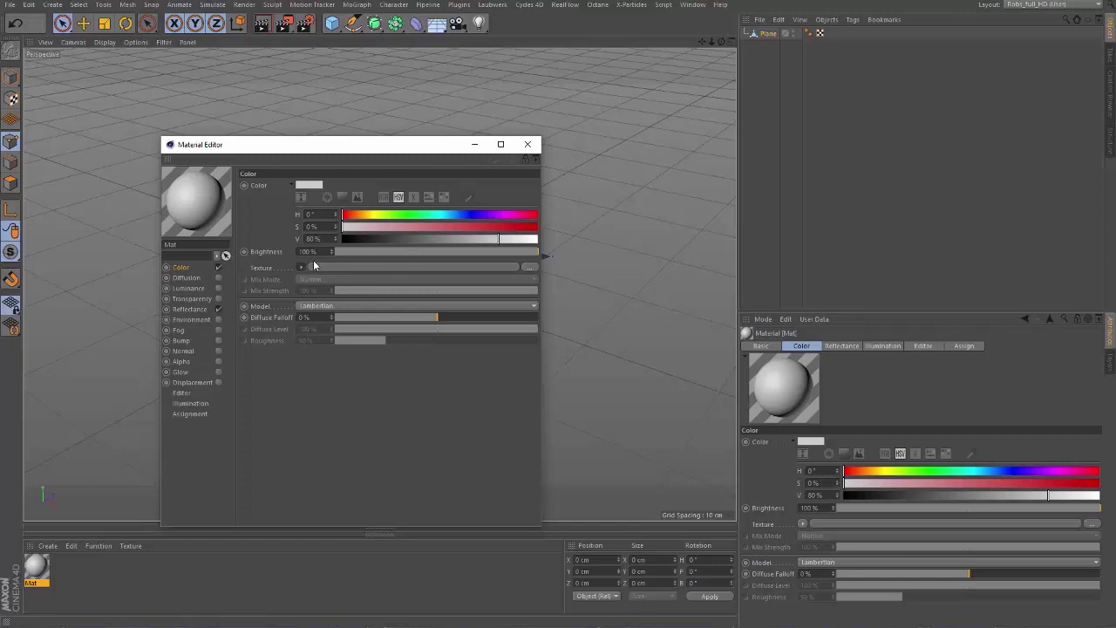
click(375, 267)
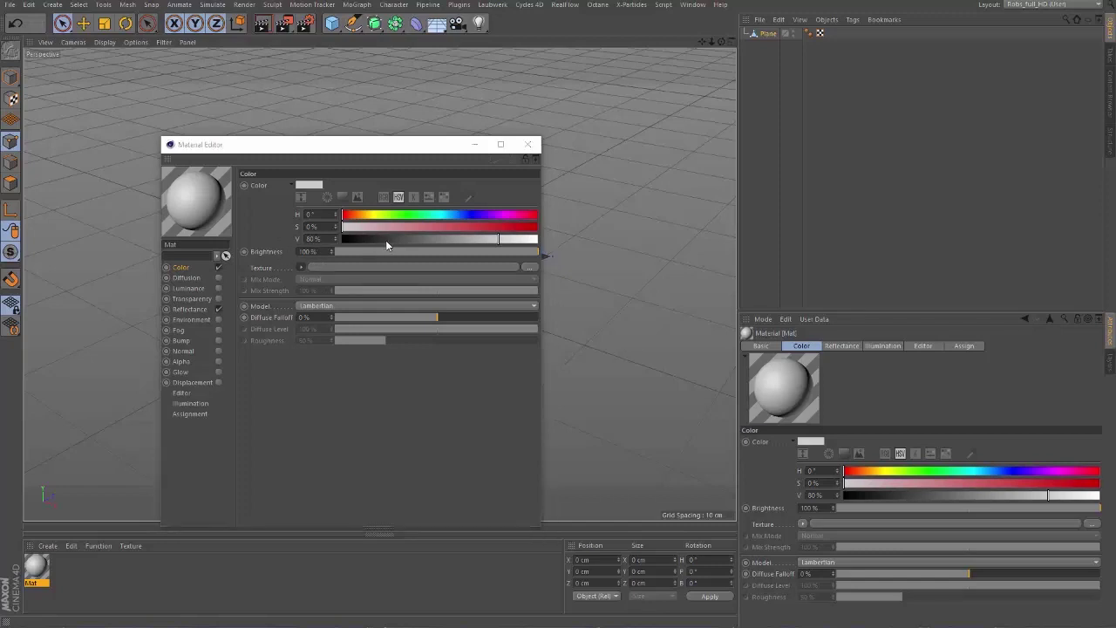
click(209, 194)
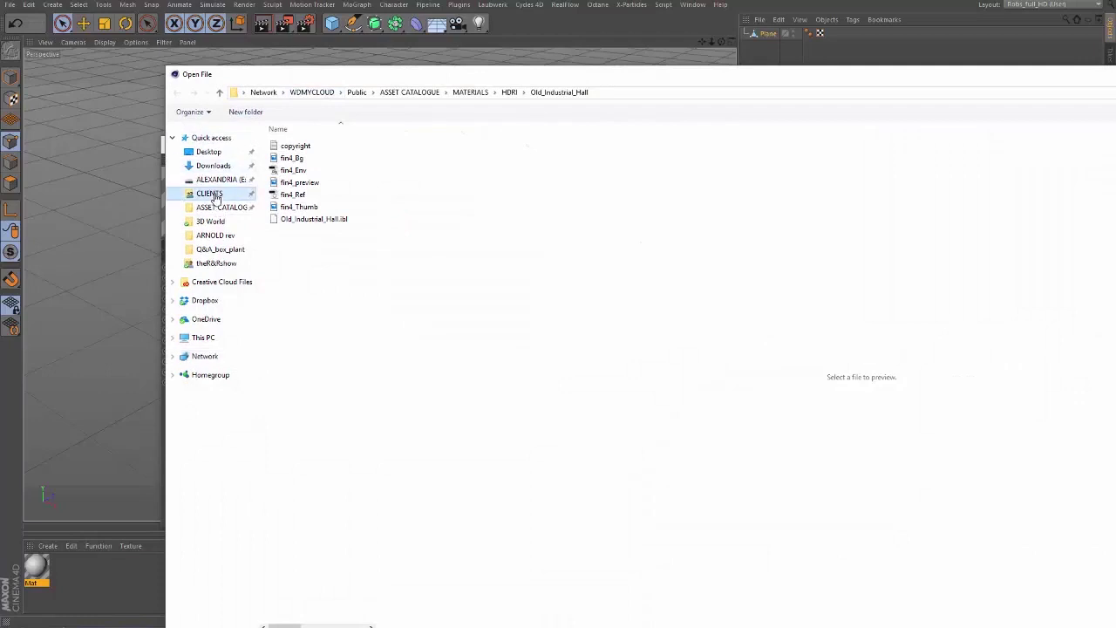
click(209, 221)
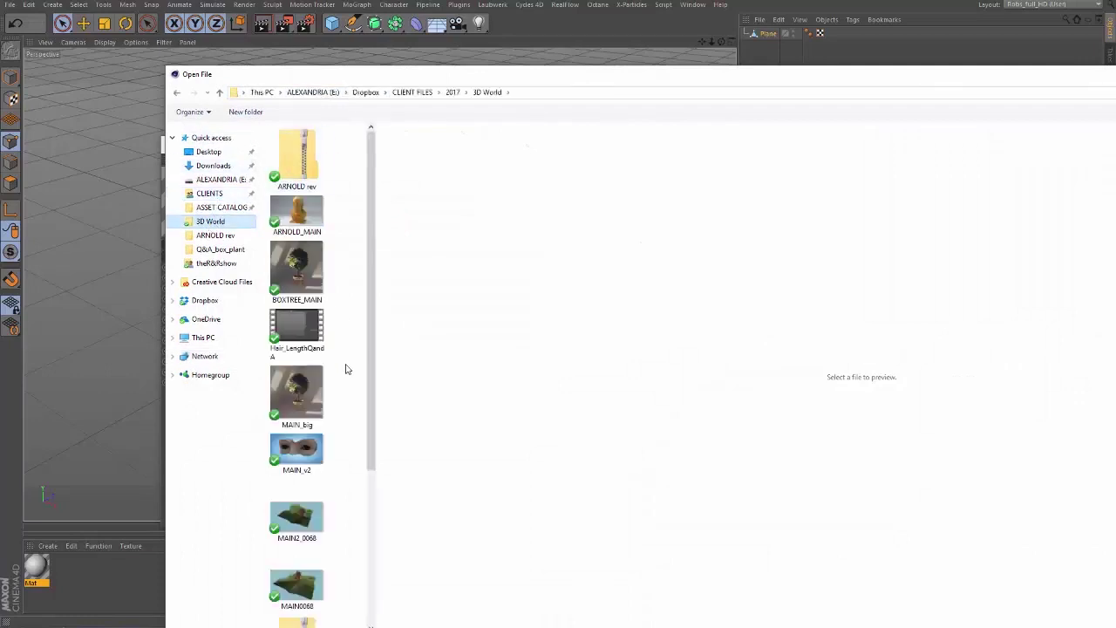
drag(371, 391, 375, 357)
key(Escape)
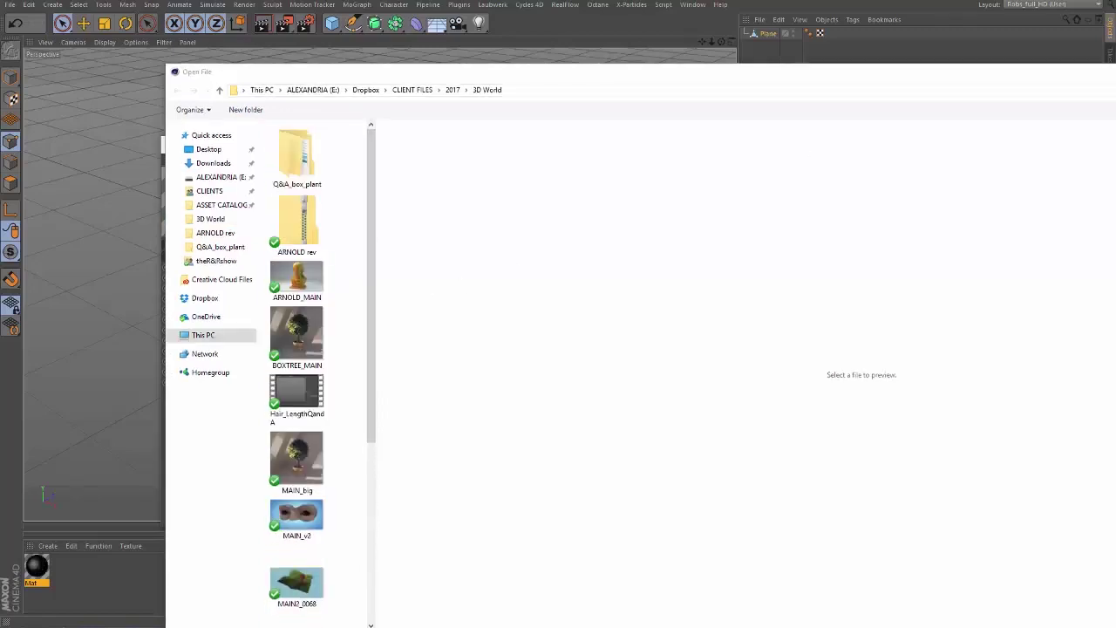
double_click(299, 165)
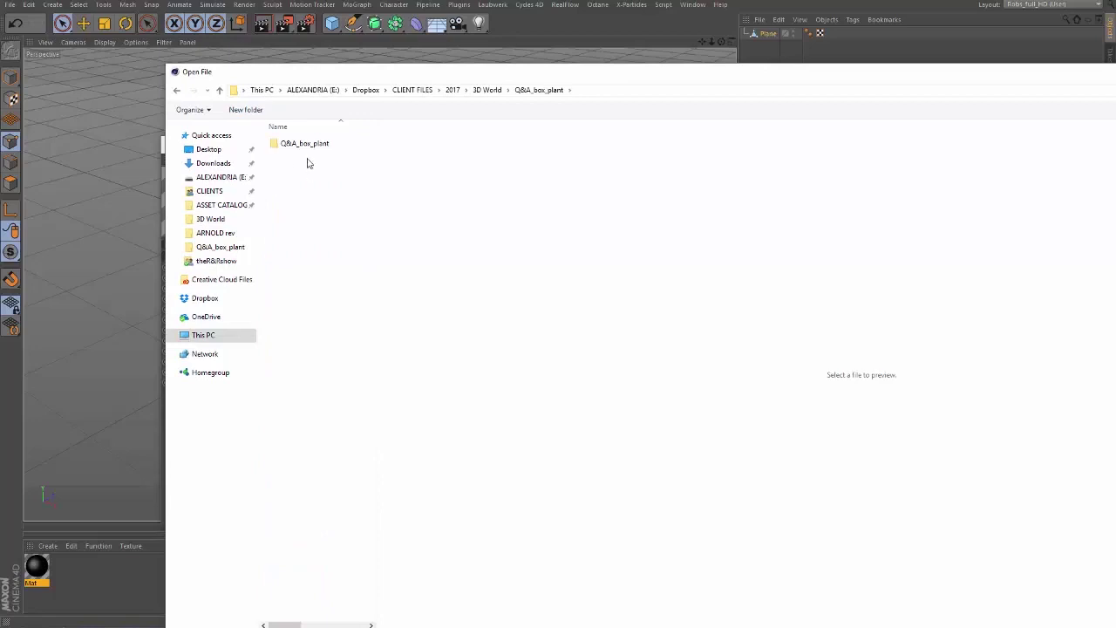
double_click(305, 143)
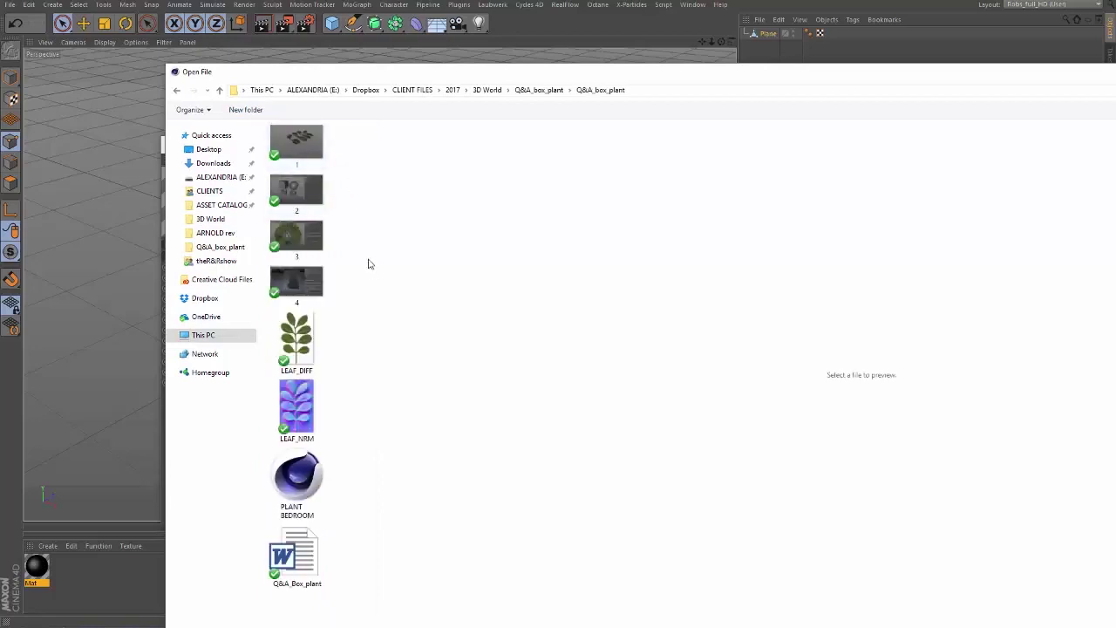
click(305, 345)
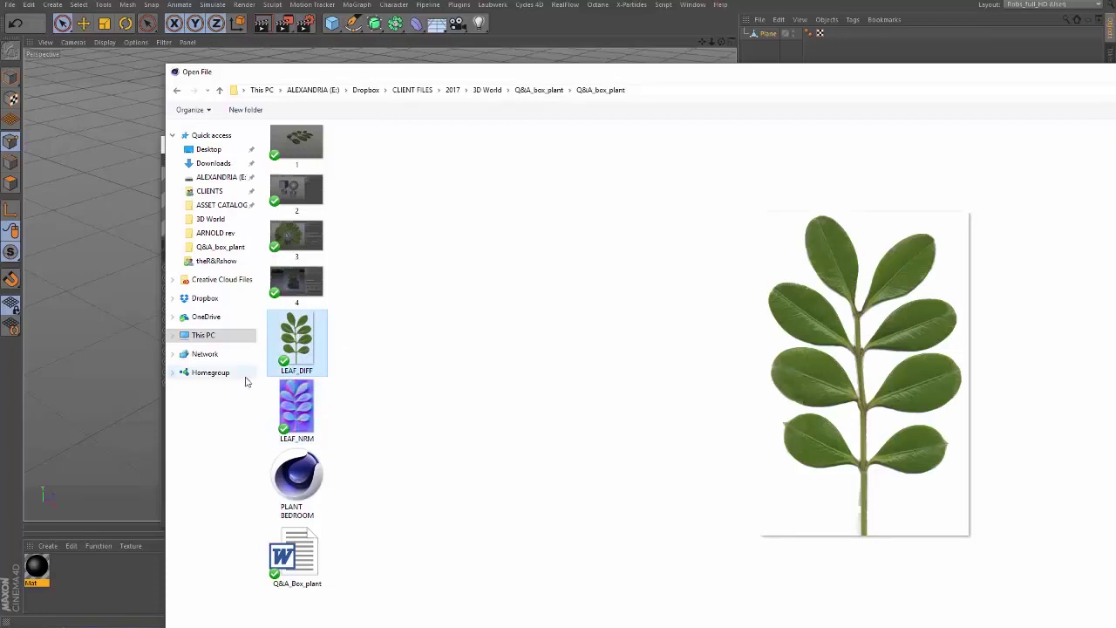
double_click(305, 346)
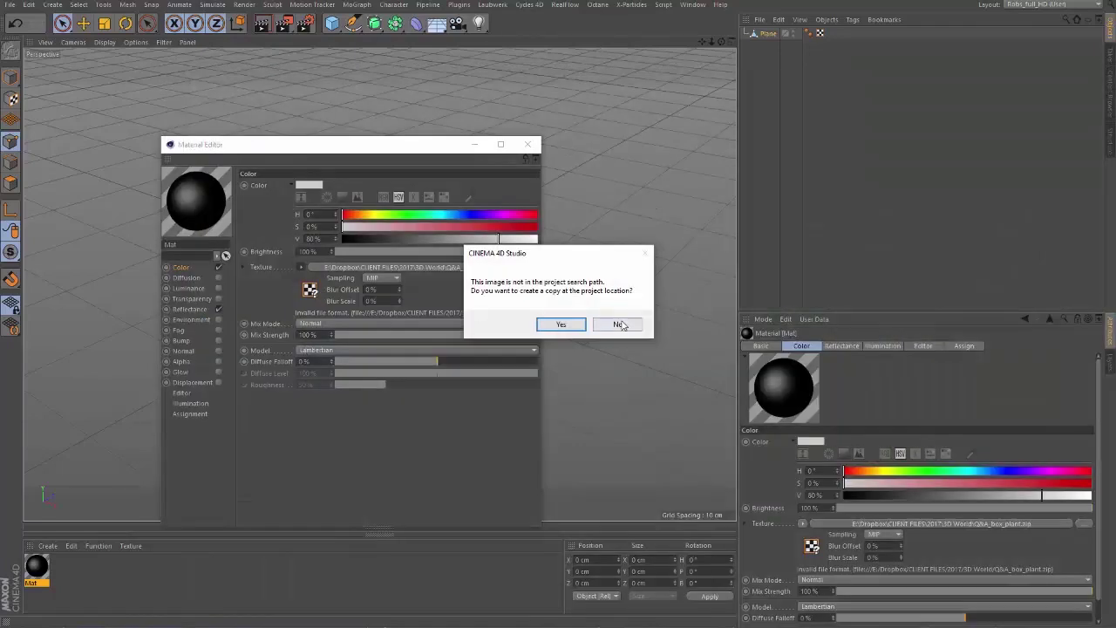
click(617, 322)
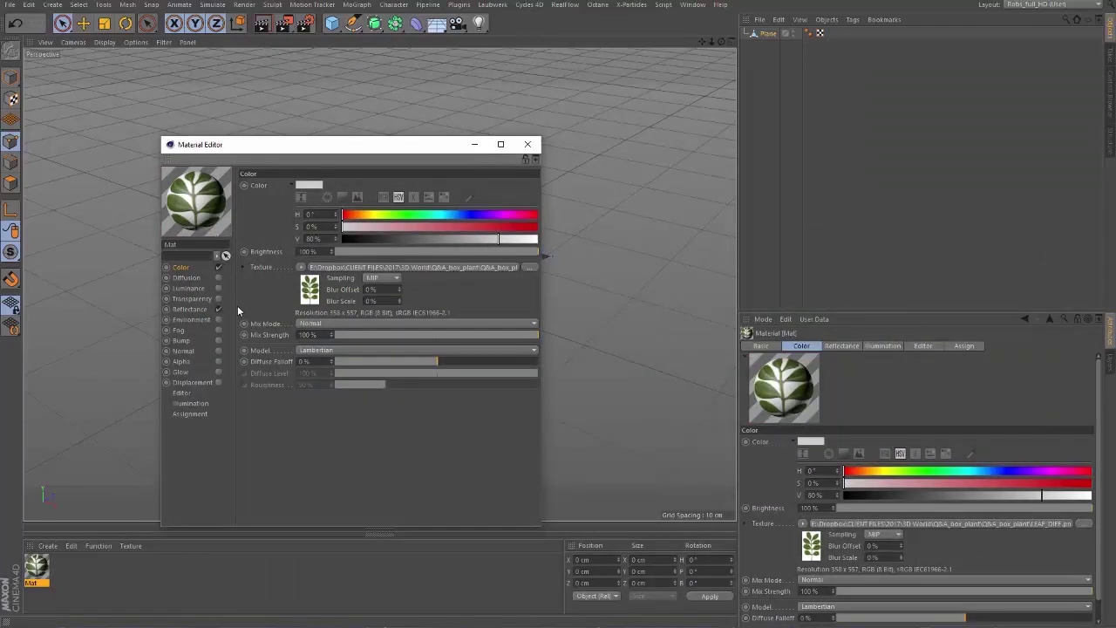
Enable the material's Normal channel and load LEAF_NRM as its texture, without copying it to the project location
click(219, 351)
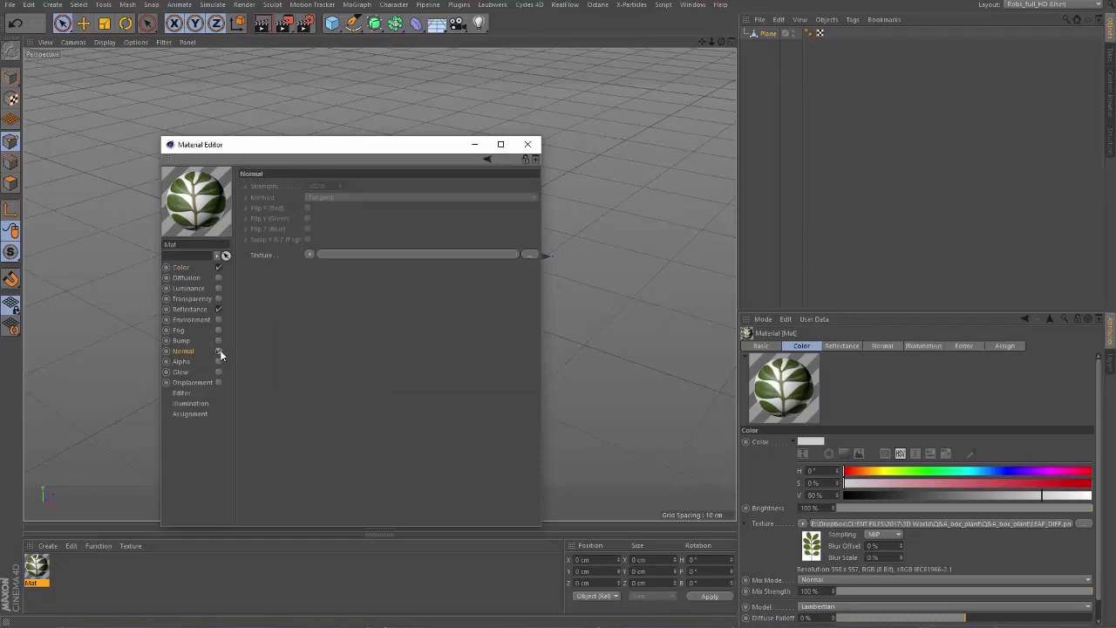
click(309, 254)
click(322, 277)
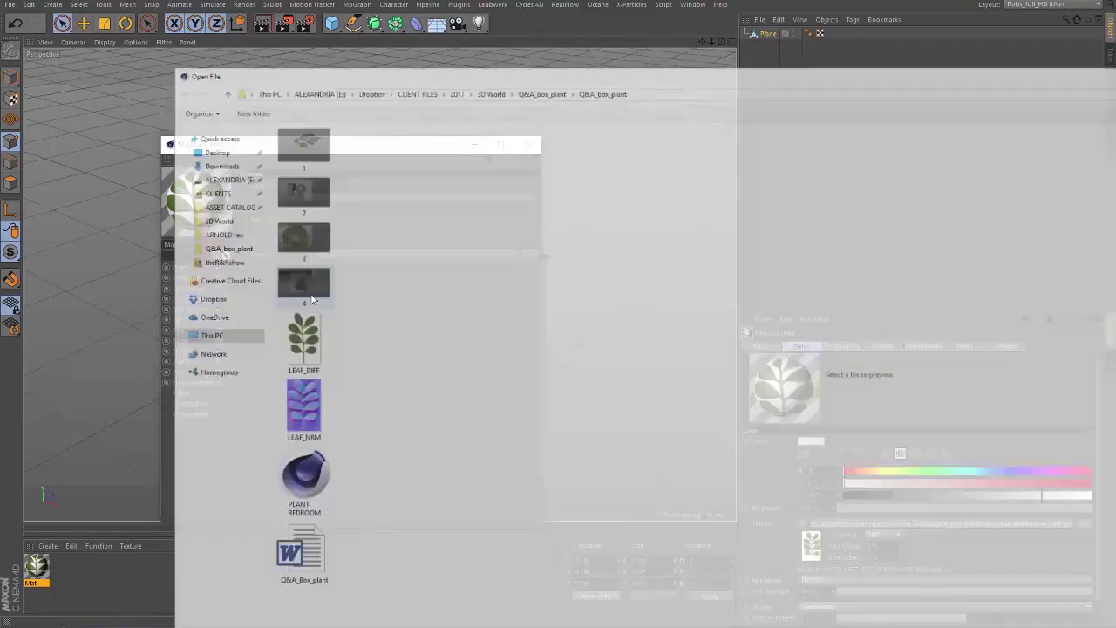
double_click(304, 395)
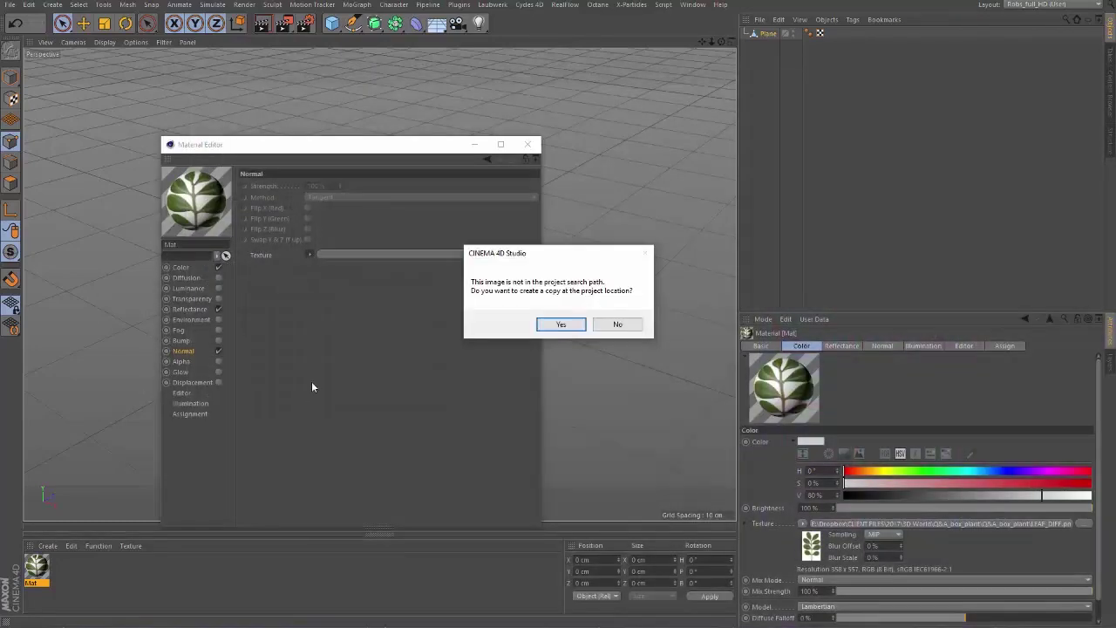
click(616, 324)
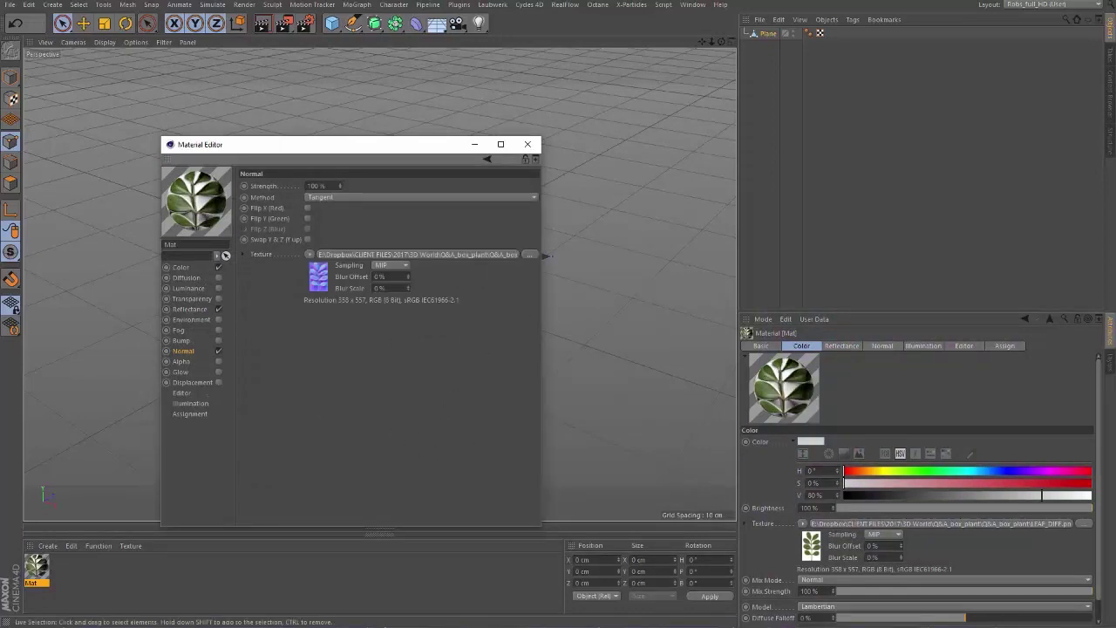
Enable the Alpha channel and load LEAF_WEIGHT from the CLIENTS > 3D WORLD > Q&A_box_plant folder as its texture, without making a project copy
click(219, 361)
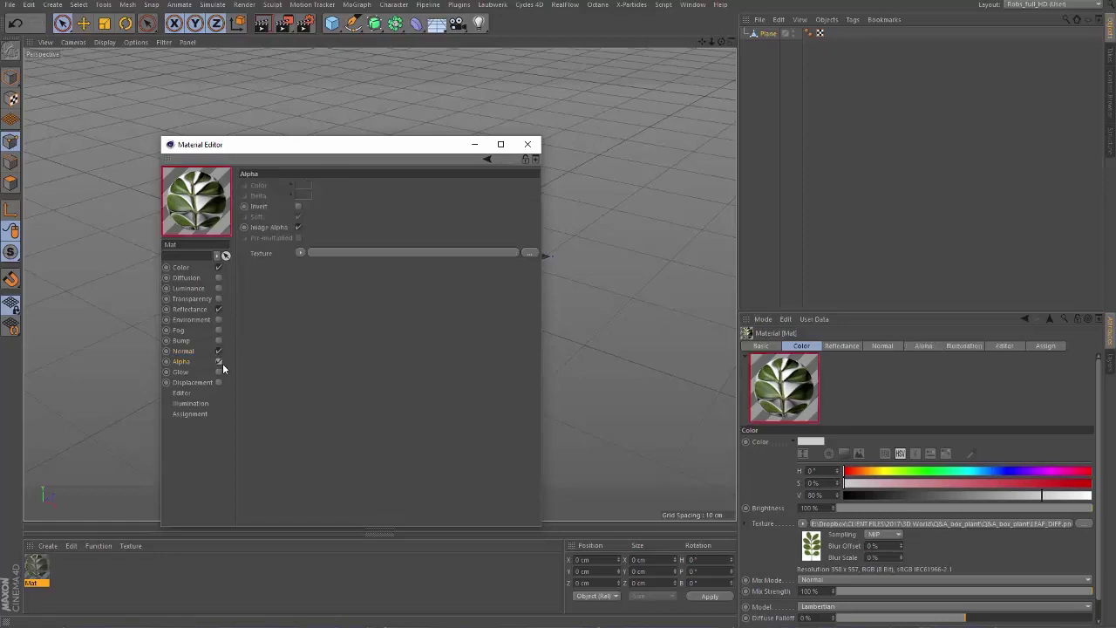
click(301, 253)
click(312, 275)
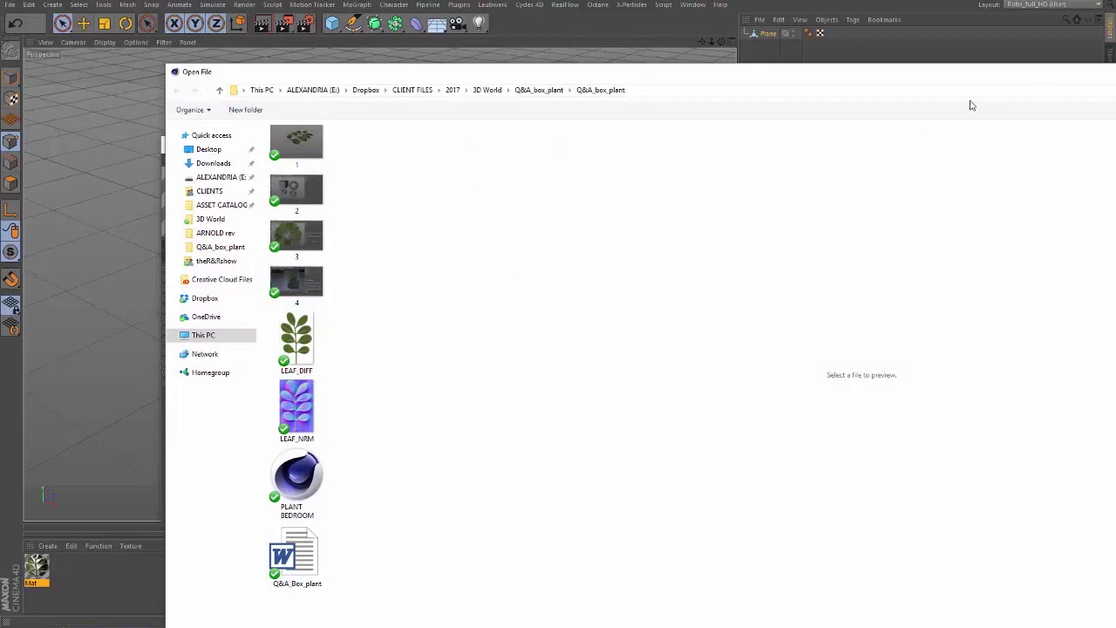
double_click(297, 340)
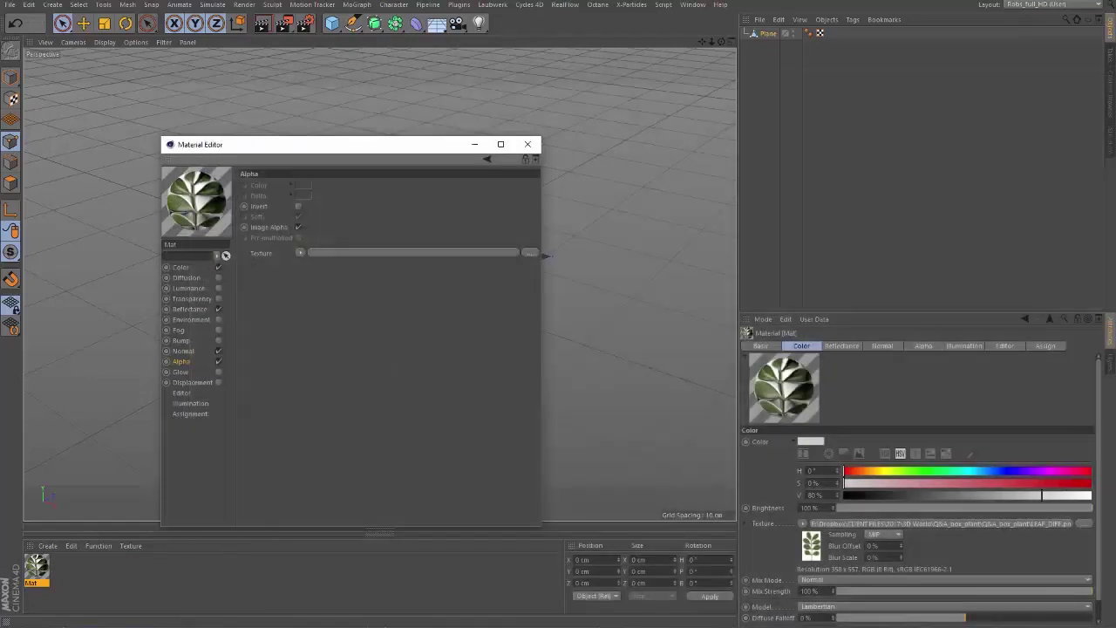
click(299, 253)
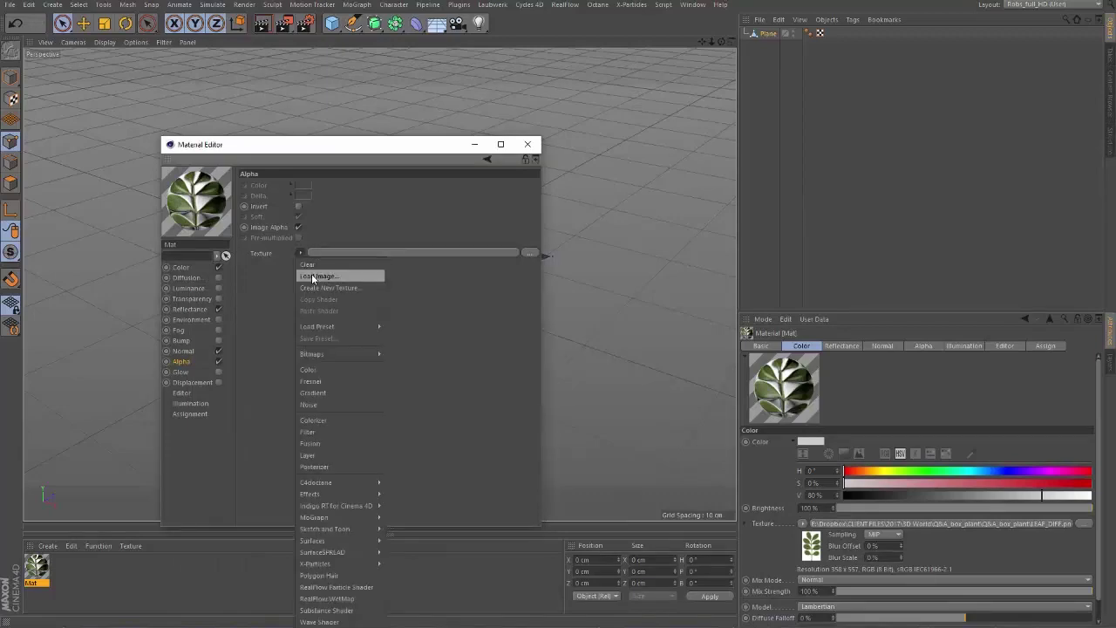
click(307, 275)
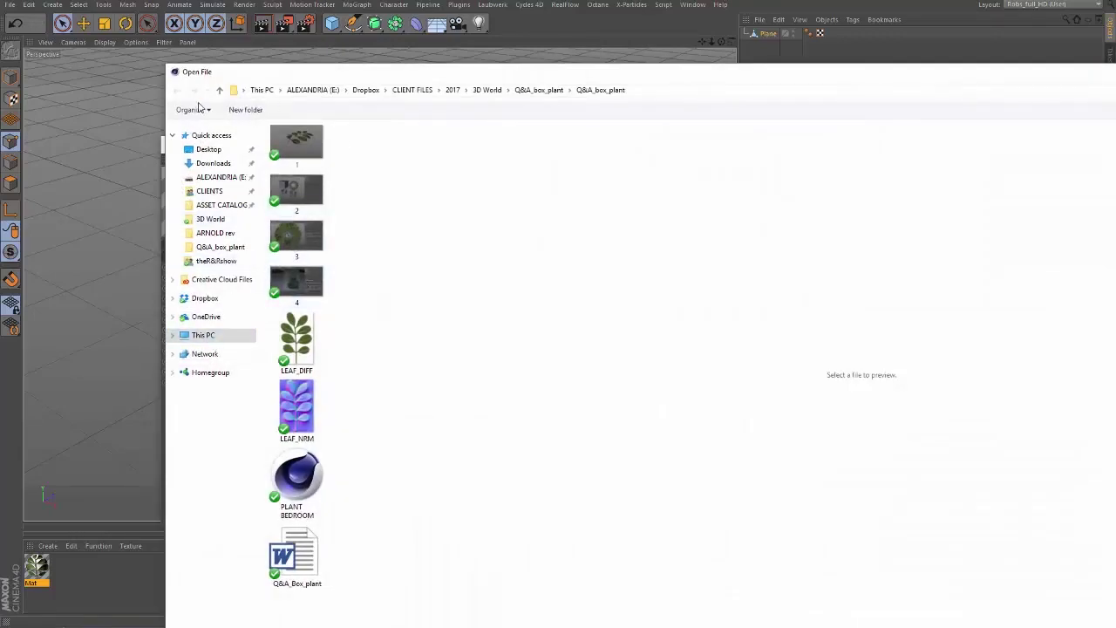
click(209, 191)
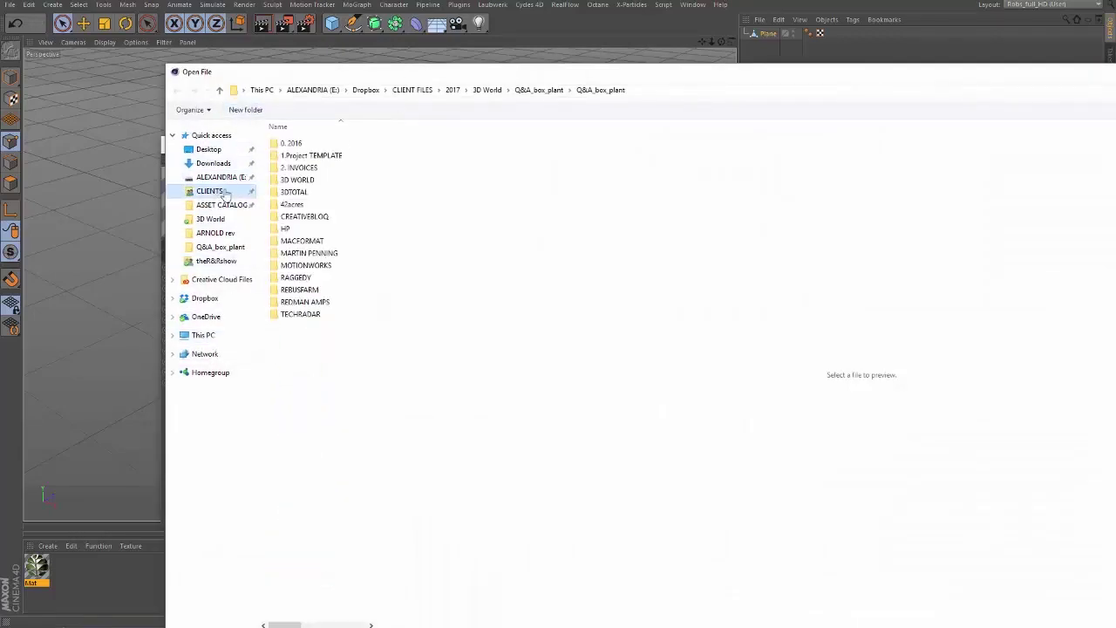
double_click(305, 181)
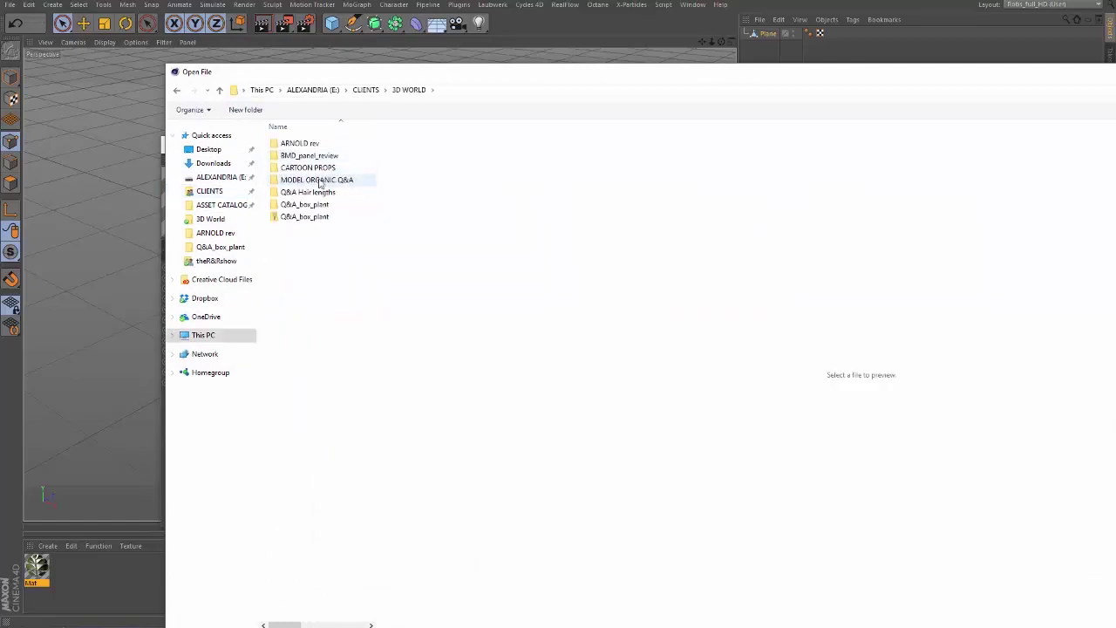
double_click(316, 206)
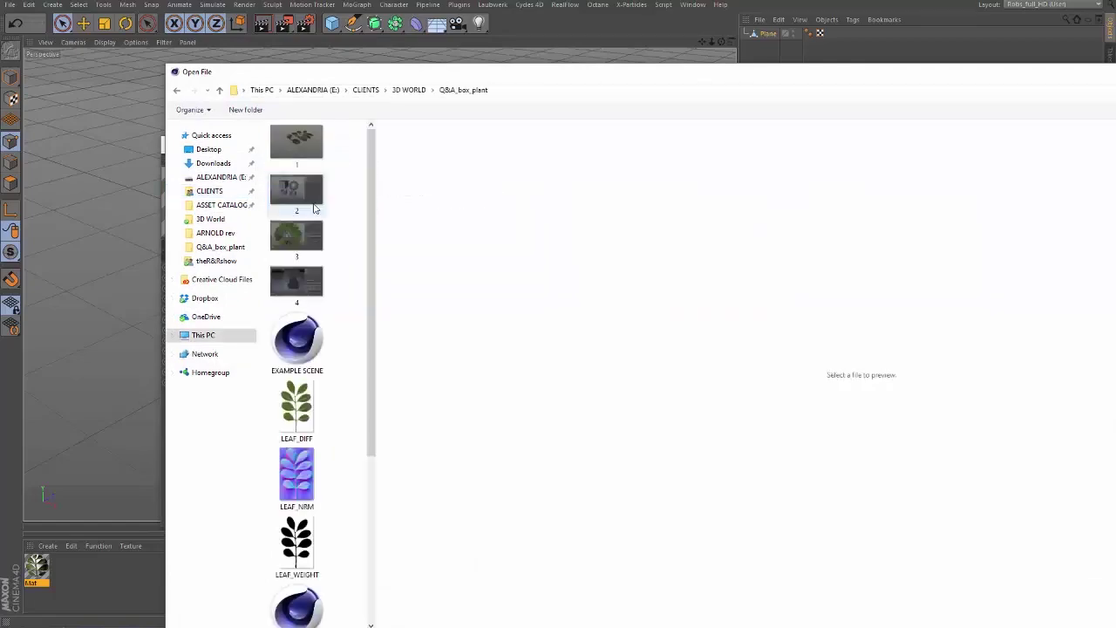
double_click(304, 549)
click(618, 323)
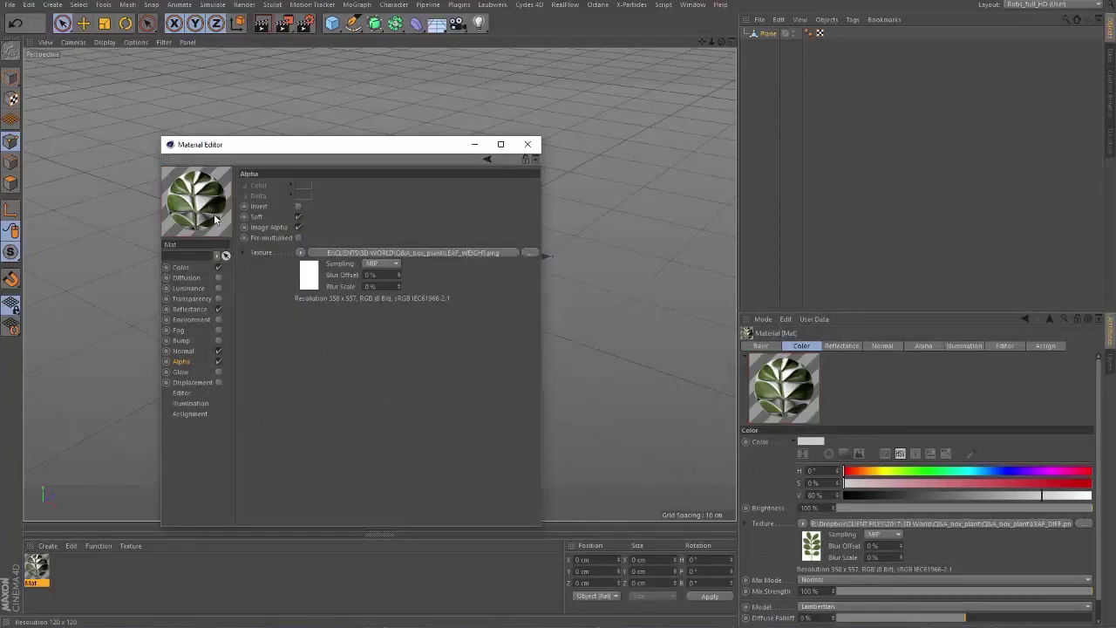
Disable Image Alpha and enable Invert for the material's alpha texture
click(299, 227)
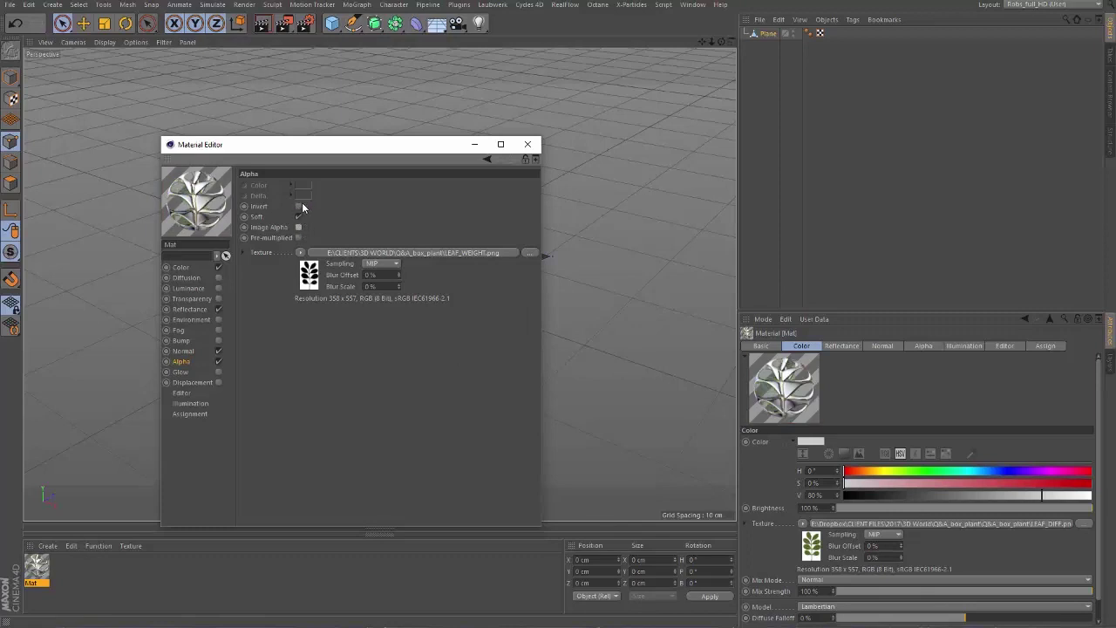
click(298, 207)
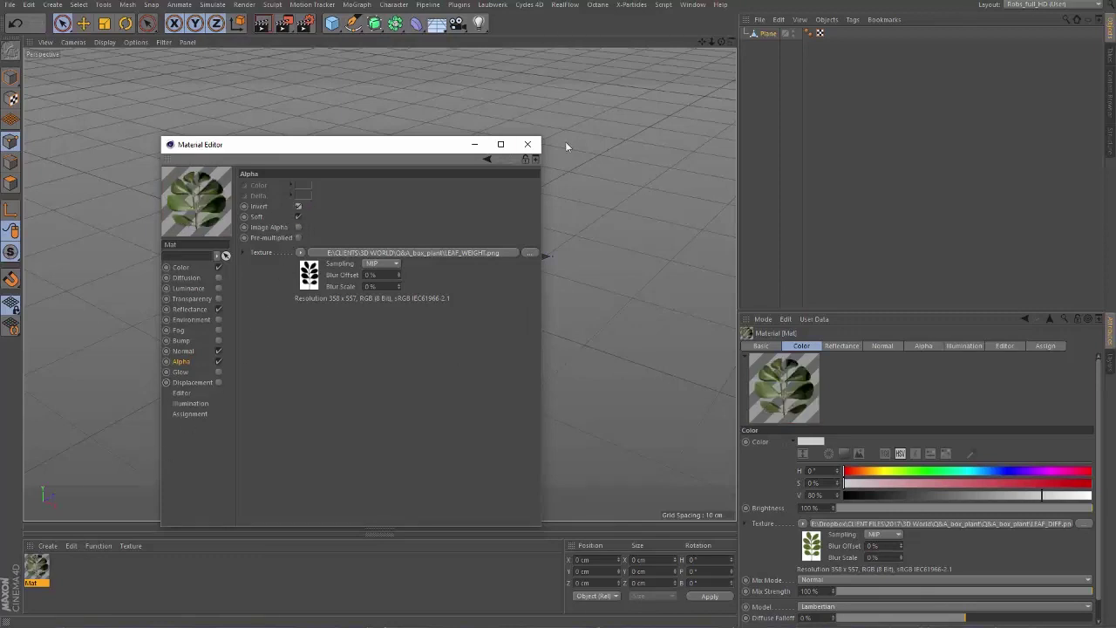
Replace the default specular layer in the material's Reflectance with a GGX layer and set its roughness to 9%
click(194, 310)
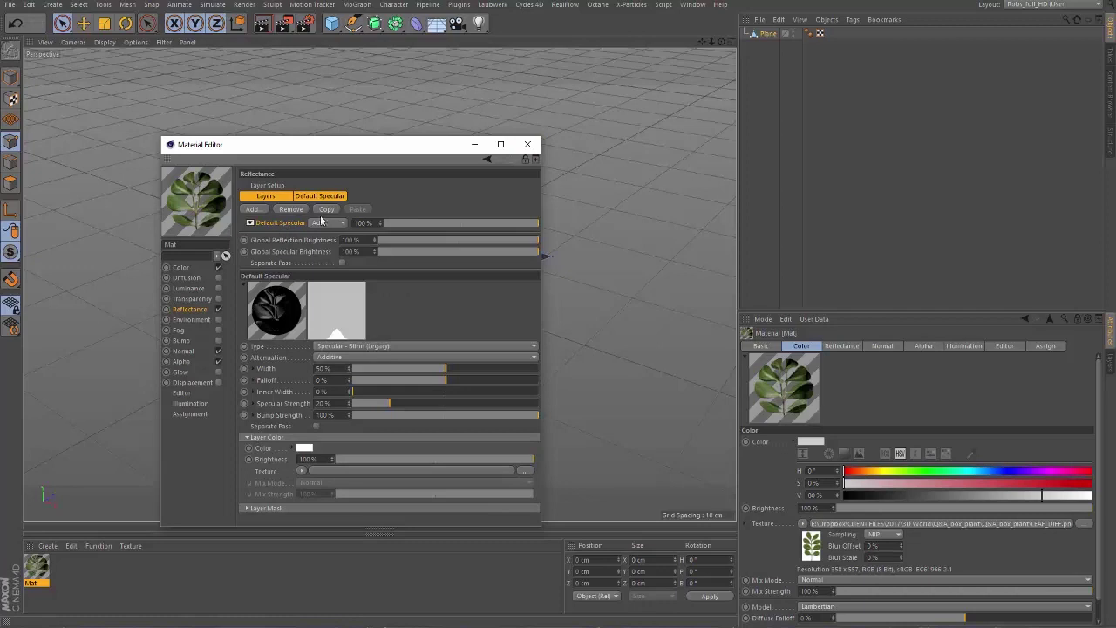
click(295, 210)
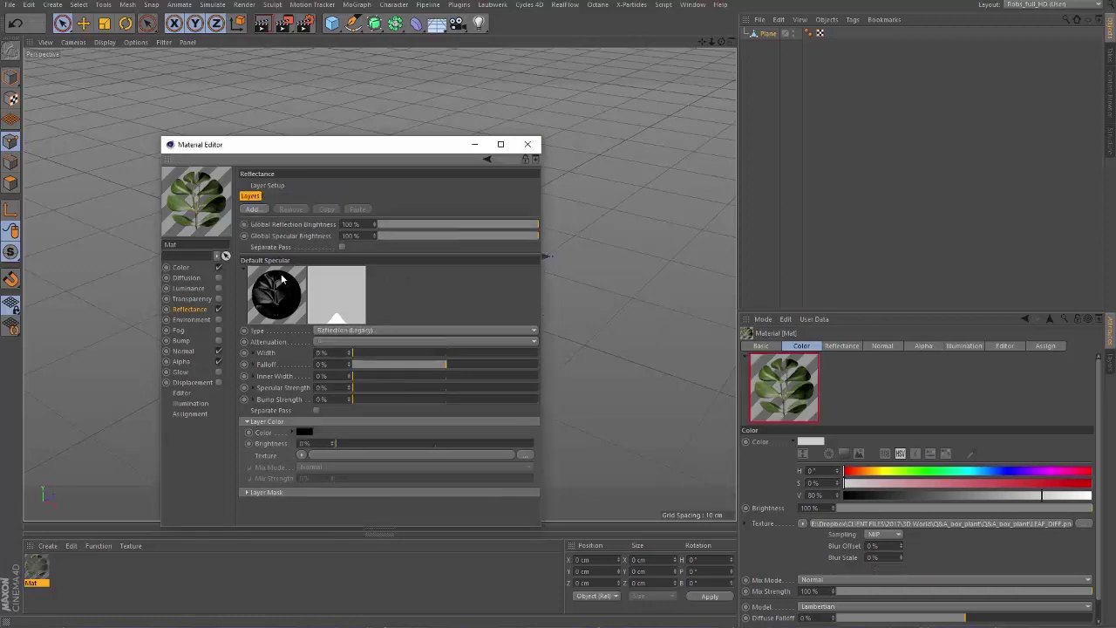
click(254, 209)
click(279, 225)
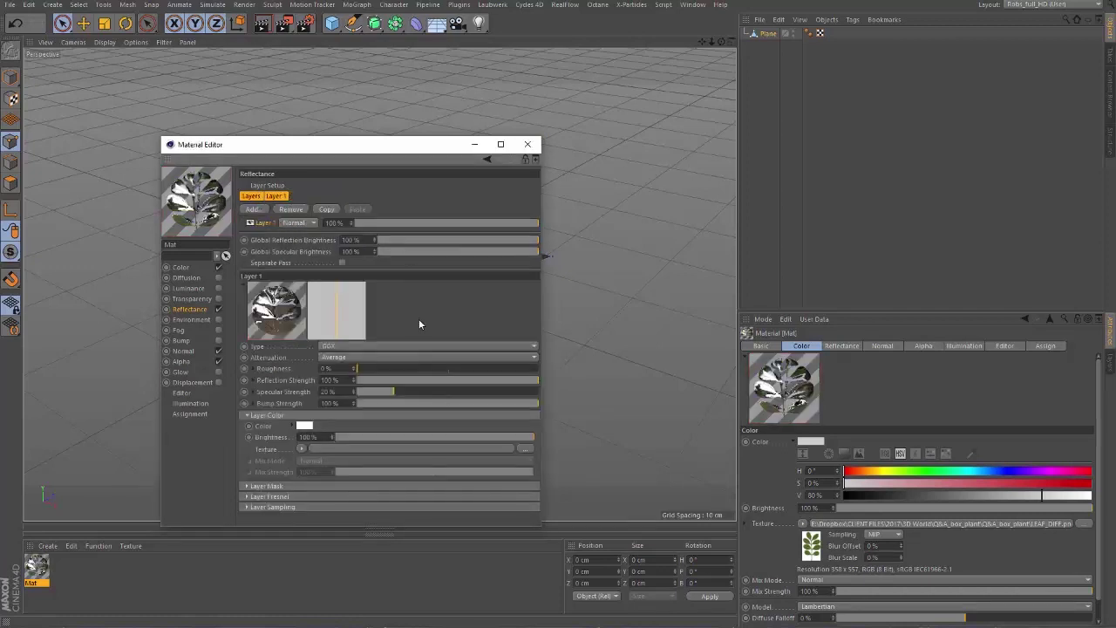
drag(374, 367, 371, 369)
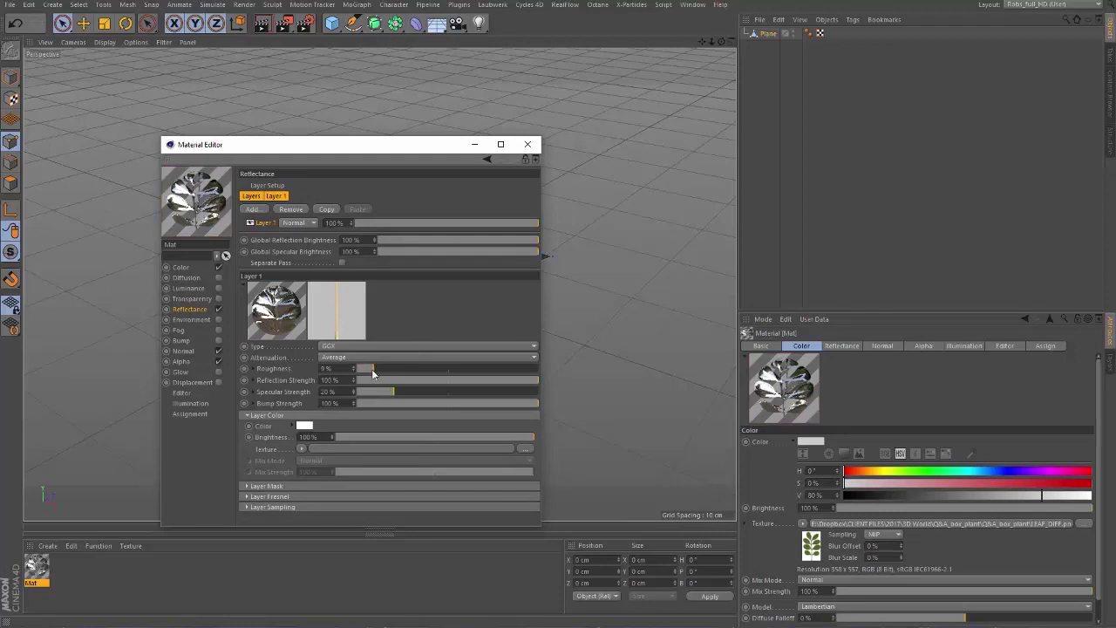
Add a Fresnel shader as the Layer Mask texture of the material's GGX reflectance layer
click(247, 487)
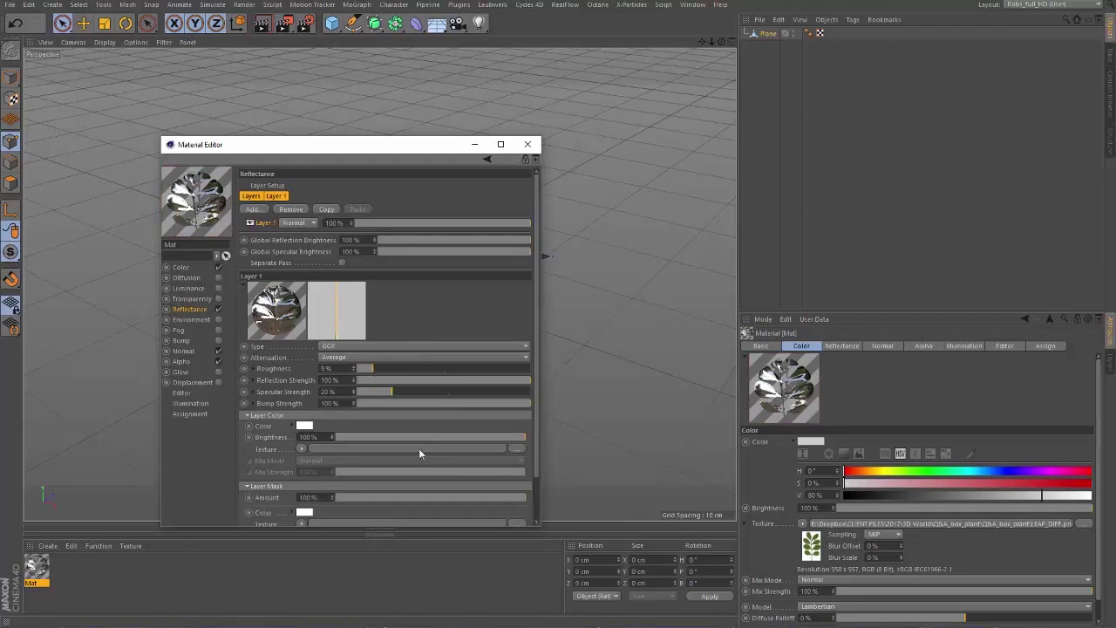
scroll(535, 372, down, 2)
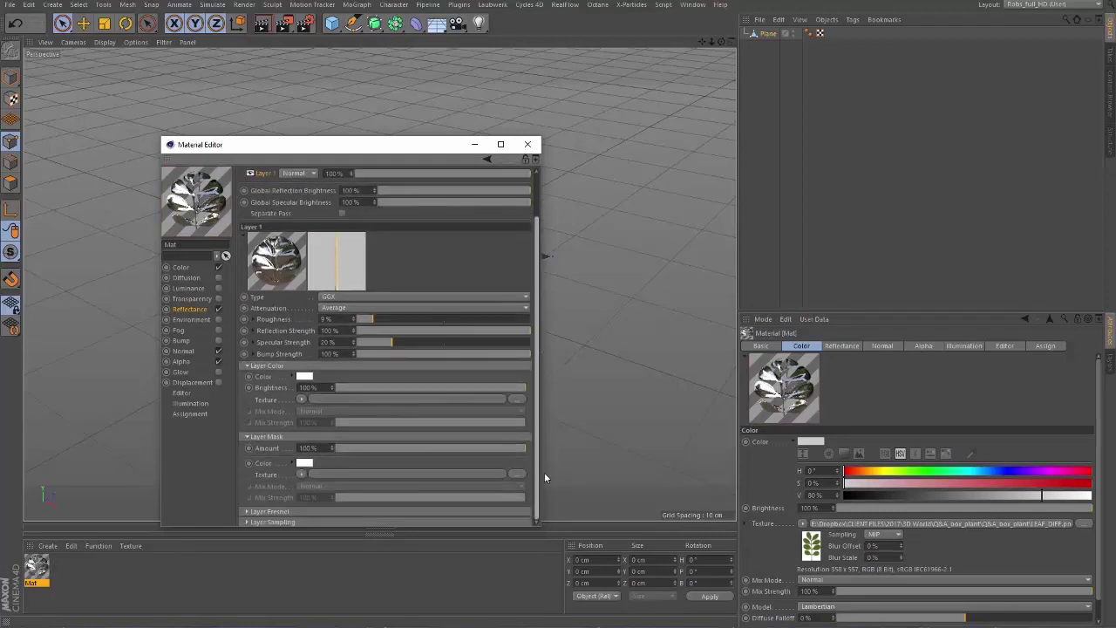
click(303, 473)
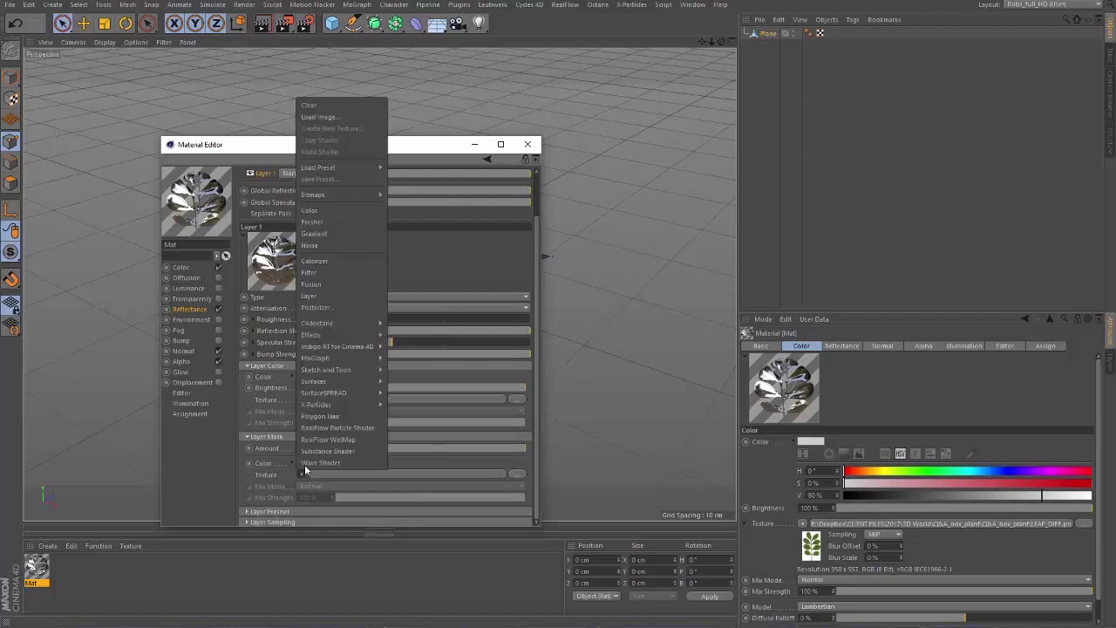
click(341, 222)
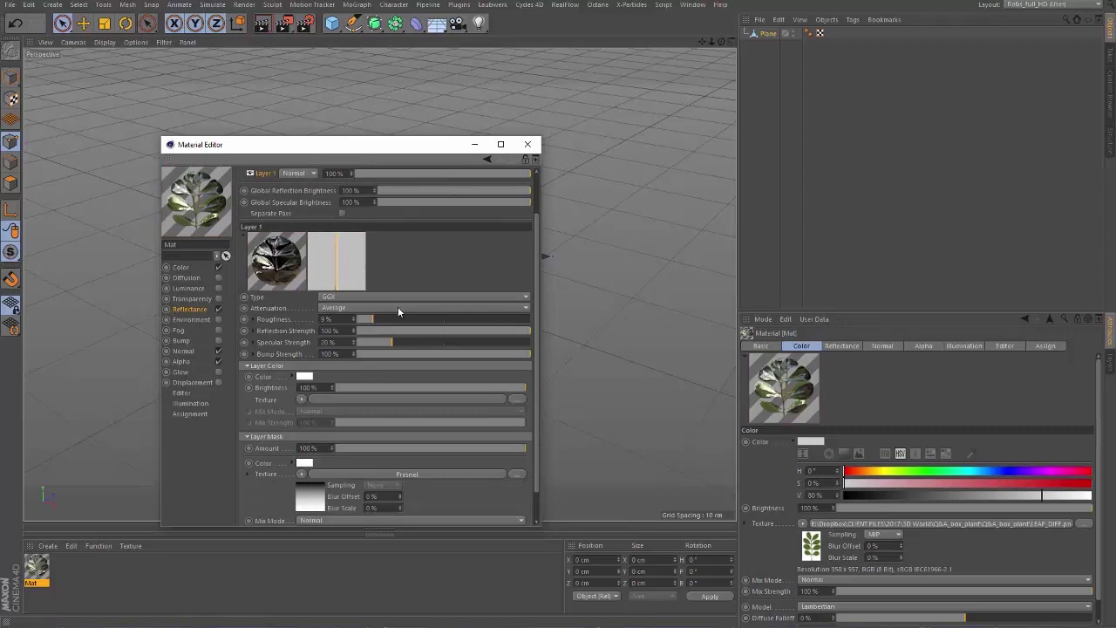
Set the GGX layer's reflection strength to 14%, specular strength to 8%, roughness to 17% and layer opacity to 18%, and close the material editor
click(418, 329)
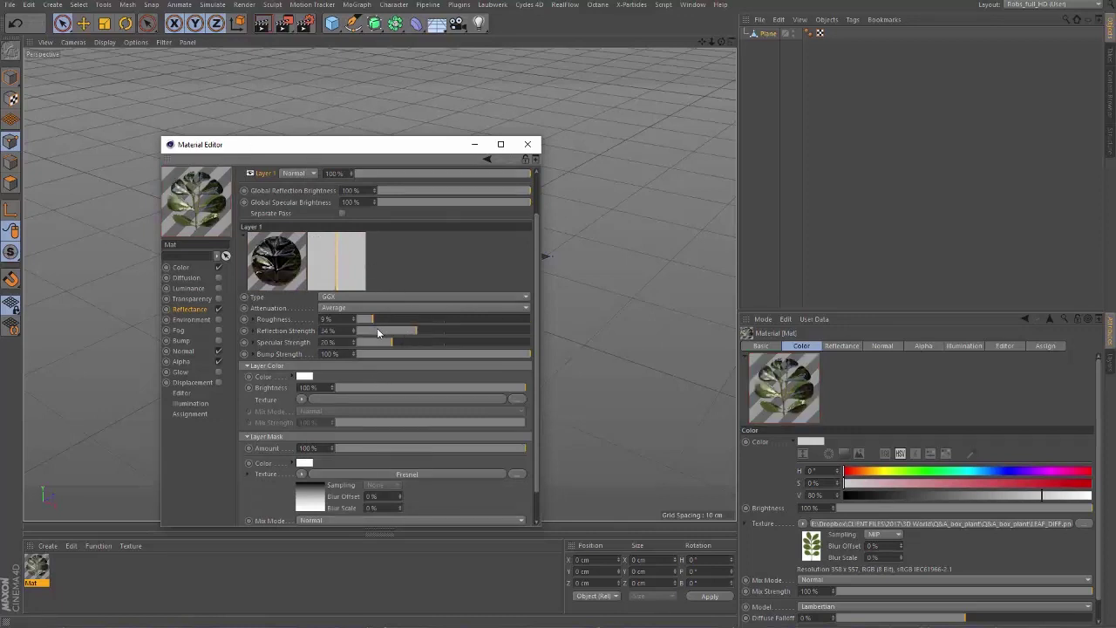
mouse_move(377, 328)
mouse_down()
mouse_move(386, 338)
mouse_move(369, 341)
mouse_move(382, 331)
mouse_up()
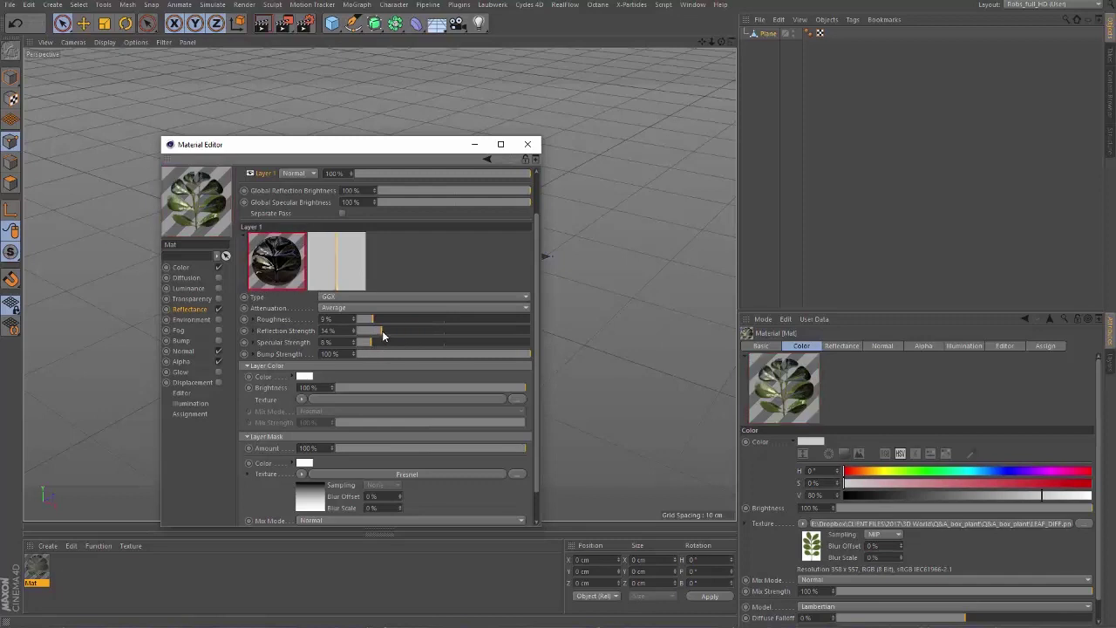
click(386, 319)
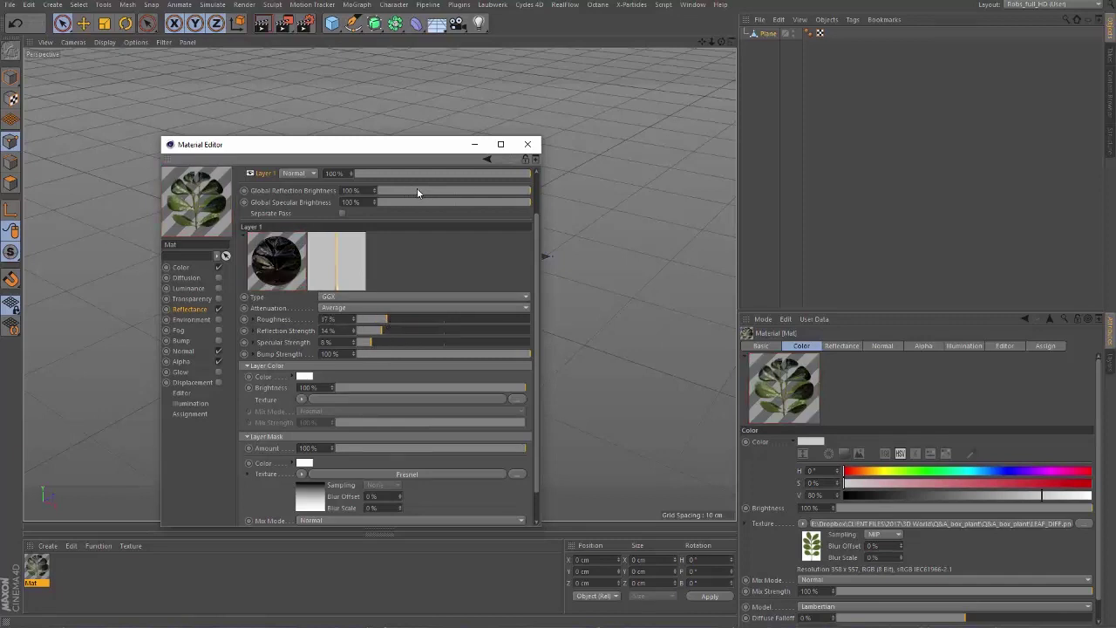
drag(535, 247, 533, 172)
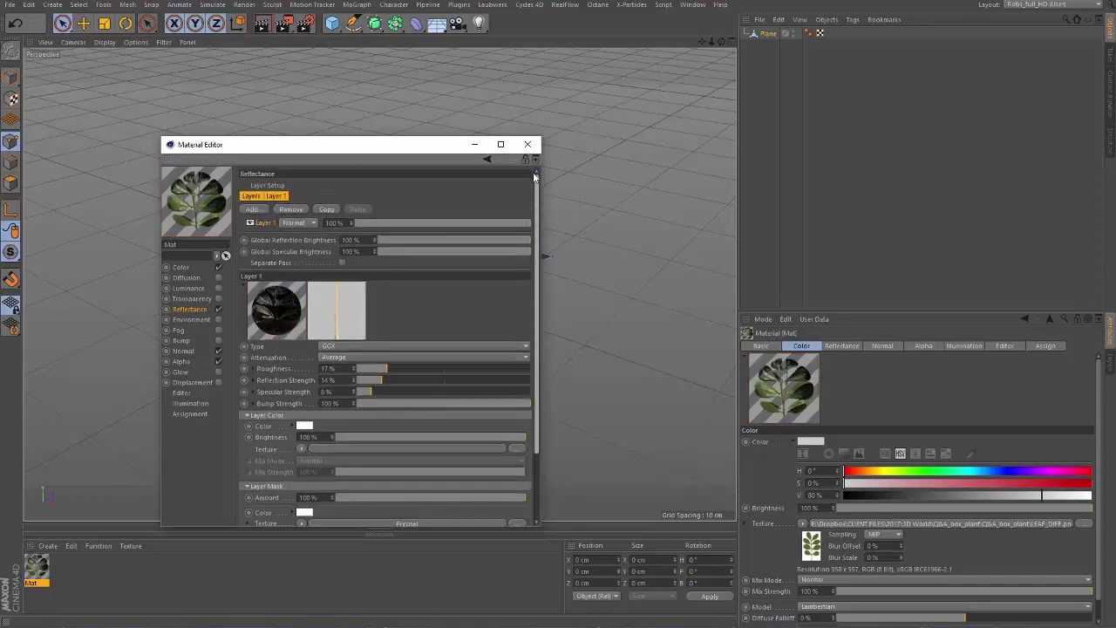
click(384, 222)
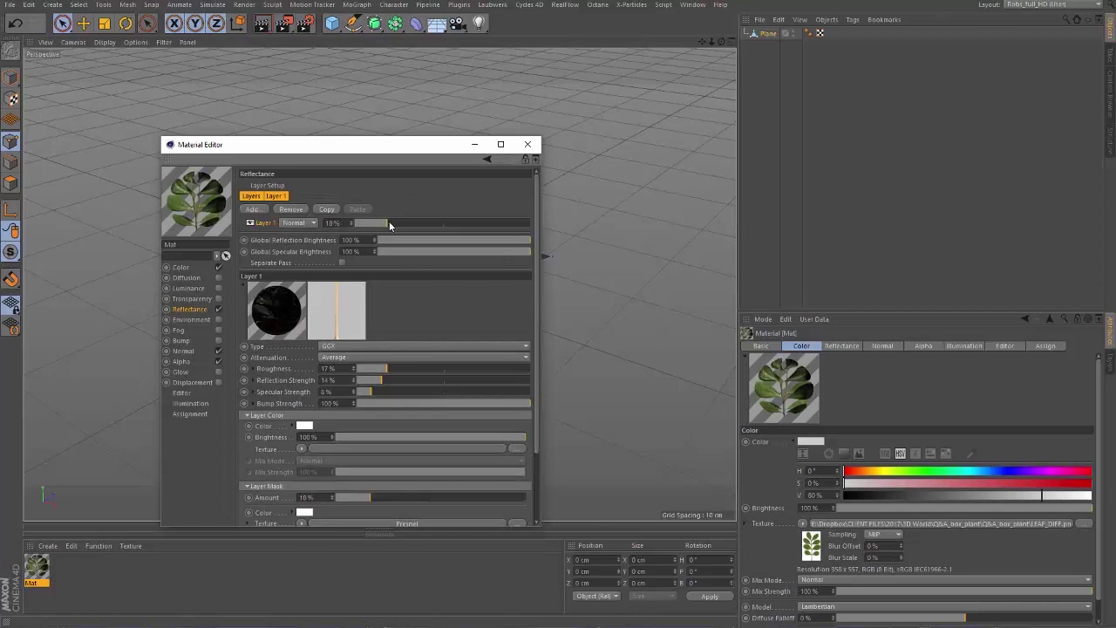
click(527, 144)
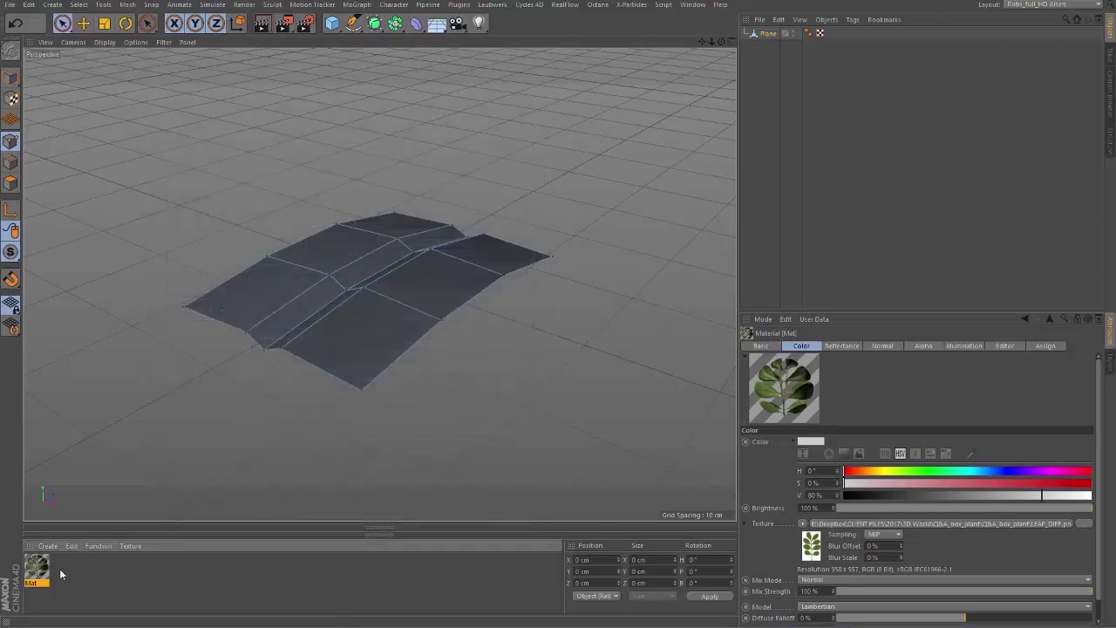
Apply the leaf material to the plane and inspect the mapped leaf from above and from the side
drag(422, 231, 398, 284)
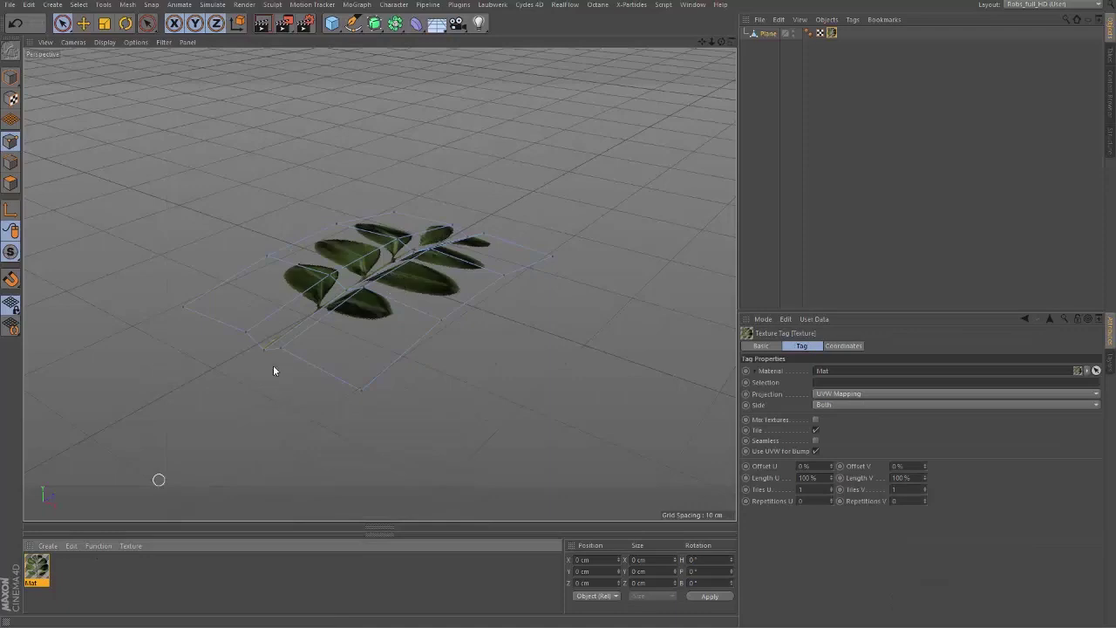
alt+drag(305, 302, 318, 336)
alt+drag(400, 269, 444, 262)
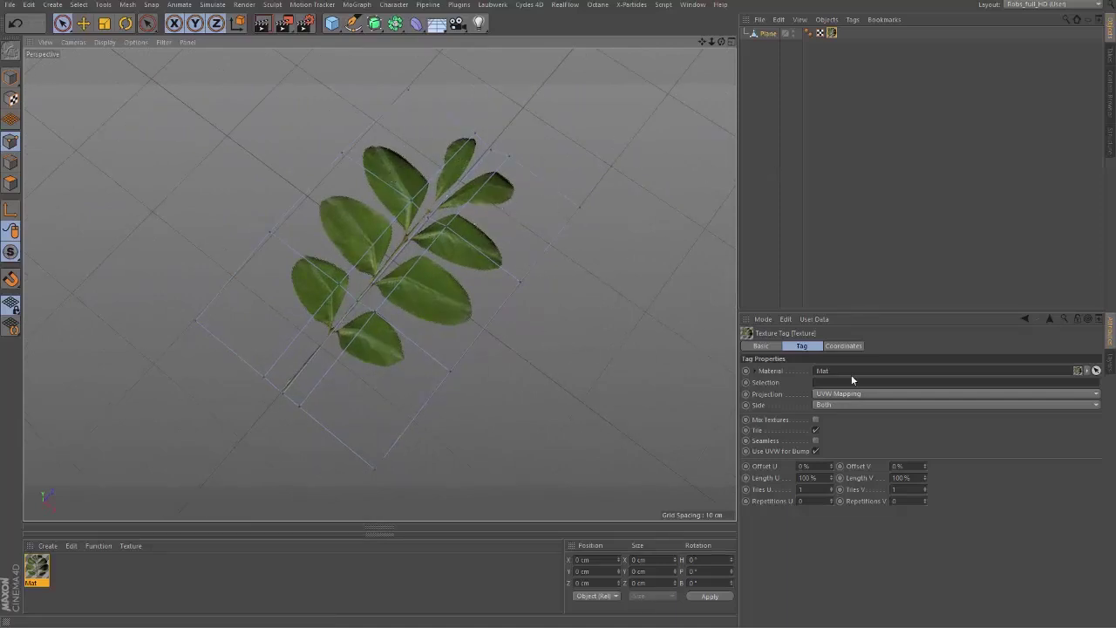
alt+drag(454, 292, 364, 334)
alt+drag(418, 249, 309, 287)
Try Flat and Cubic projection on the plane's texture tag and return it to UVW Mapping
click(873, 393)
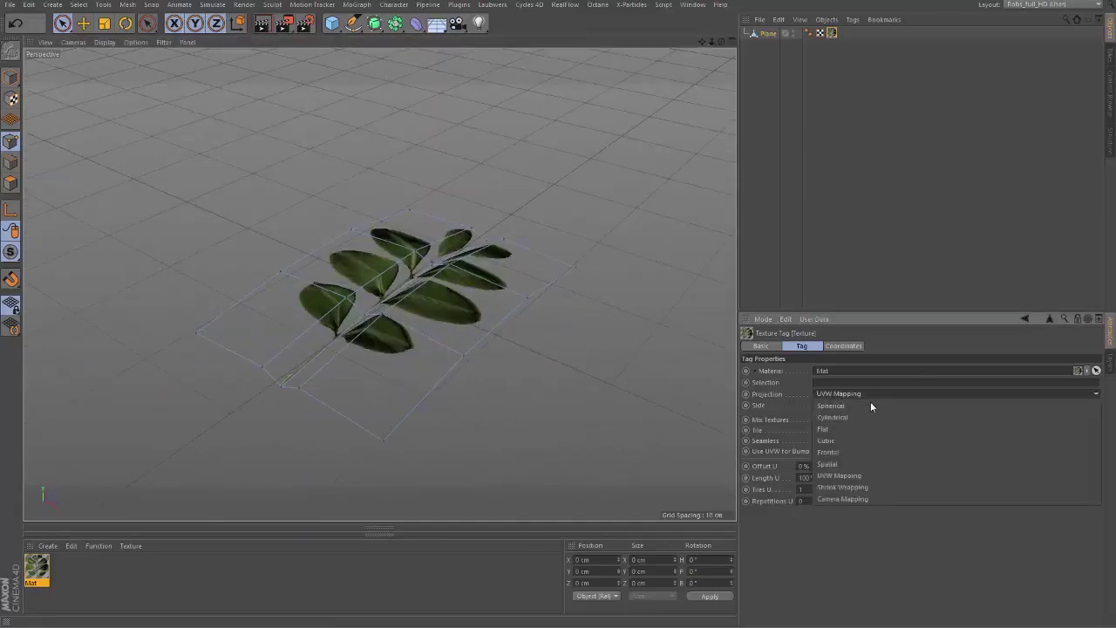
click(855, 429)
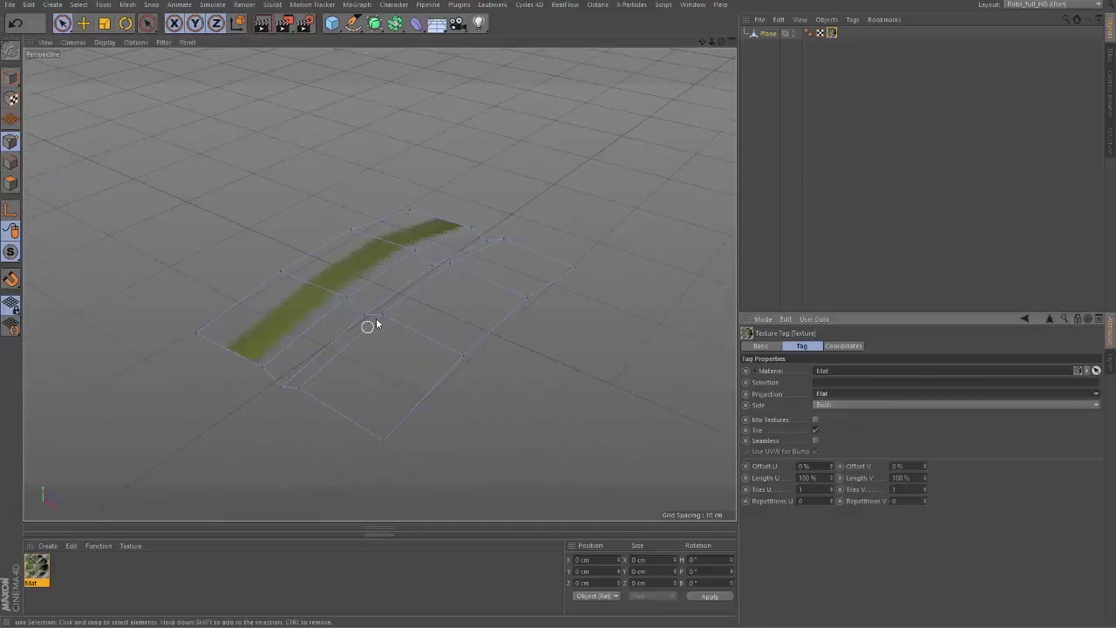
click(831, 393)
click(840, 442)
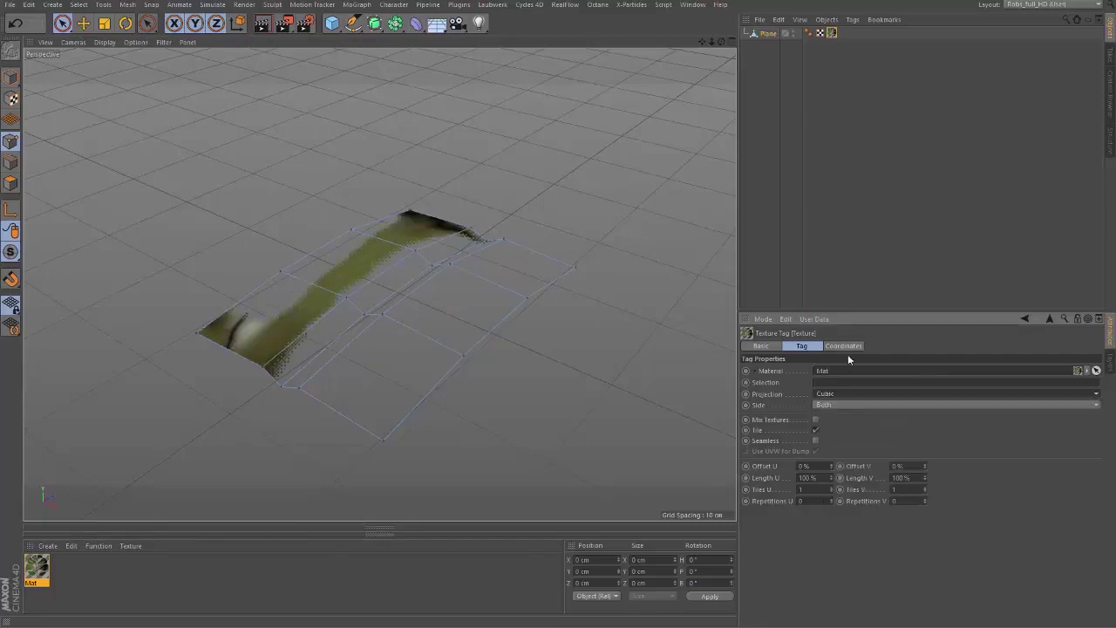
click(831, 393)
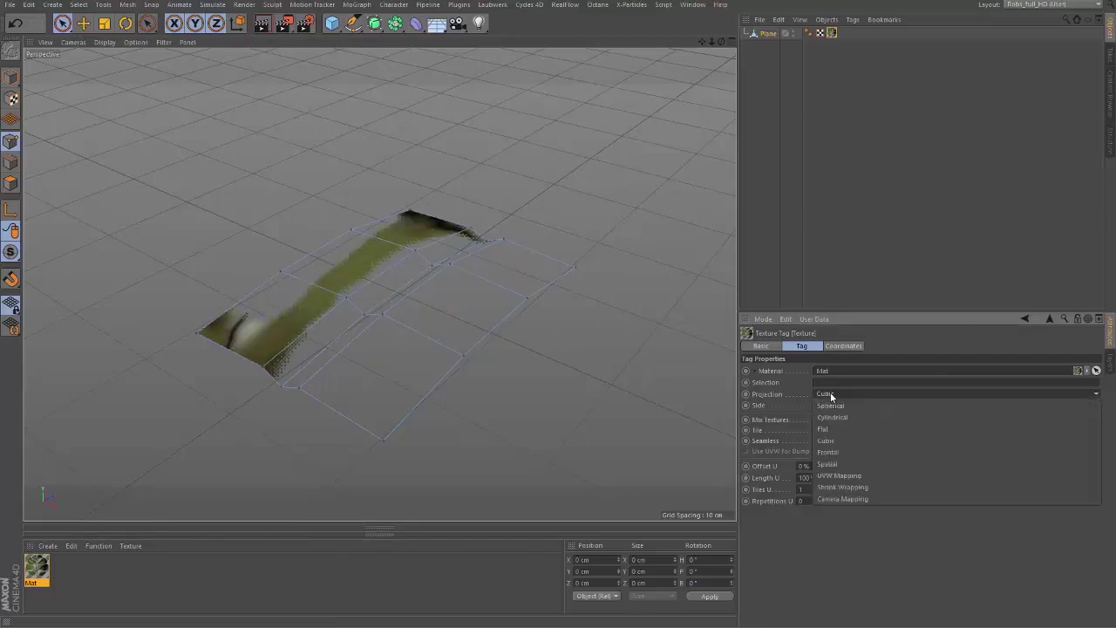
click(840, 475)
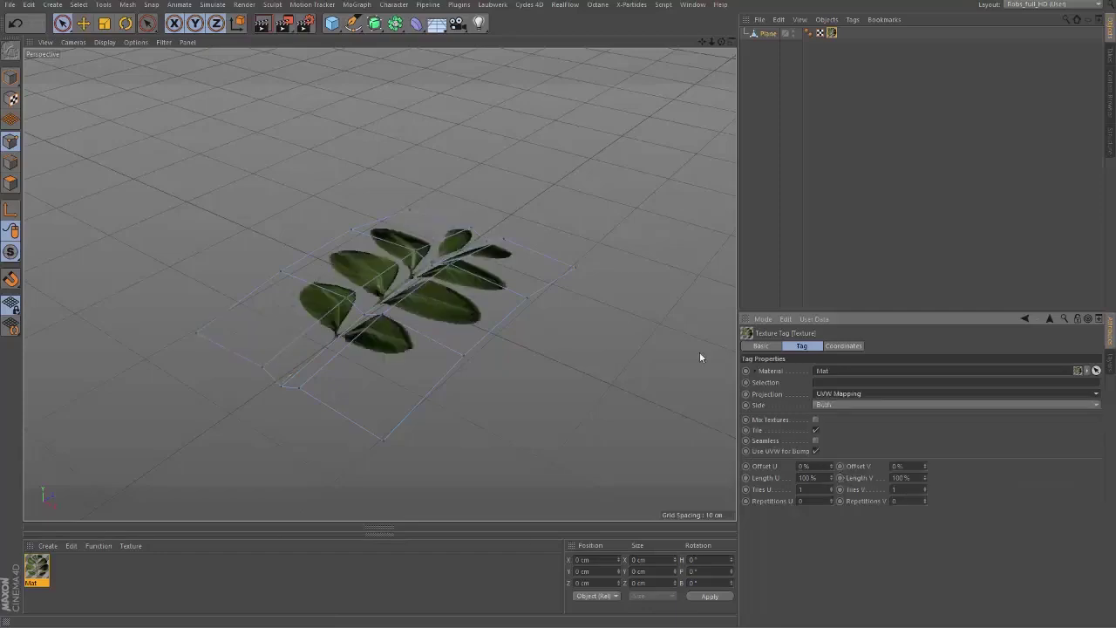
Move the two outer corner points at the leaf's tip end further outward along the plane's length
alt+drag(372, 350, 352, 376)
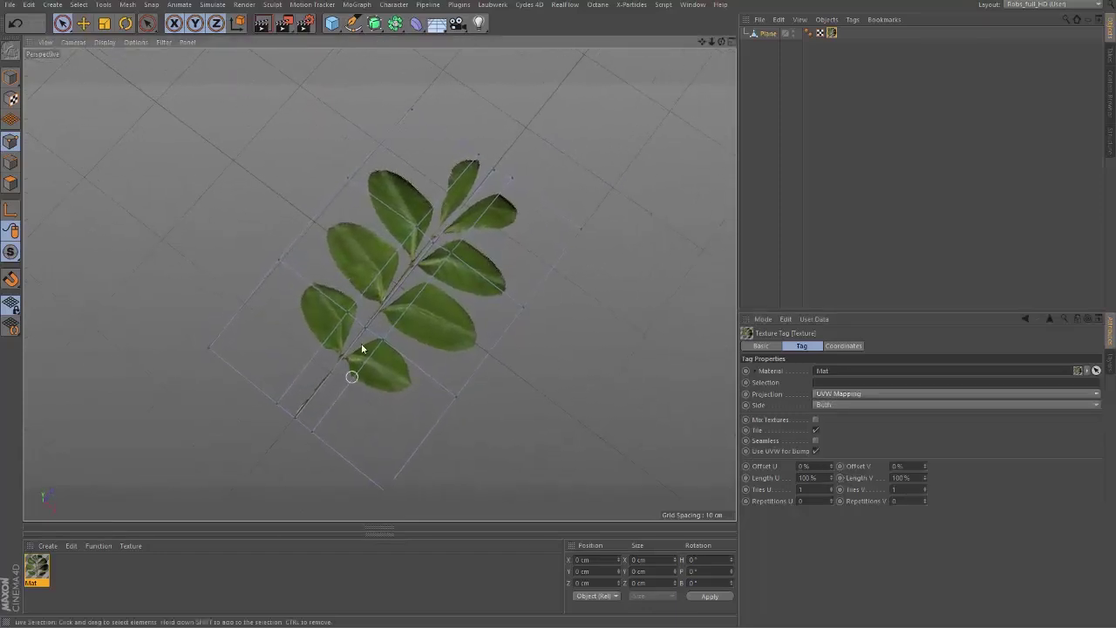
click(410, 111)
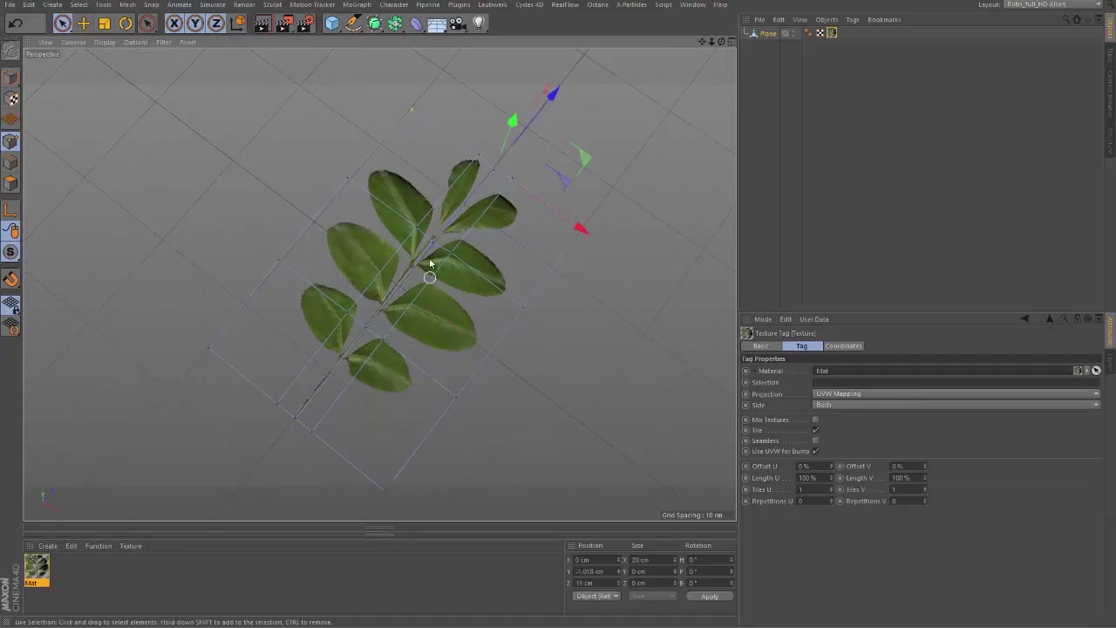
drag(551, 95, 577, 94)
Select the two points flanking the centre crease at the tip end, scale them to about 5.2 cm apart along X, and deselect them
click(494, 171)
click(478, 158)
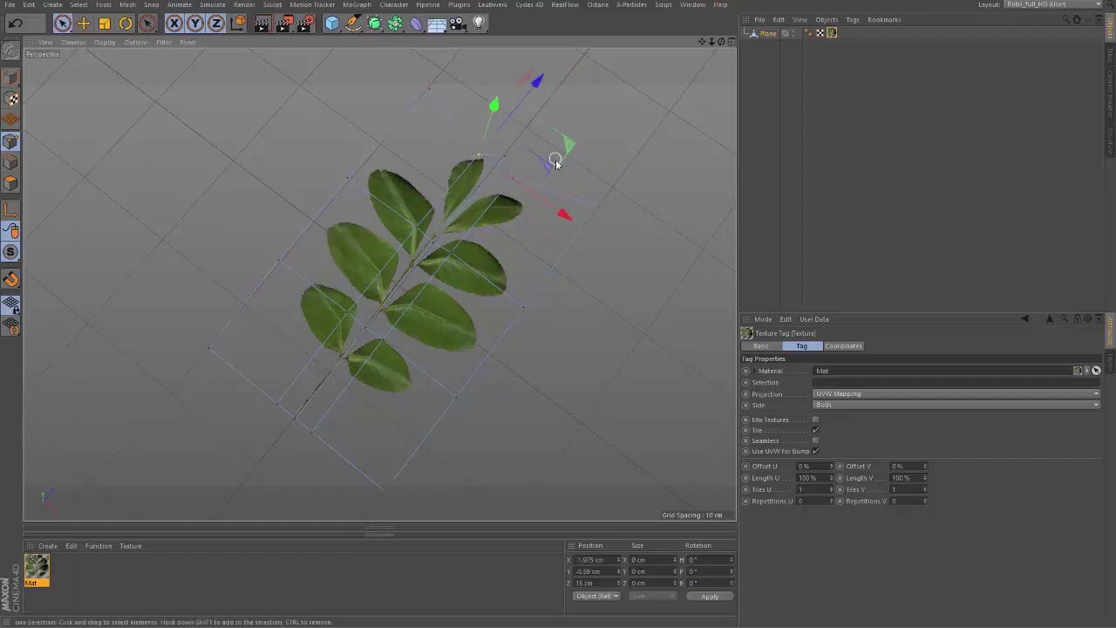
click(600, 168)
click(515, 179)
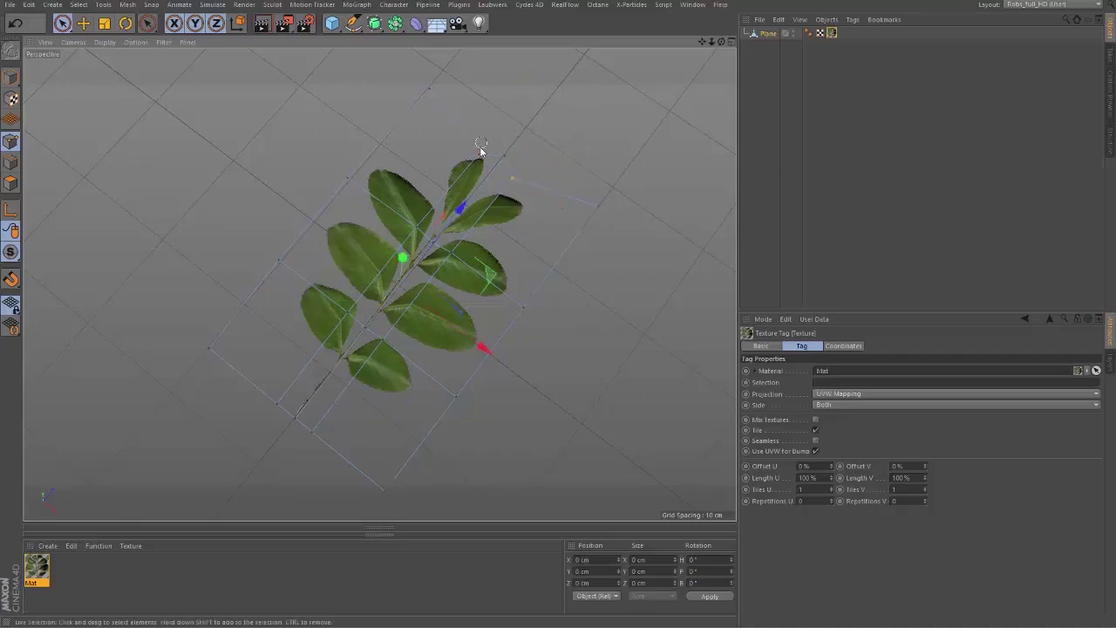
drag(452, 189, 452, 206)
key(t)
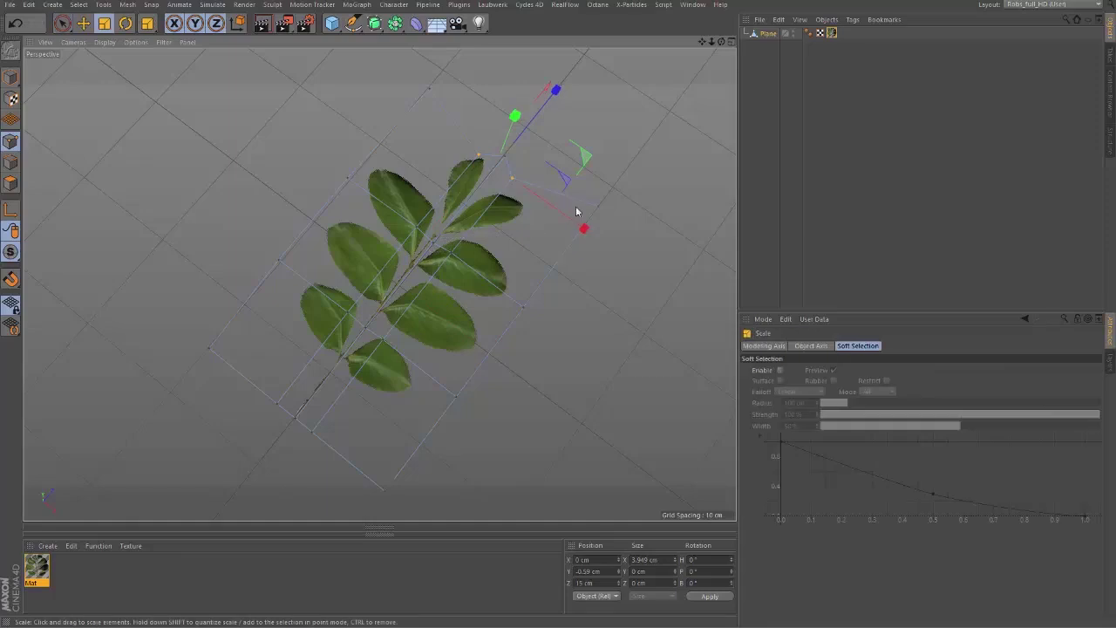
drag(583, 228, 616, 247)
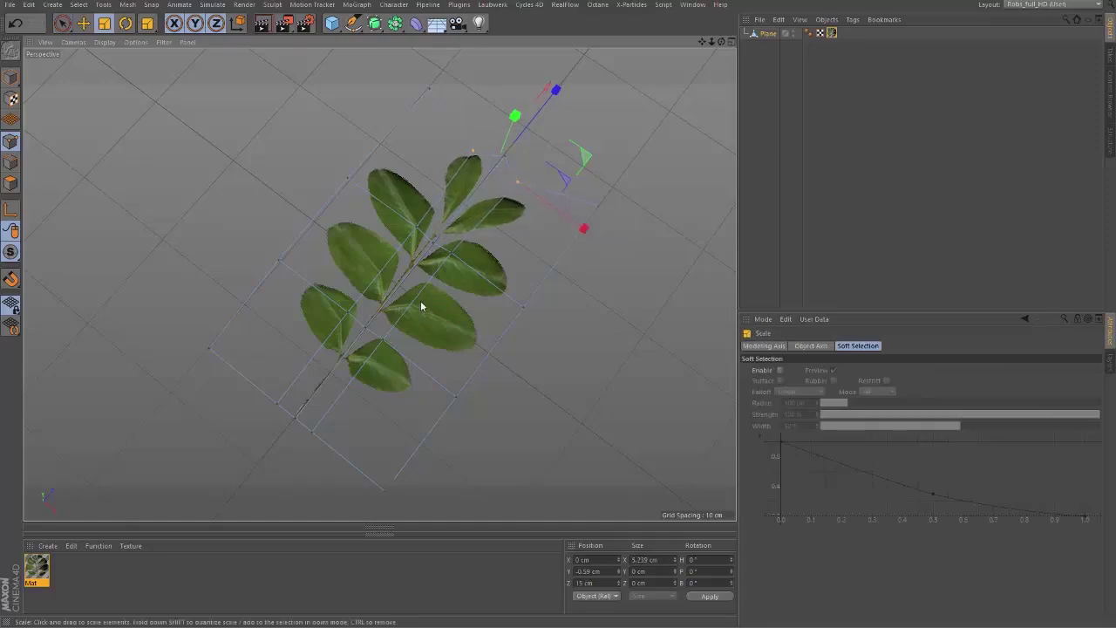
alt+drag(422, 305, 422, 266)
click(541, 303)
Switch to Model mode and move only the plane's axis to the base of the leaf stem, near Z -14.87 cm
alt+drag(386, 316, 453, 226)
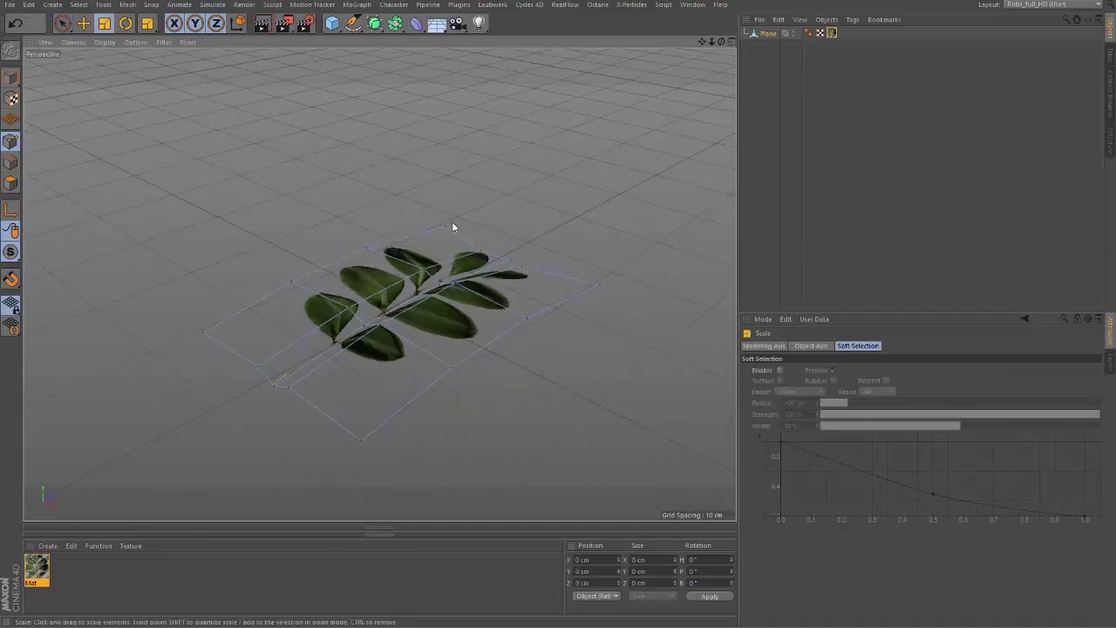
click(11, 77)
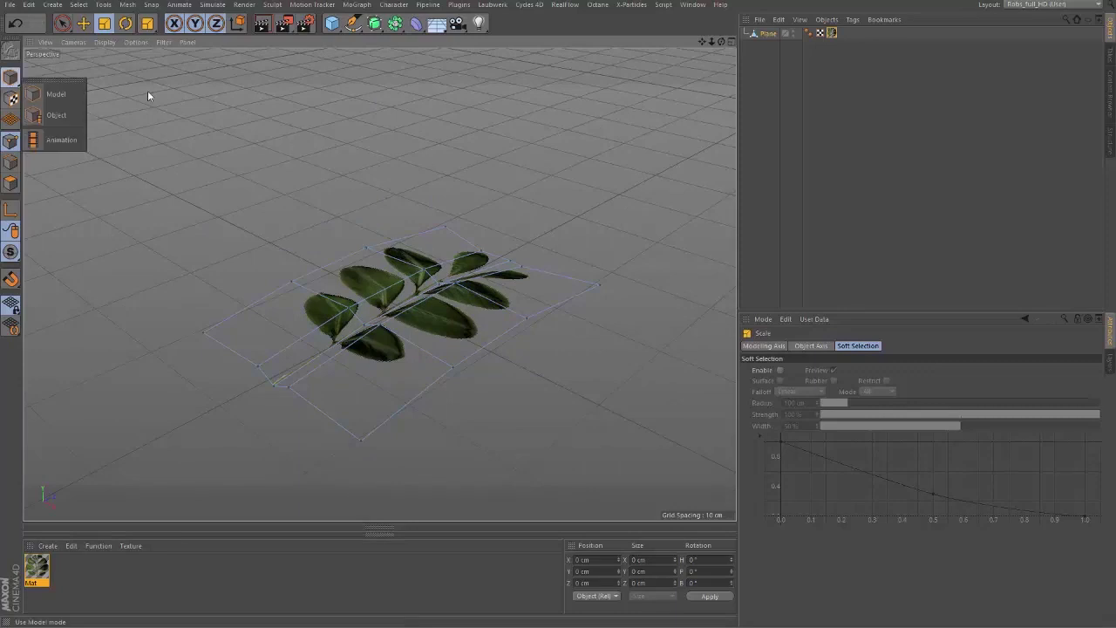
click(55, 94)
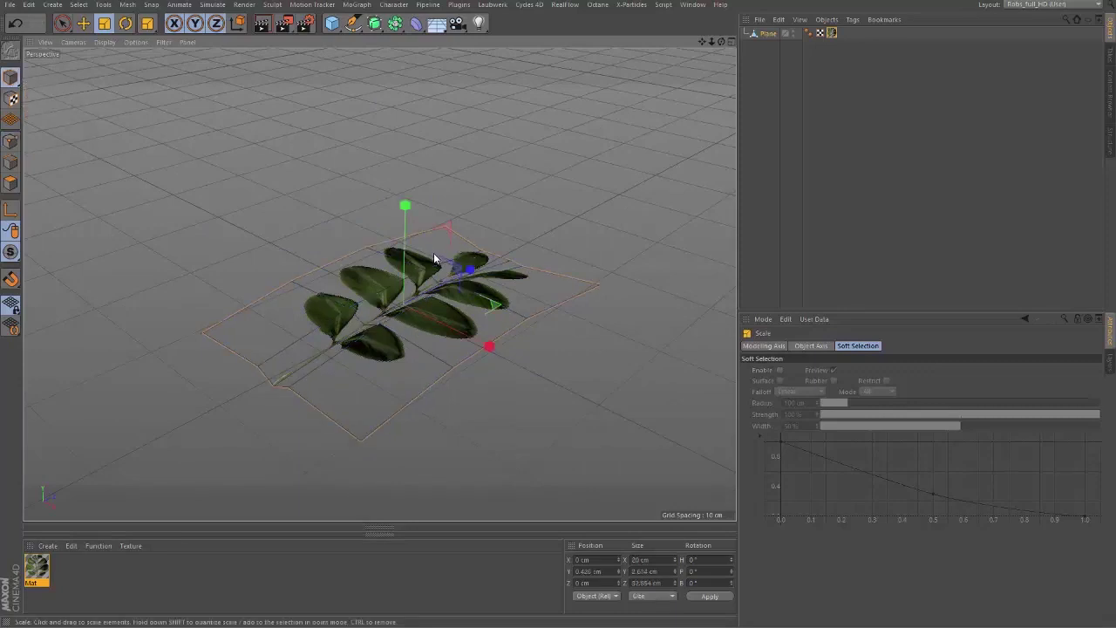
key(e)
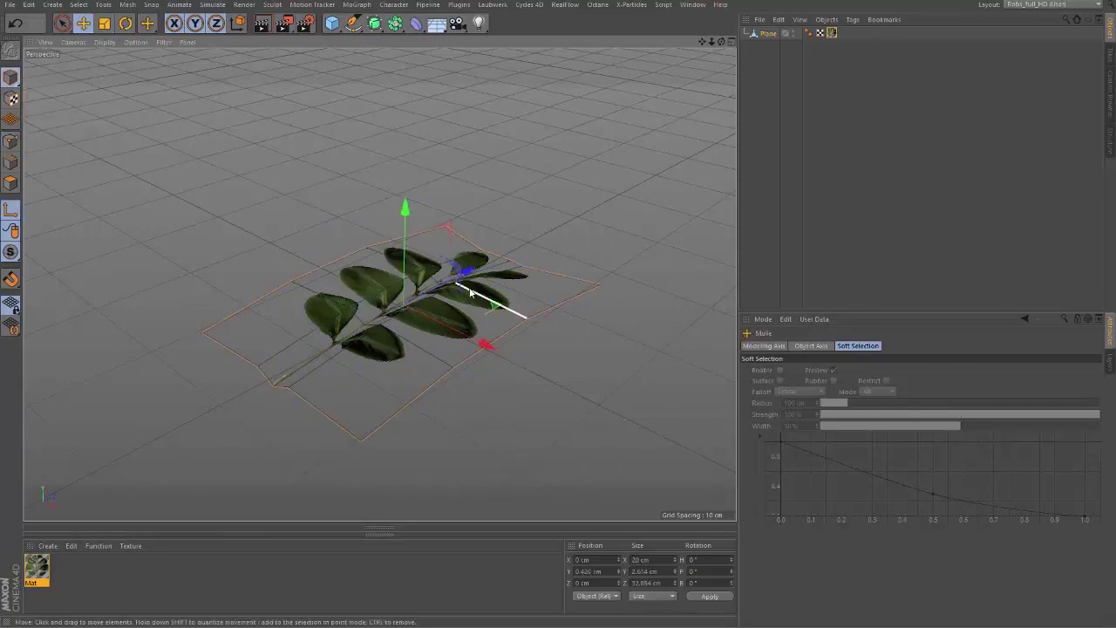
drag(467, 276, 266, 304)
In the Right view, rotate the plane's axis about 6.8° in pitch to follow the stem's slope, and leave axis editing
alt+drag(298, 361, 271, 308)
middle_click(271, 310)
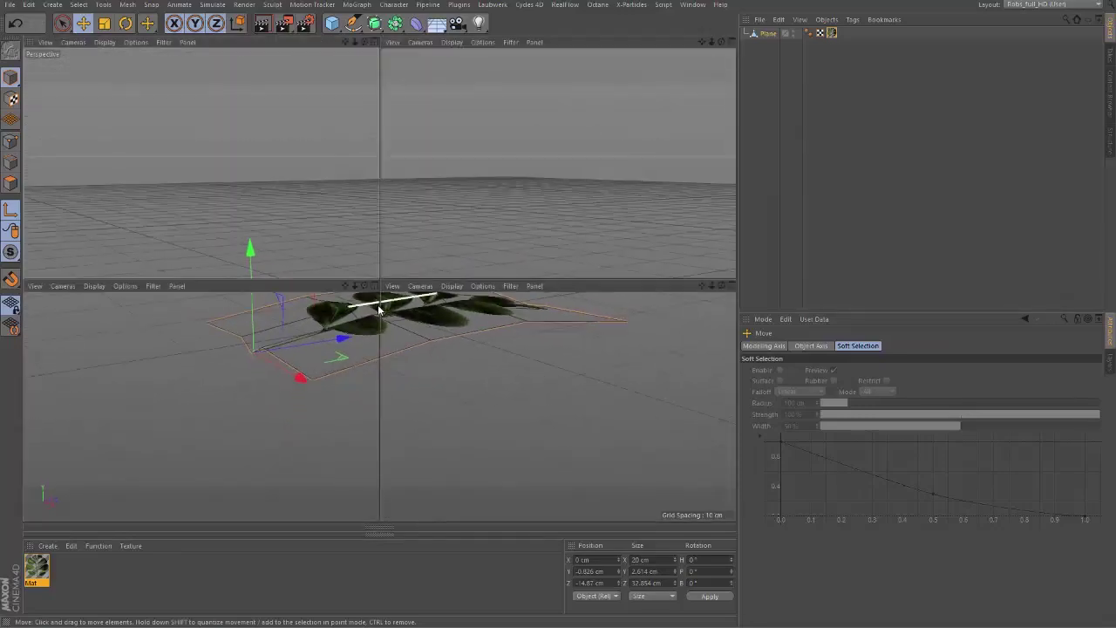
middle_click(260, 375)
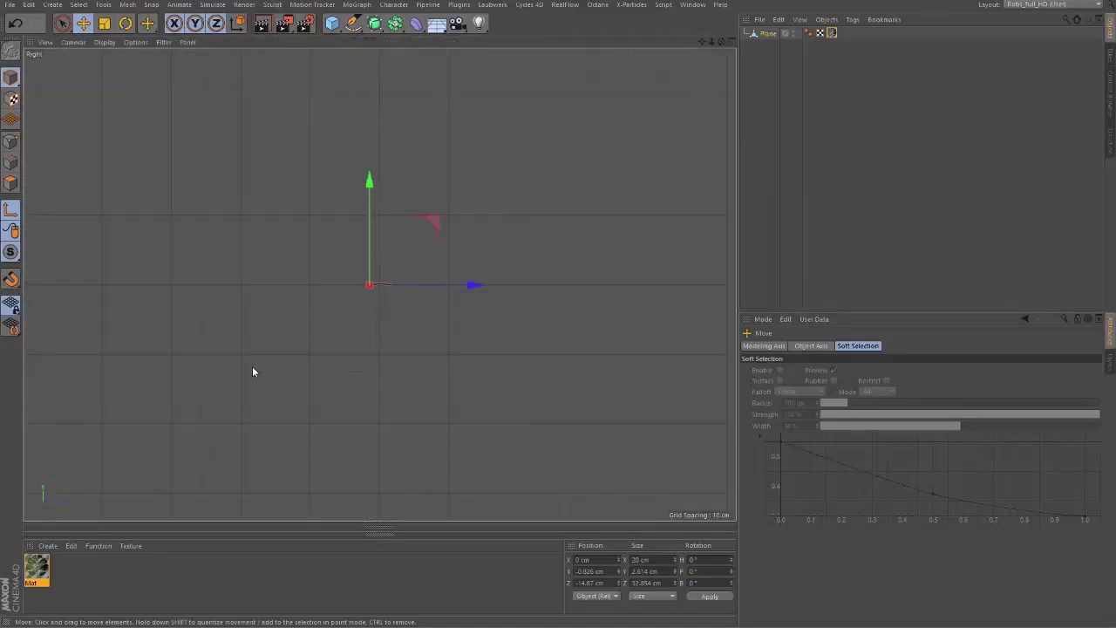
key(o)
alt+middle_drag(251, 328, 411, 346)
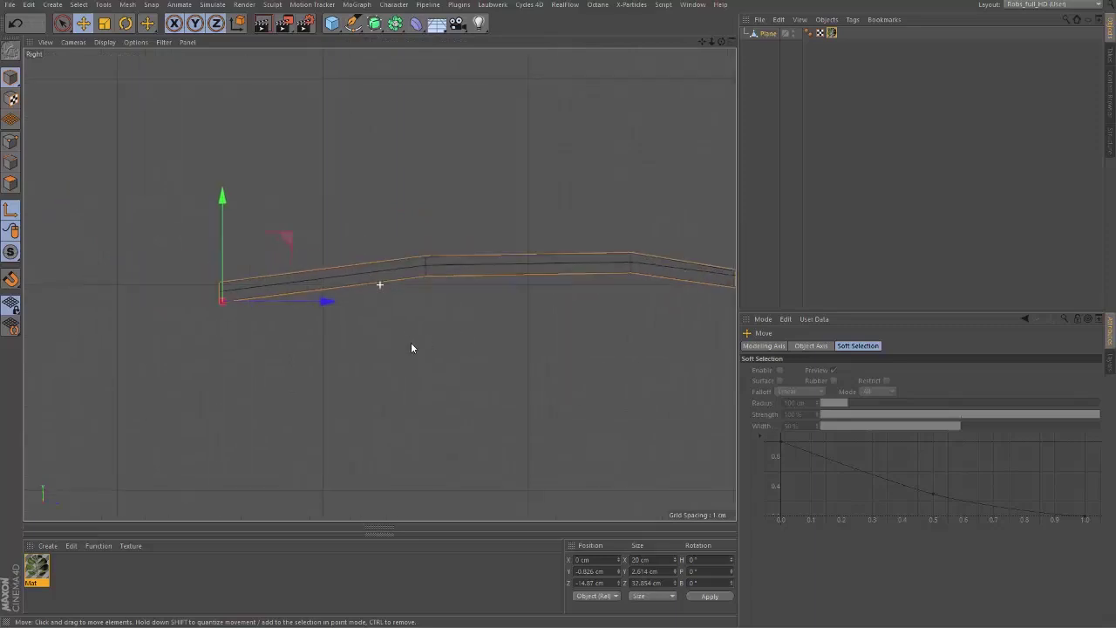
key(r)
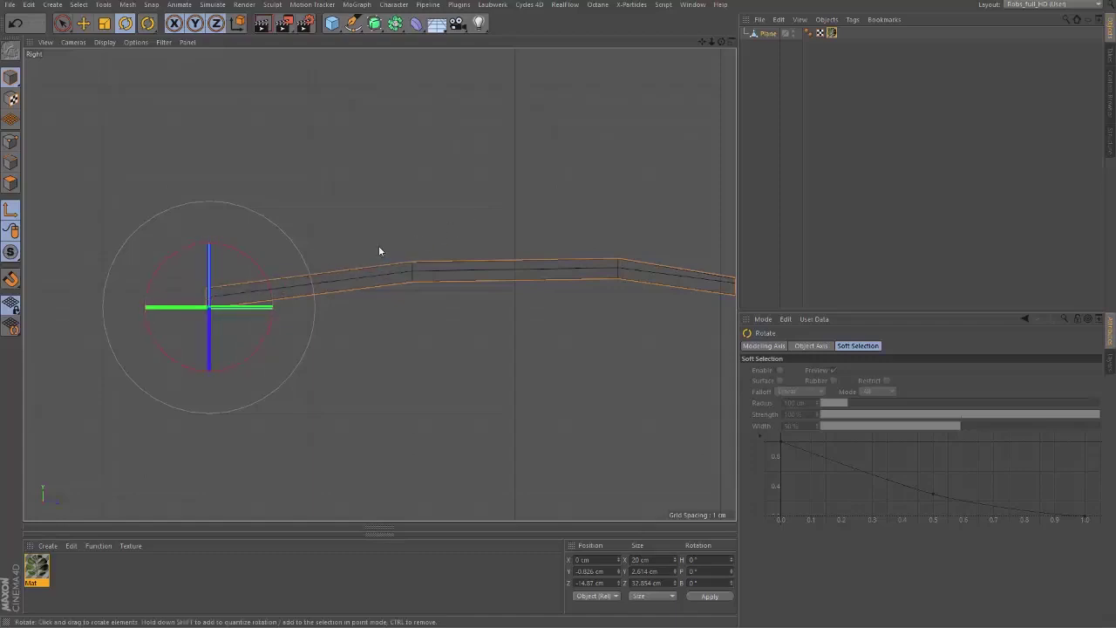
drag(233, 369, 270, 346)
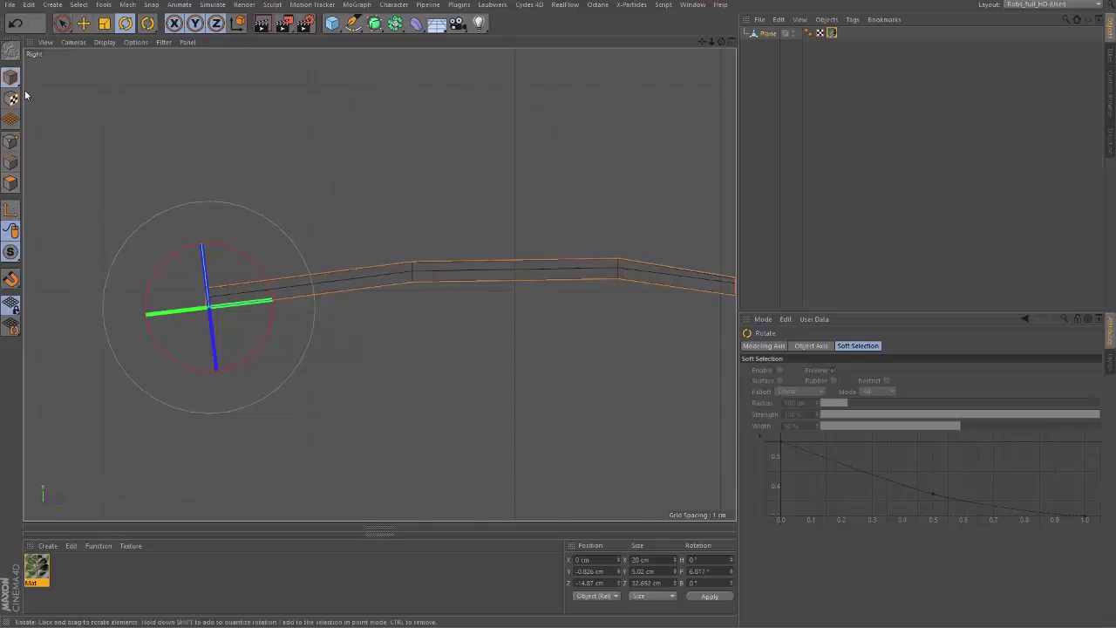
Return to a full-size perspective view with the Move tool active and show the leaf from further away
middle_click(236, 187)
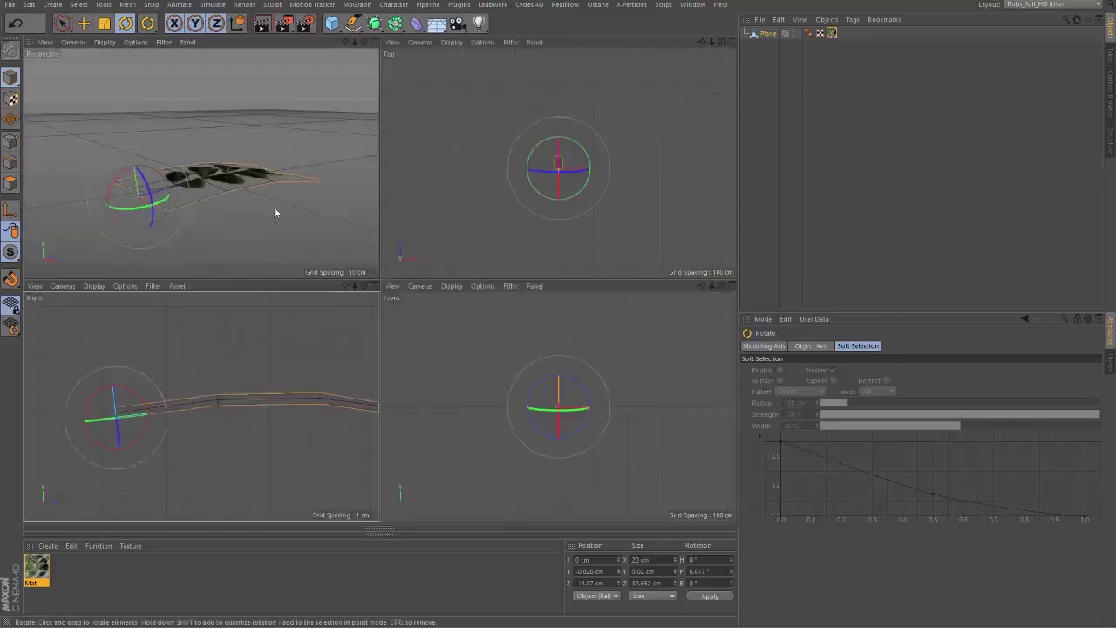
middle_click(272, 210)
key(e)
alt+drag(340, 304, 369, 238)
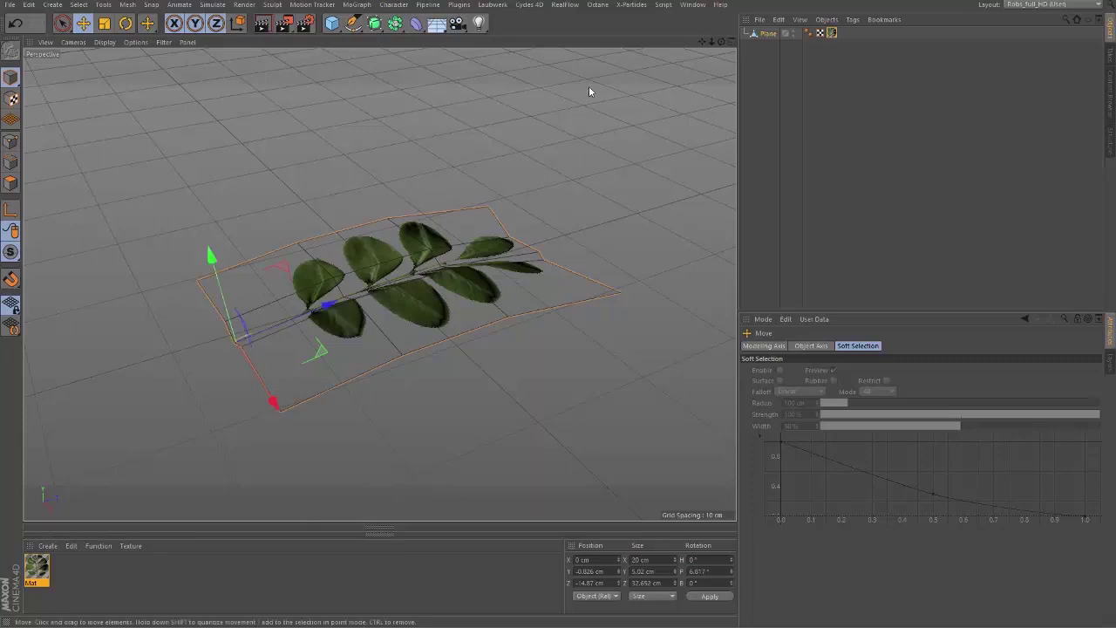
scroll(445, 282, down, 6)
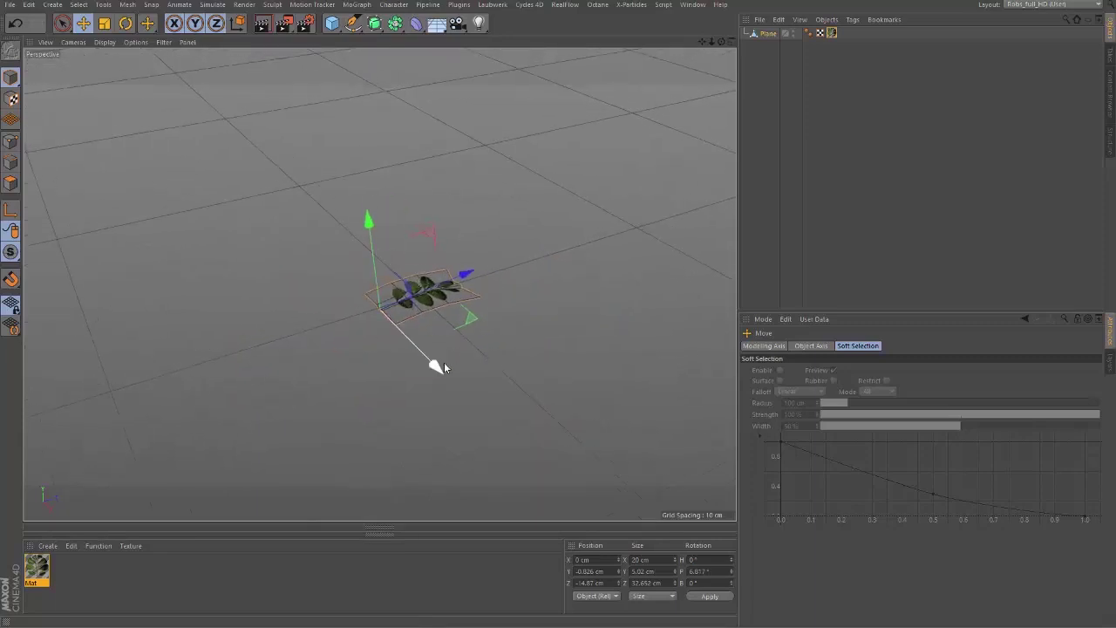
Move the leaf plane aside to about X -190.6 cm and add a sphere with its type set to Icosahedron
drag(436, 366, 196, 223)
click(331, 23)
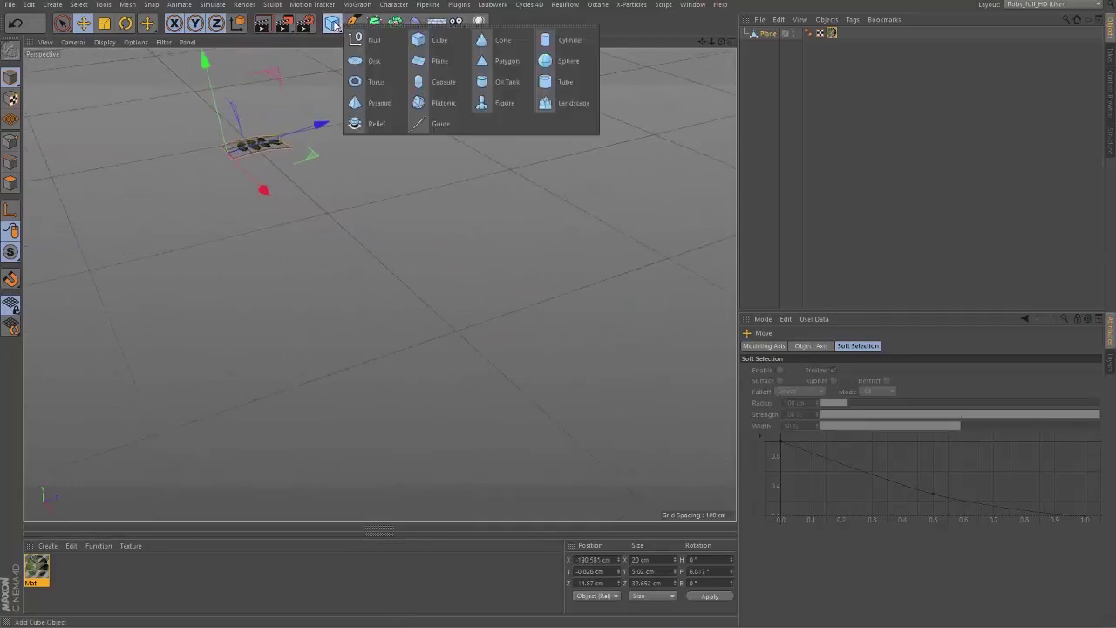
click(559, 61)
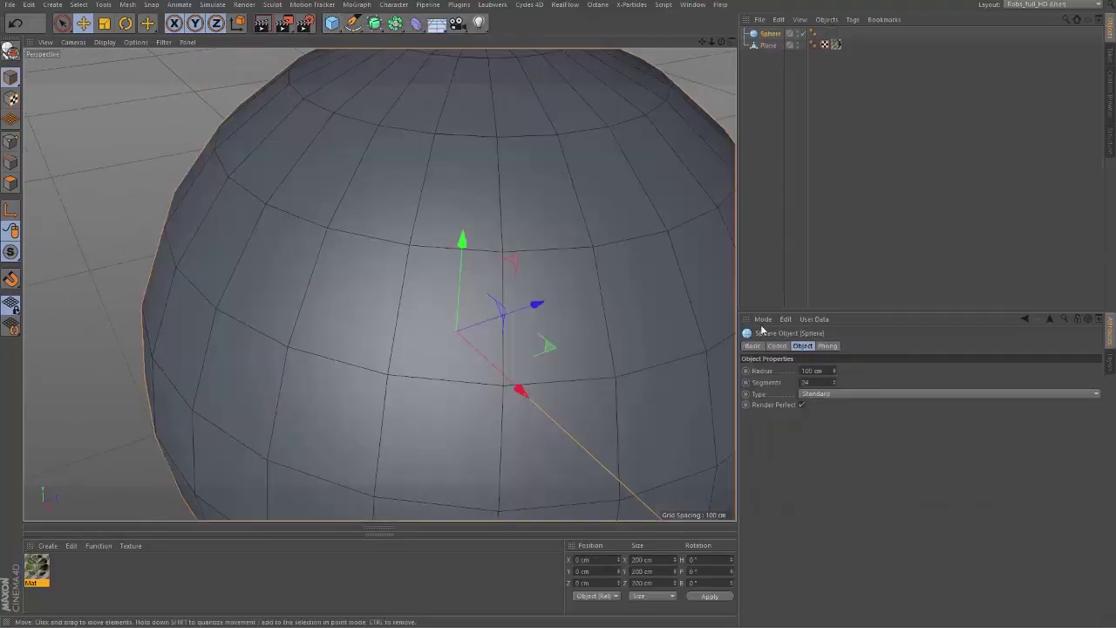
click(839, 394)
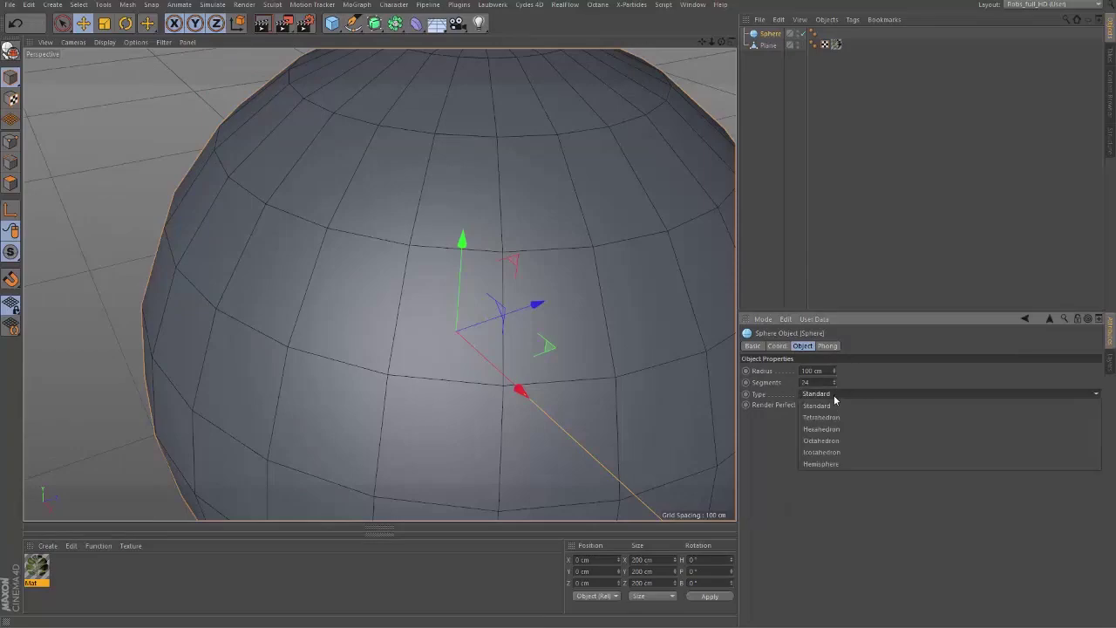
click(829, 457)
scroll(524, 250, down, 5)
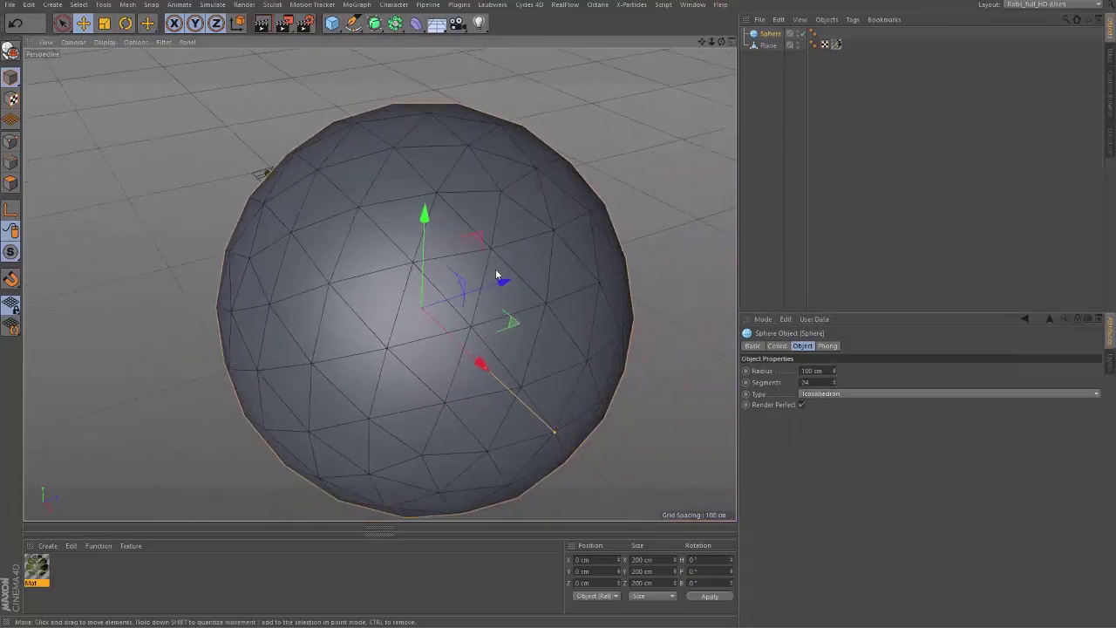
alt+drag(419, 331, 455, 298)
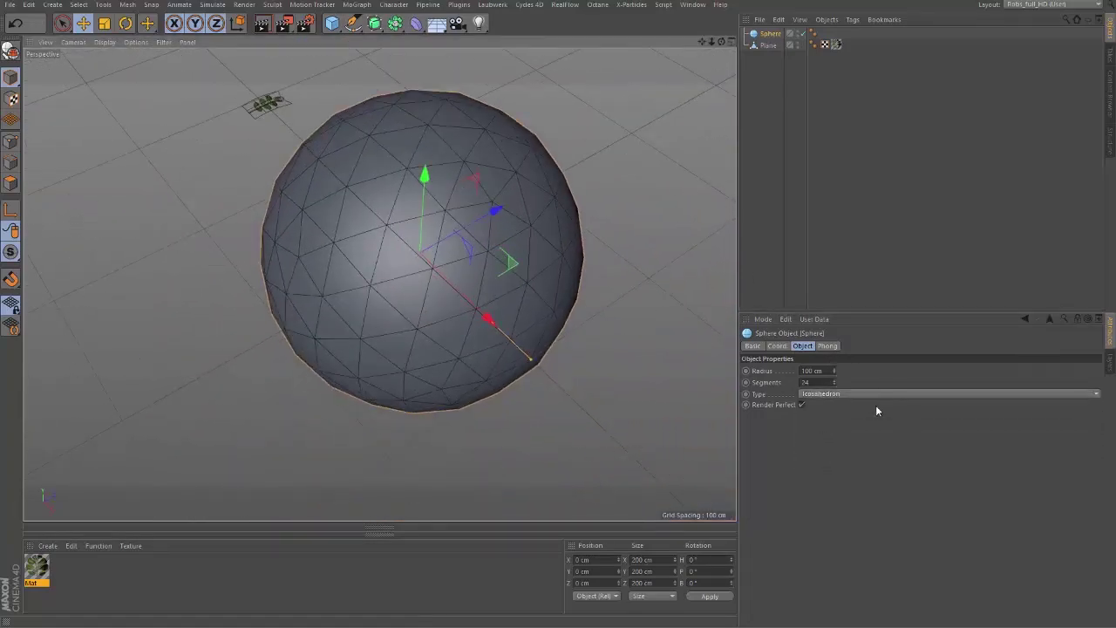
Switch the sphere to the Standard type to compare its polygon layout, then restore the Icosahedron type
click(851, 396)
click(853, 405)
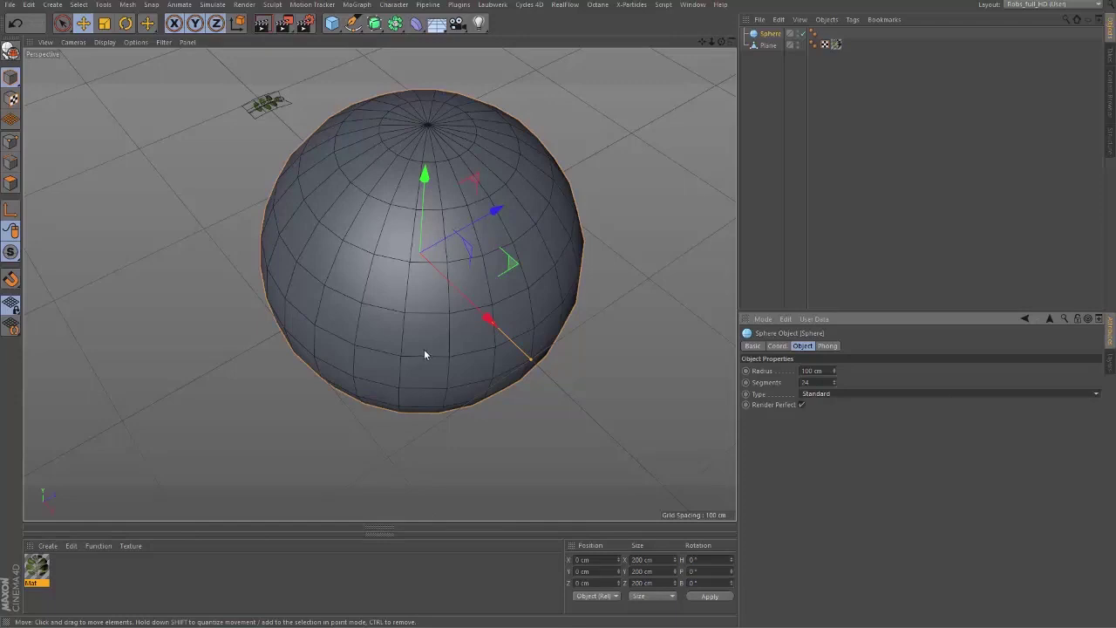
alt+drag(424, 354, 284, 338)
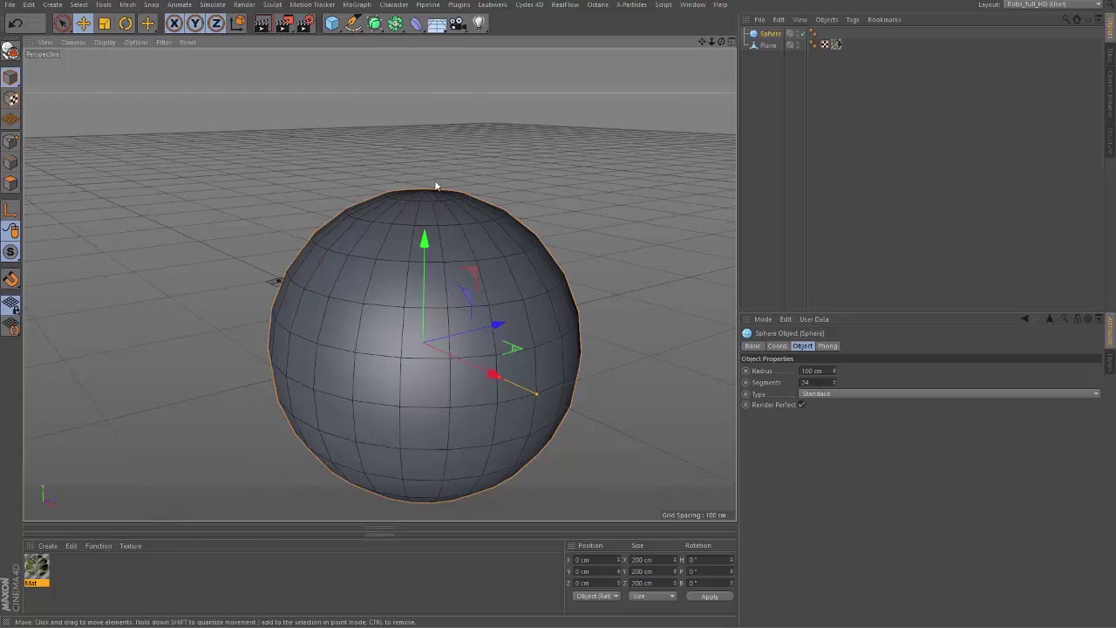
click(838, 394)
click(835, 450)
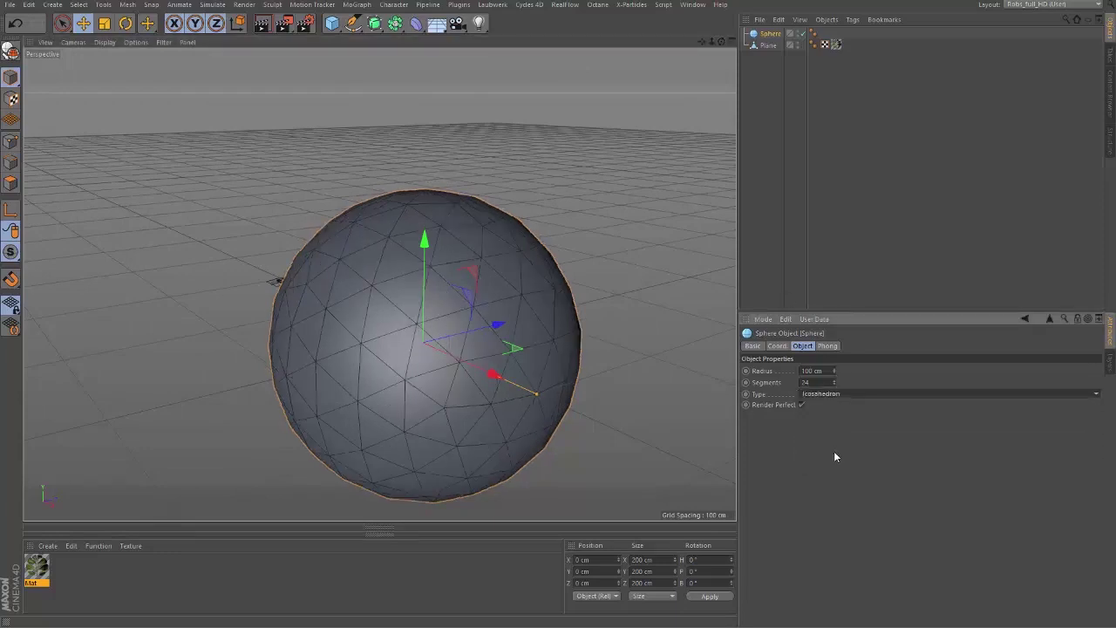
alt+drag(523, 240, 284, 288)
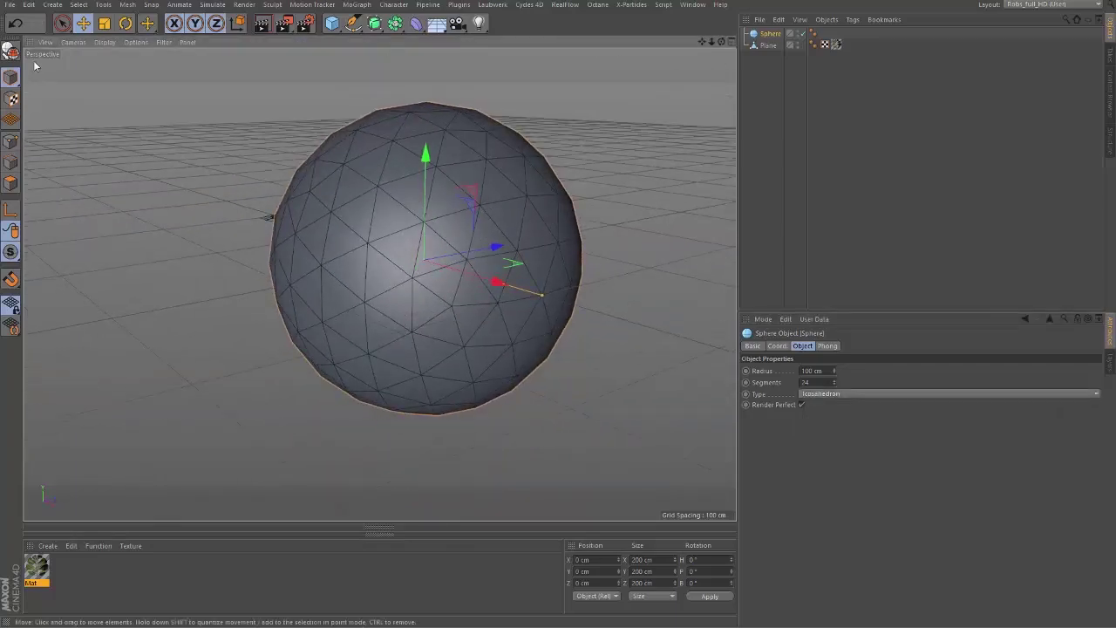
Make the sphere editable and delete a star-shaped patch of polygons at its underside
click(4, 56)
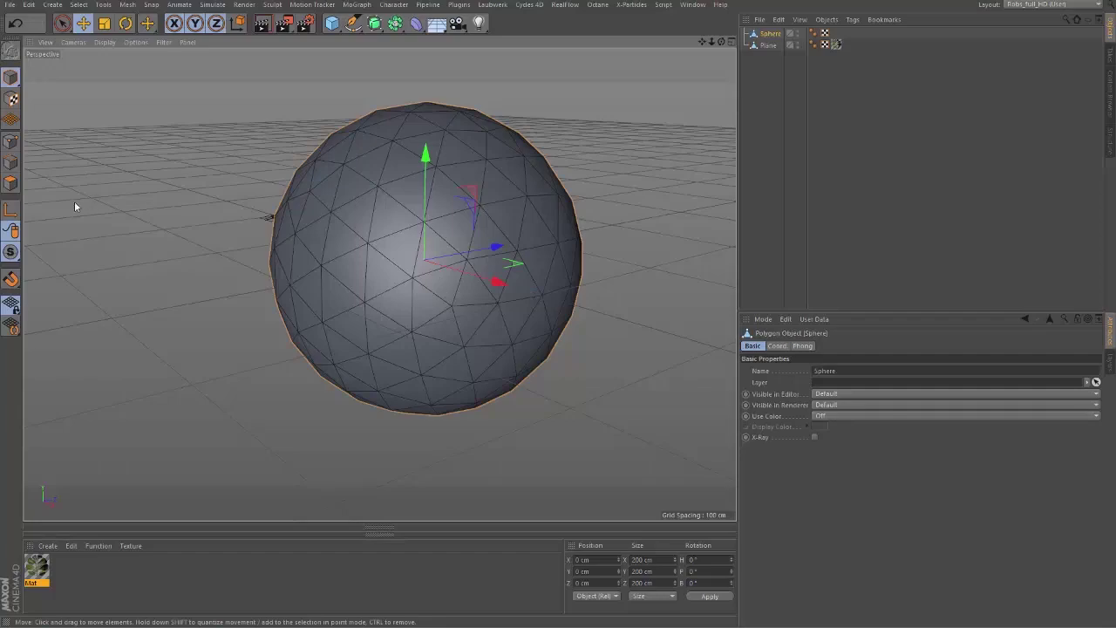
click(10, 184)
mouse_move(436, 281)
alt+mouse_down()
mouse_move(419, 226)
mouse_move(439, 361)
mouse_move(391, 249)
mouse_move(396, 143)
mouse_move(382, 109)
mouse_move(375, 135)
mouse_move(388, 157)
alt+mouse_up()
click(470, 388)
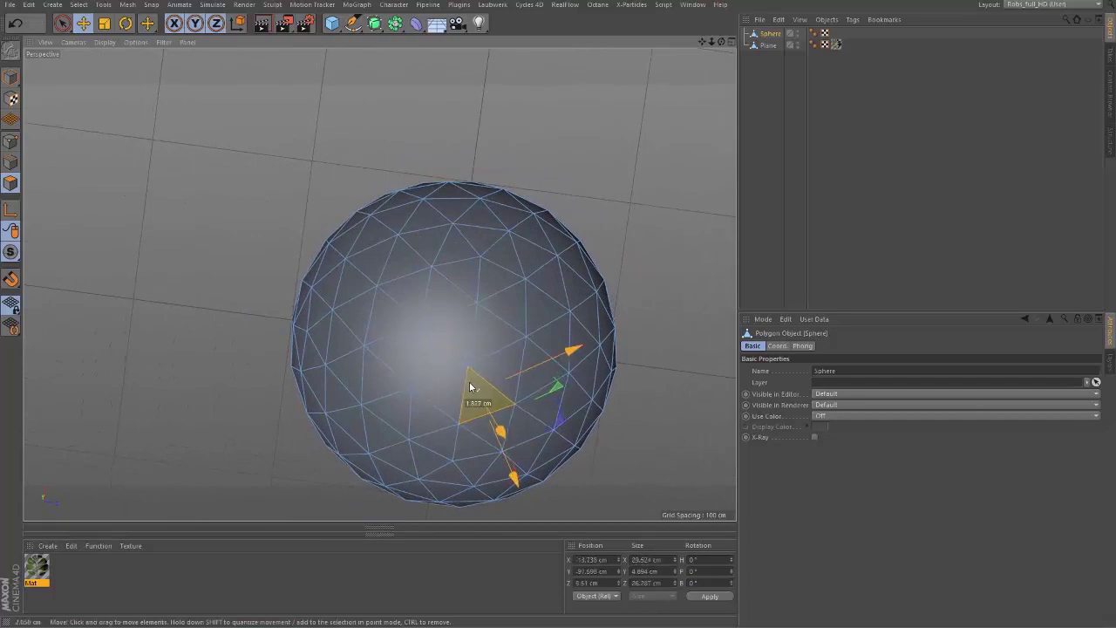
key(9)
key(u)
key(g)
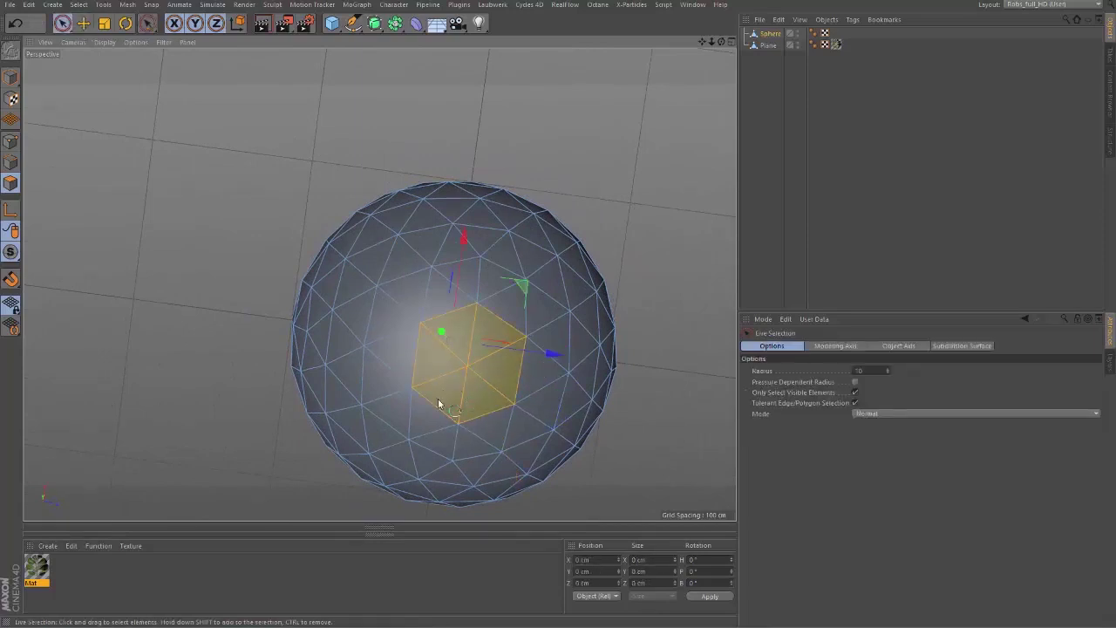
mouse_move(439, 403)
shift+mouse_down()
mouse_move(406, 348)
mouse_move(506, 404)
mouse_move(512, 352)
mouse_move(458, 325)
shift+mouse_up()
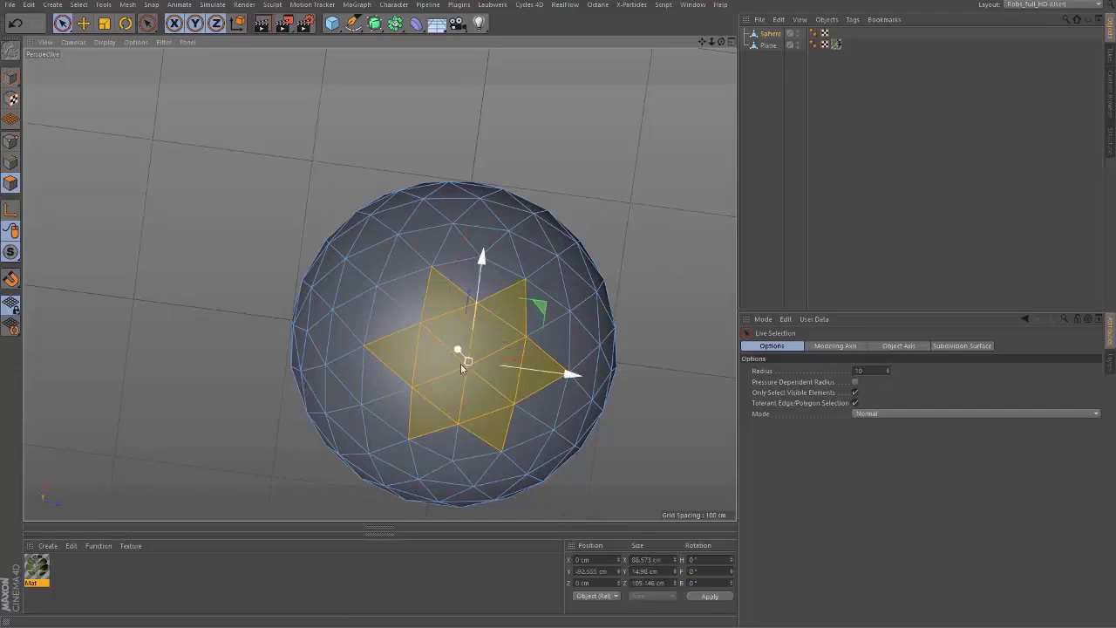
key(Delete)
Rename the sphere GROWTH MESH and the leaf plane LEAF
alt+drag(465, 282, 451, 454)
alt+middle_drag(460, 301, 403, 416)
scroll(451, 271, down, 3)
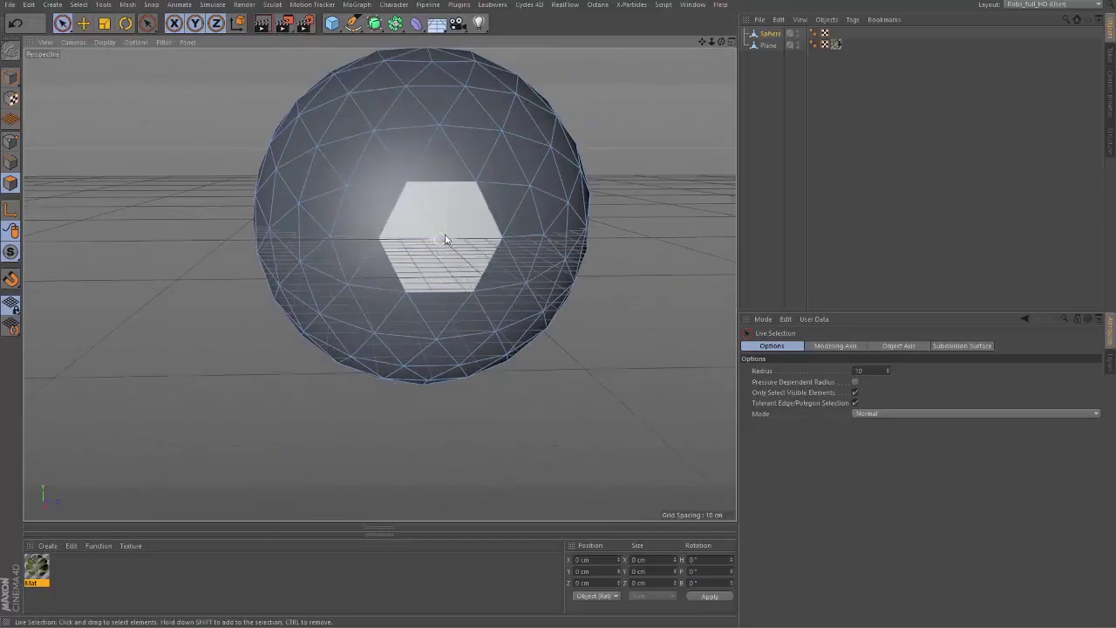
alt+middle_drag(426, 297, 411, 366)
alt+drag(411, 366, 453, 370)
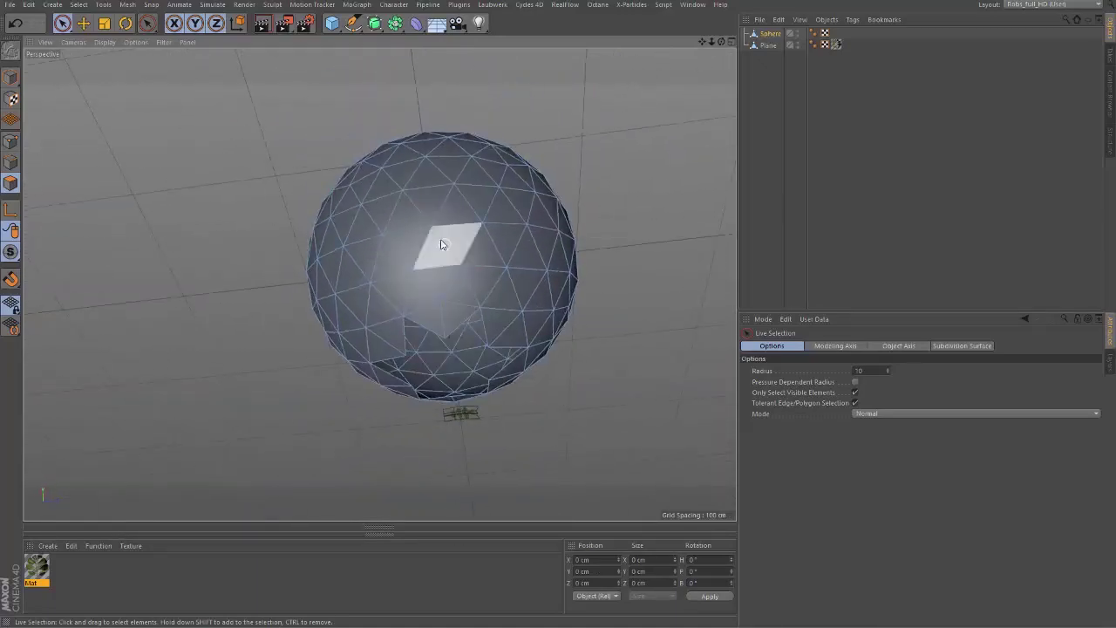
alt+drag(447, 246, 463, 288)
click(770, 34)
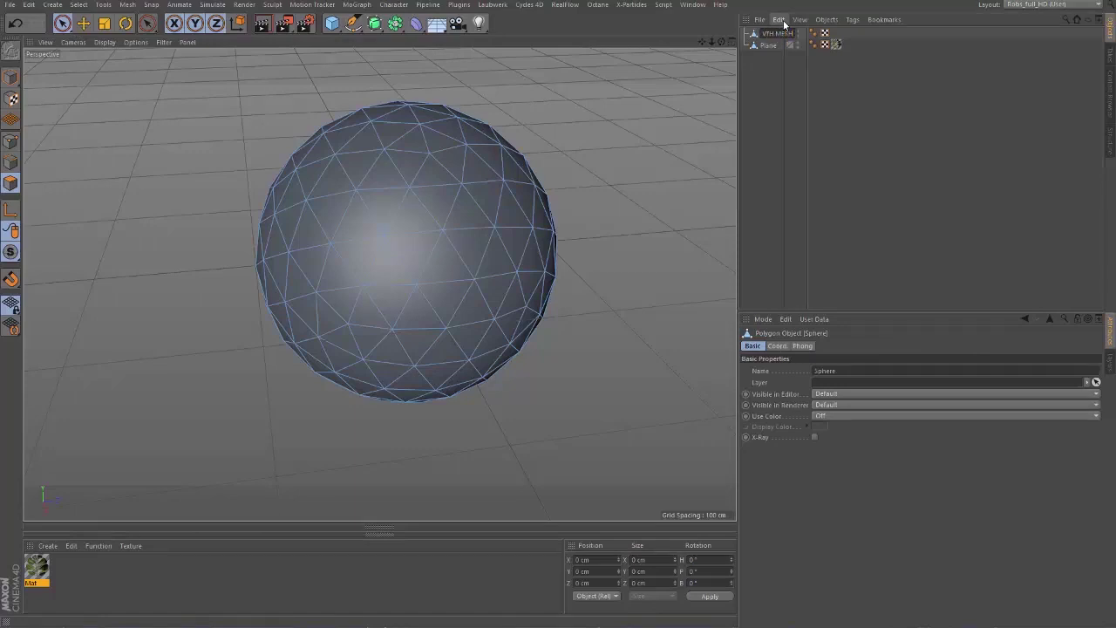
key(Tab)
text(LEA)
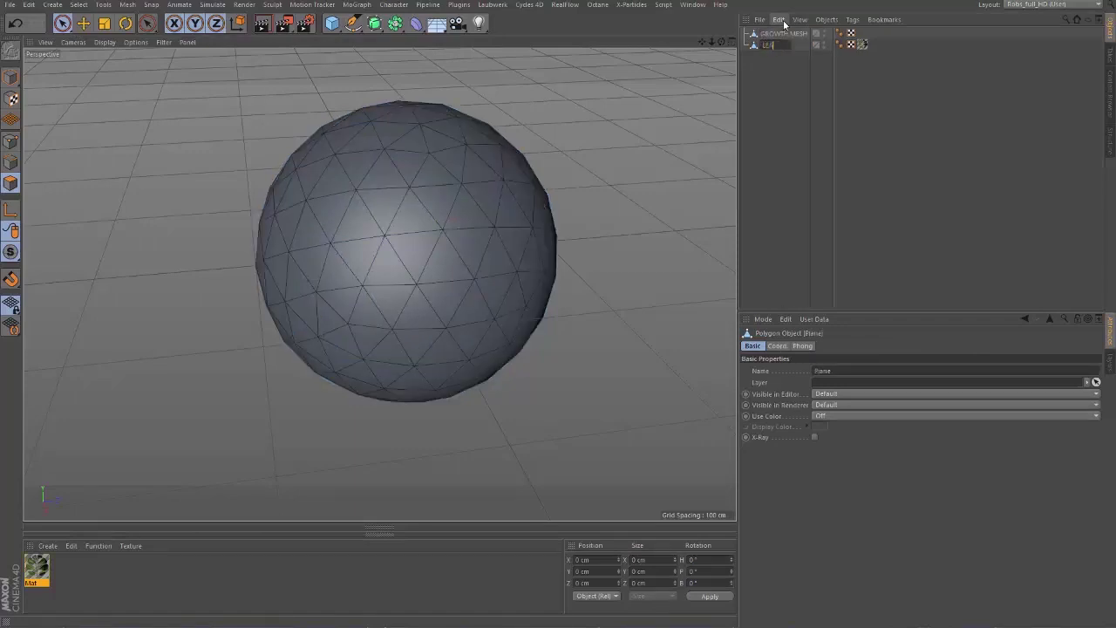
text(F)
key(Return)
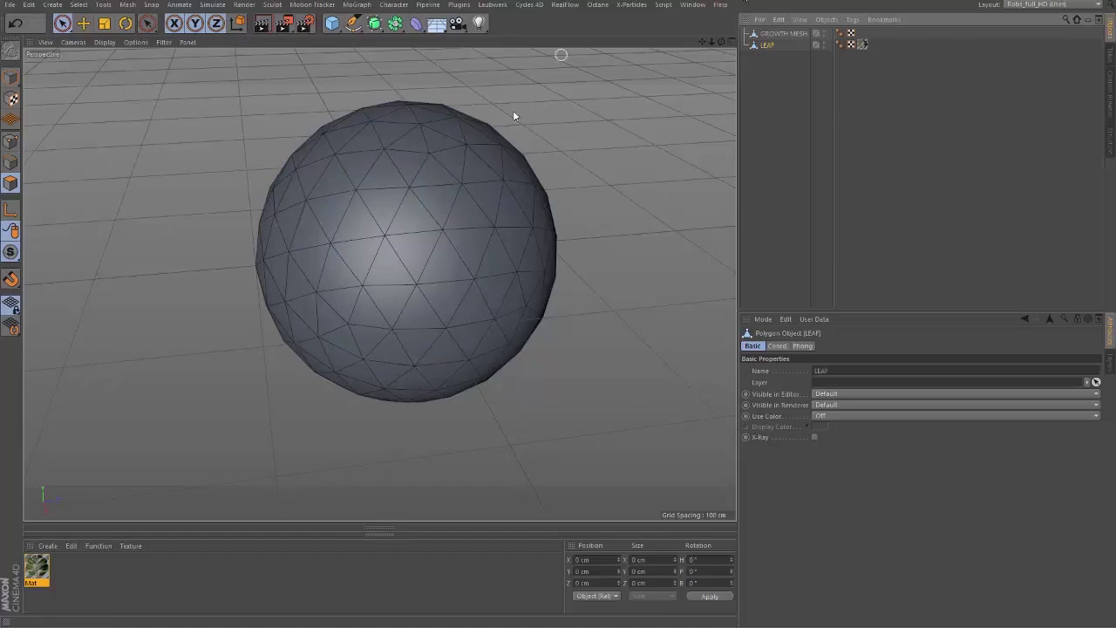
Add a MoGraph Cloner as the parent of the LEAF object
alt+drag(376, 225, 391, 232)
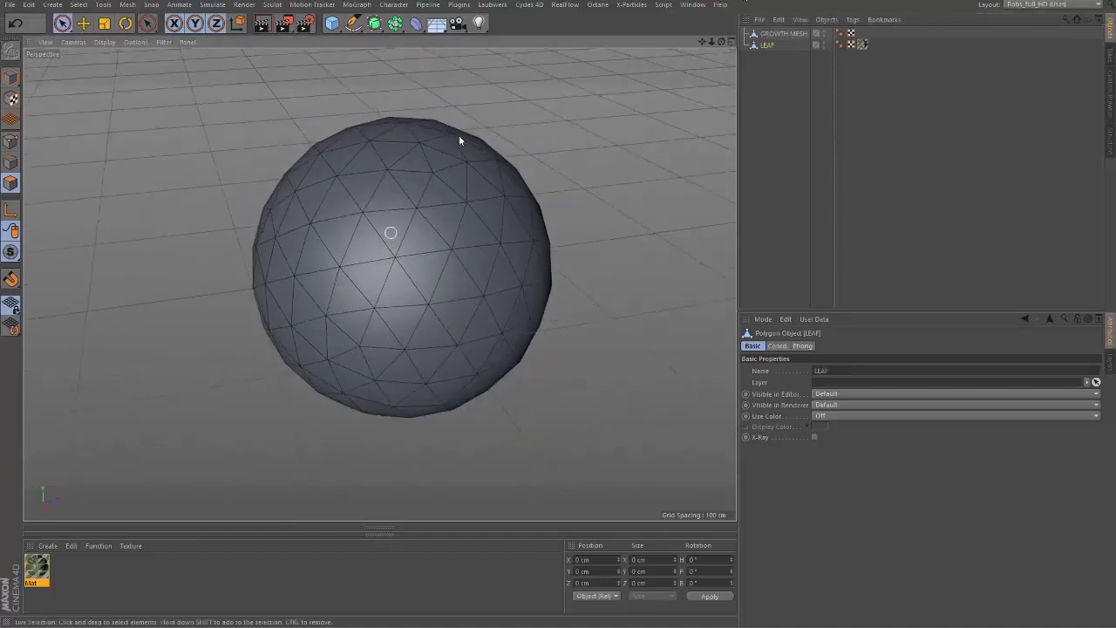
click(768, 49)
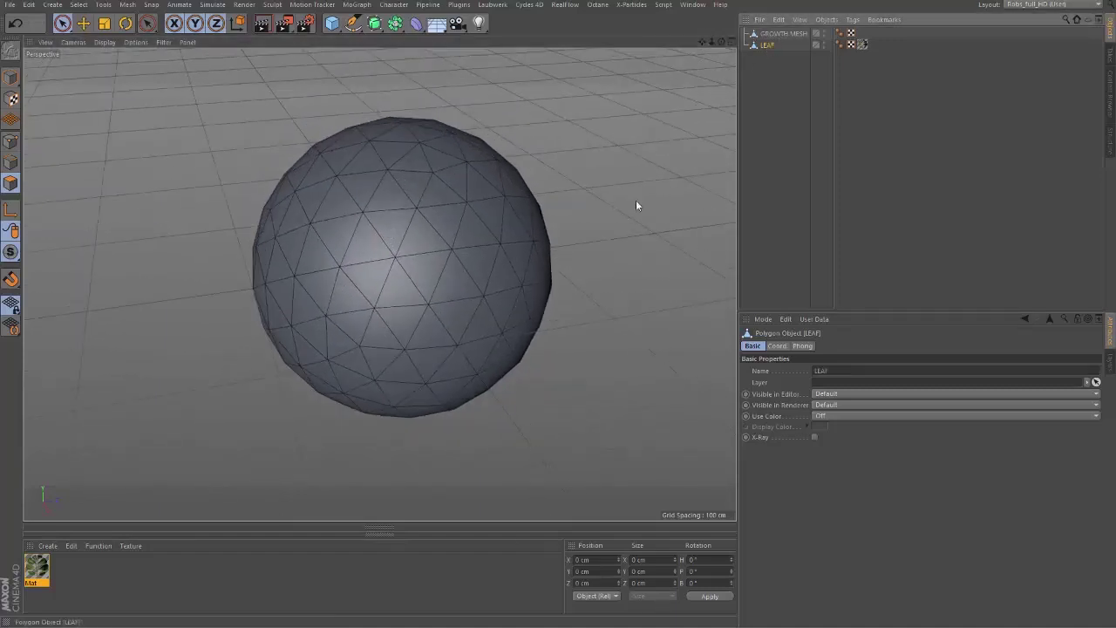
click(356, 5)
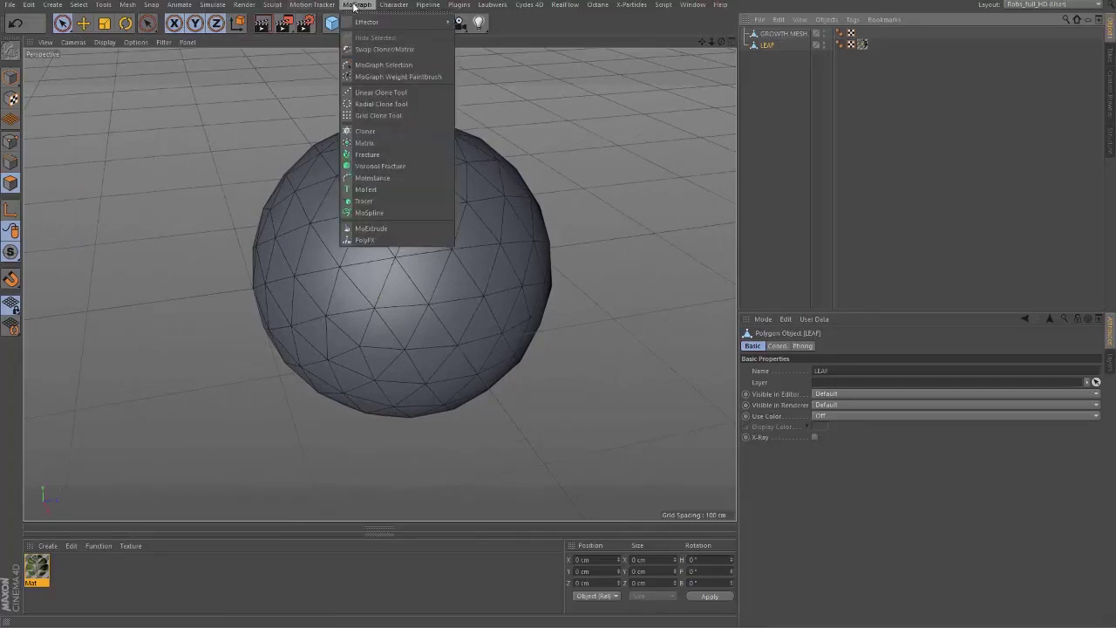
alt+click(378, 132)
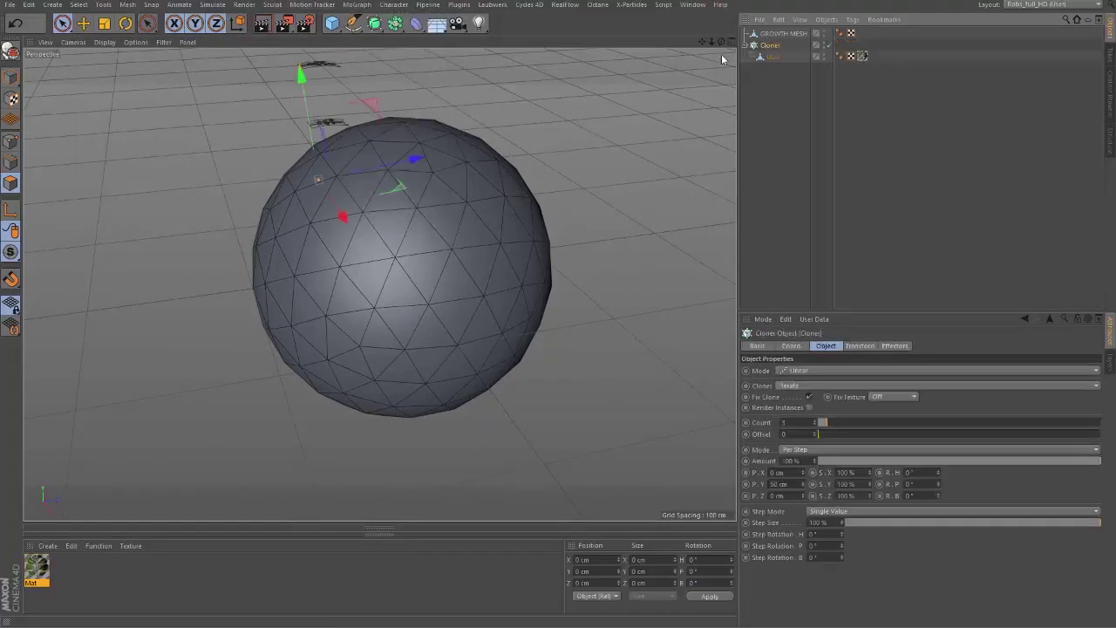
alt+drag(298, 206, 410, 234)
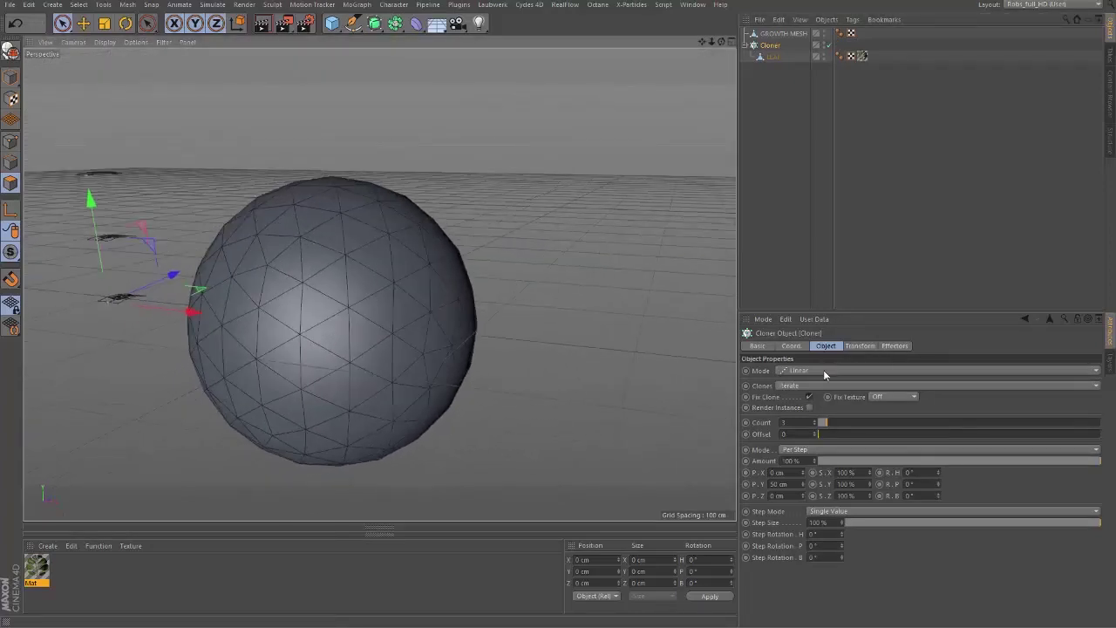
Set the Cloner's mode to Object and assign GROWTH MESH as the object to clone onto
click(825, 371)
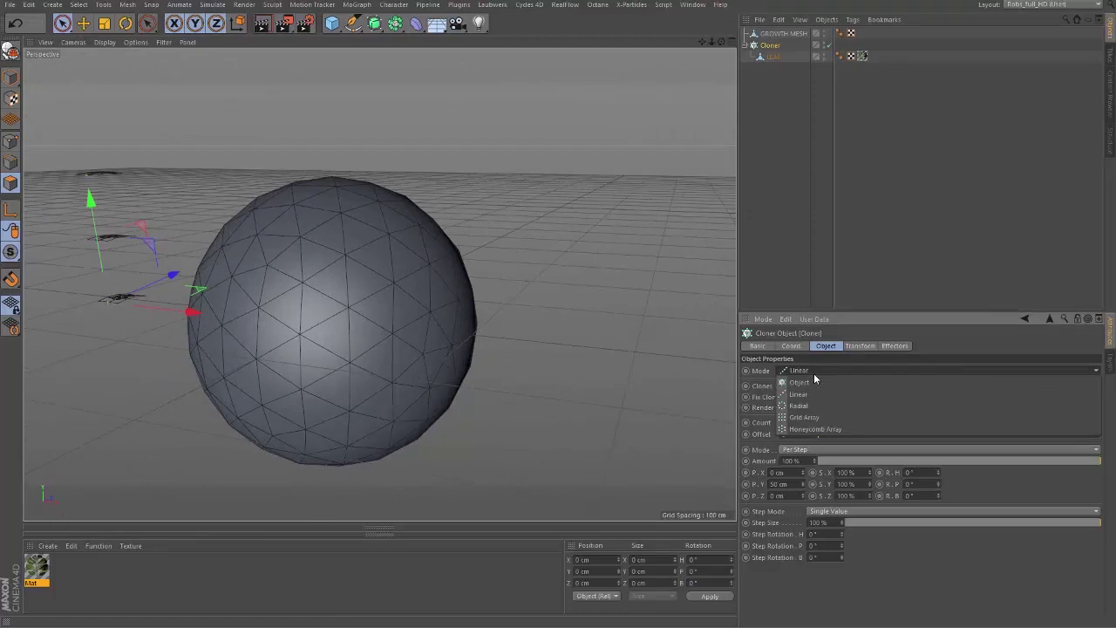
click(810, 381)
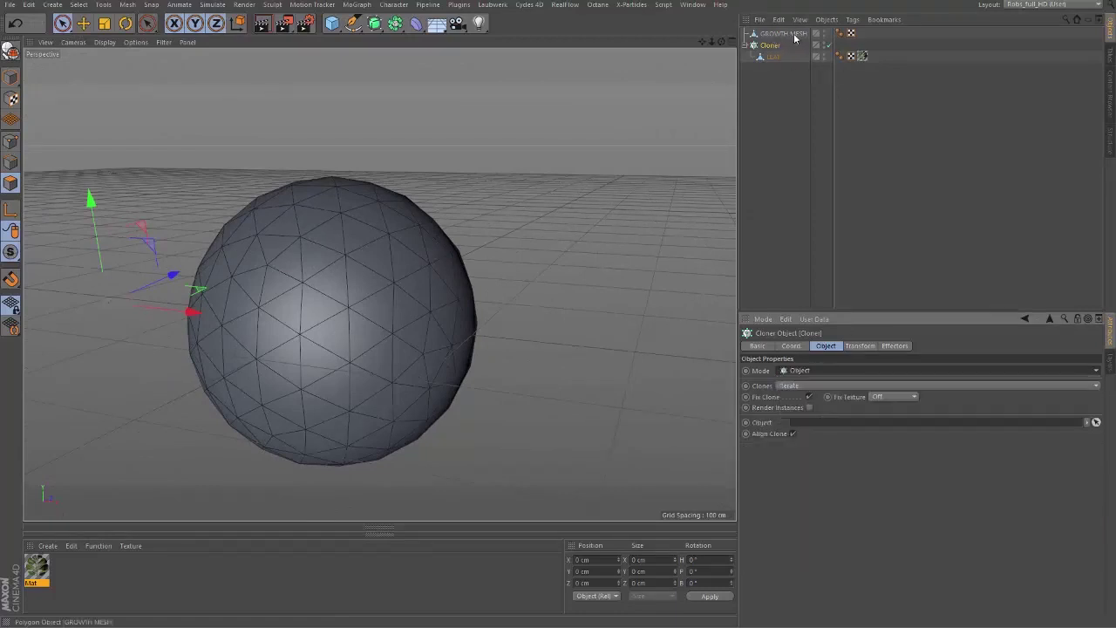
drag(795, 37, 811, 122)
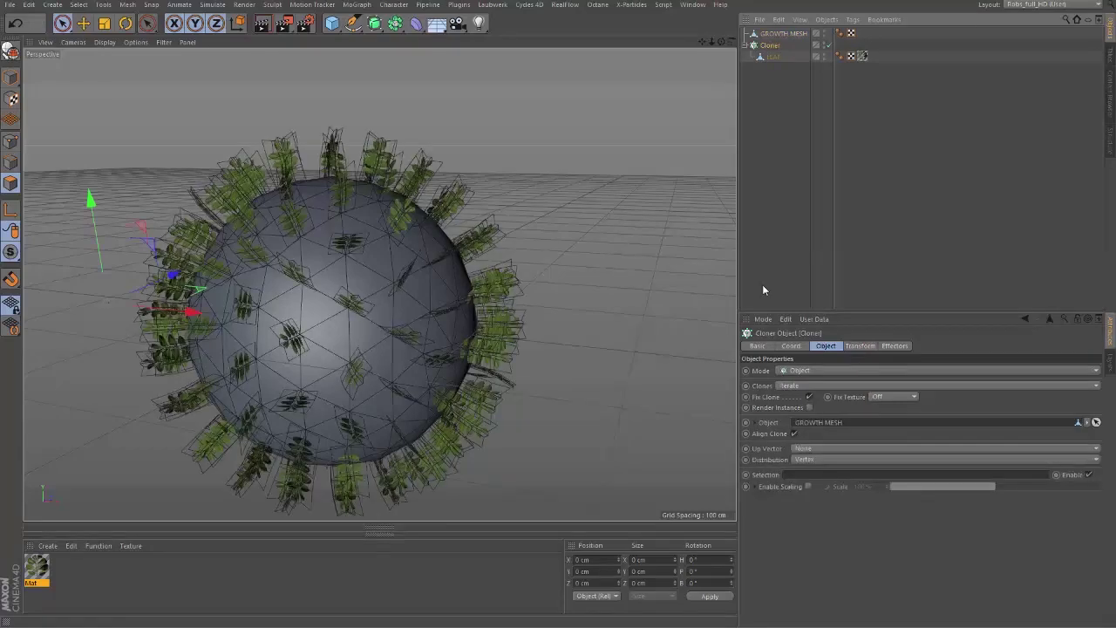
alt+drag(340, 321, 292, 319)
alt+middle_drag(292, 319, 290, 302)
alt+drag(291, 306, 335, 323)
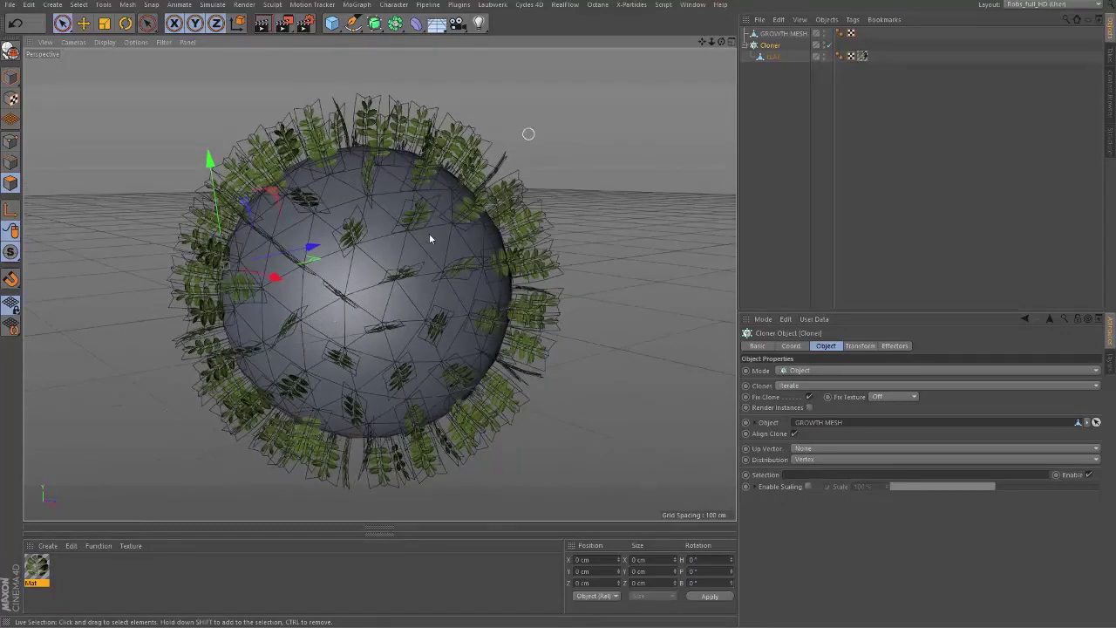
In Model mode, scale GROWTH MESH uniformly down to about 104 cm across
click(782, 33)
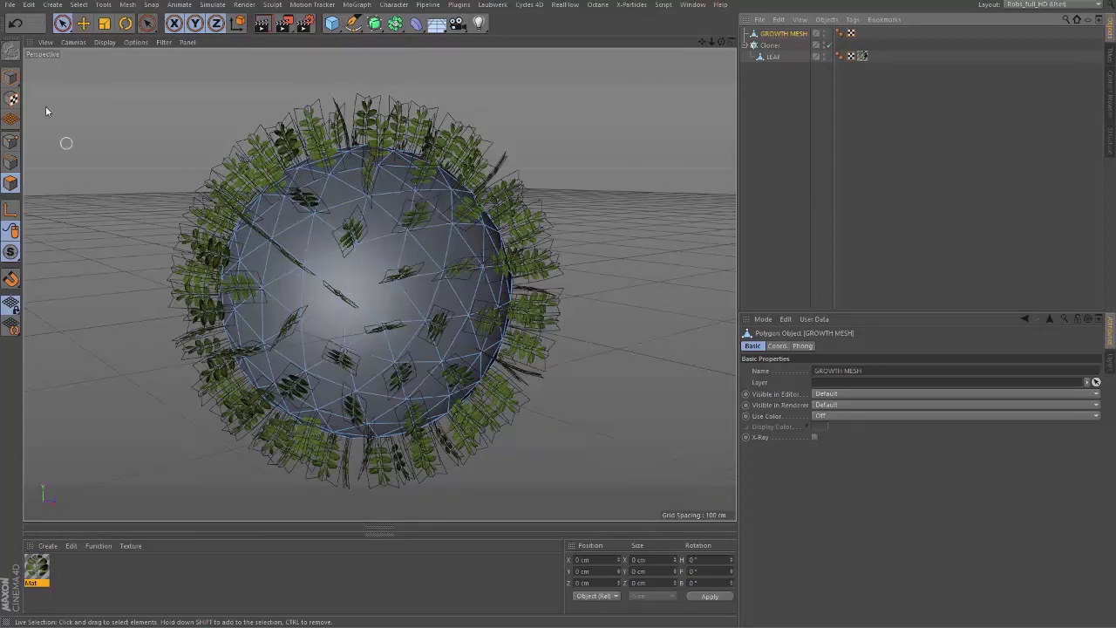
click(12, 78)
key(t)
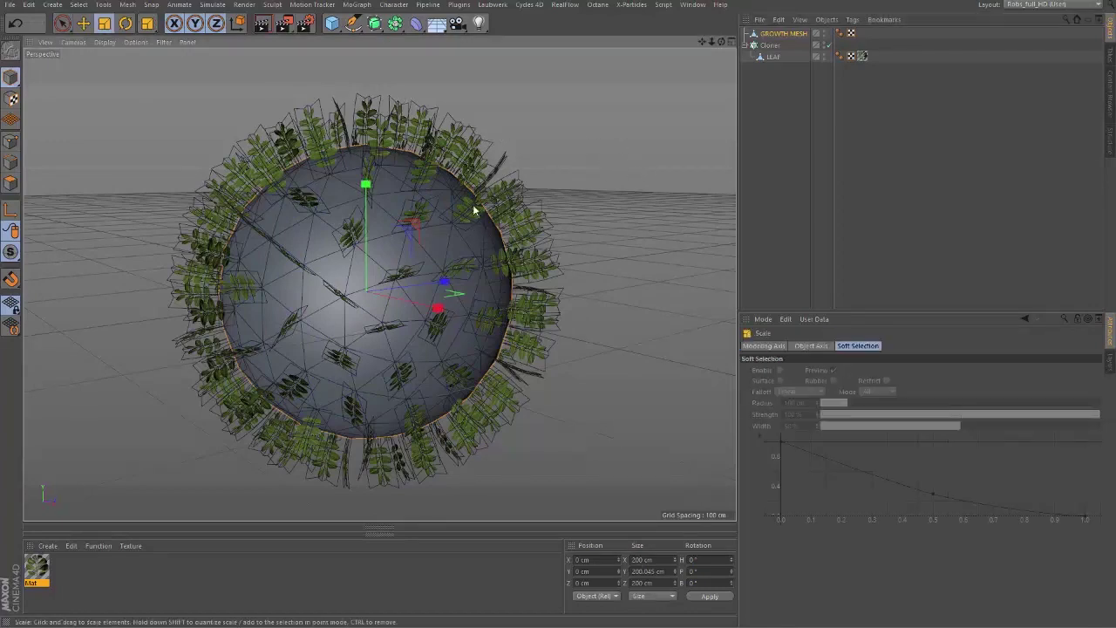
drag(659, 157, 486, 261)
scroll(354, 298, up, 4)
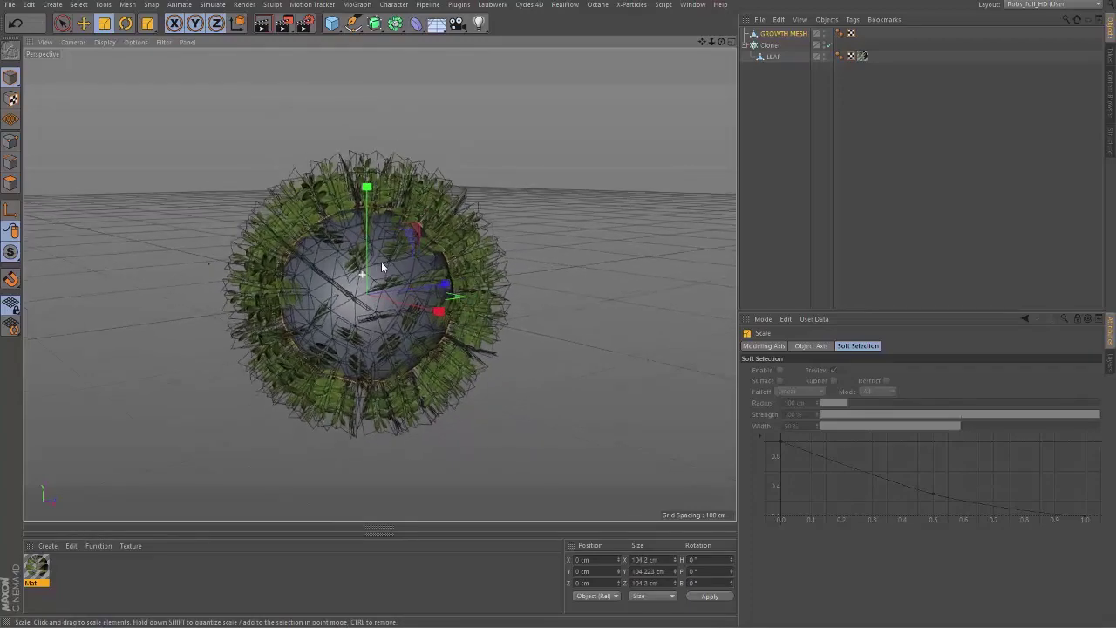
alt+drag(354, 298, 394, 286)
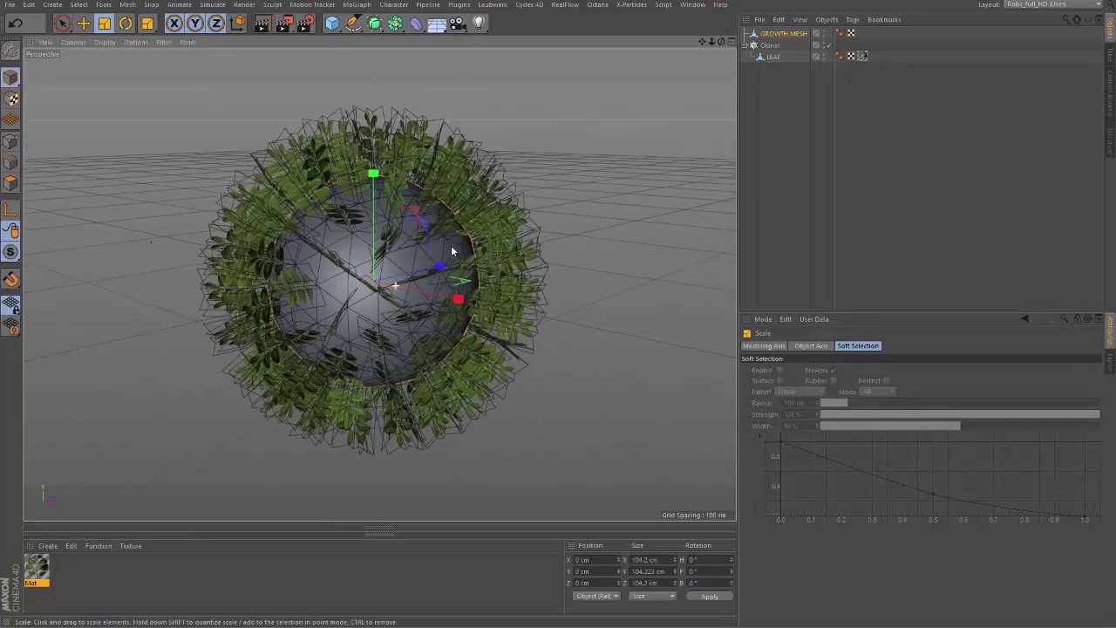
Set the Cloner's Up Vector to Y+ so the leaf clones share an upward orientation
click(770, 44)
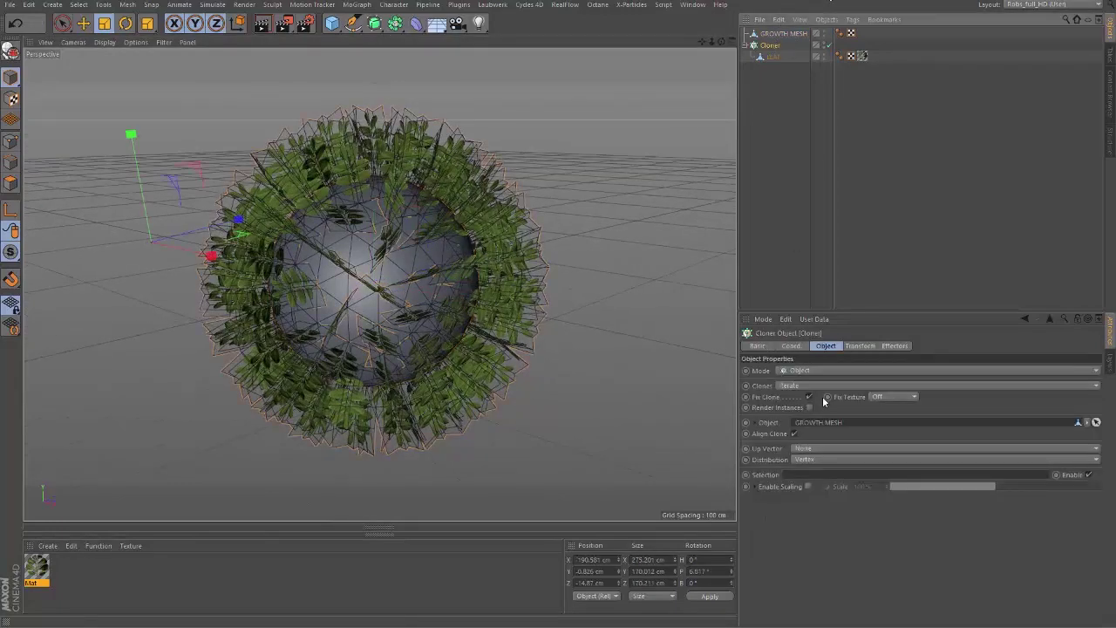
click(794, 434)
click(807, 450)
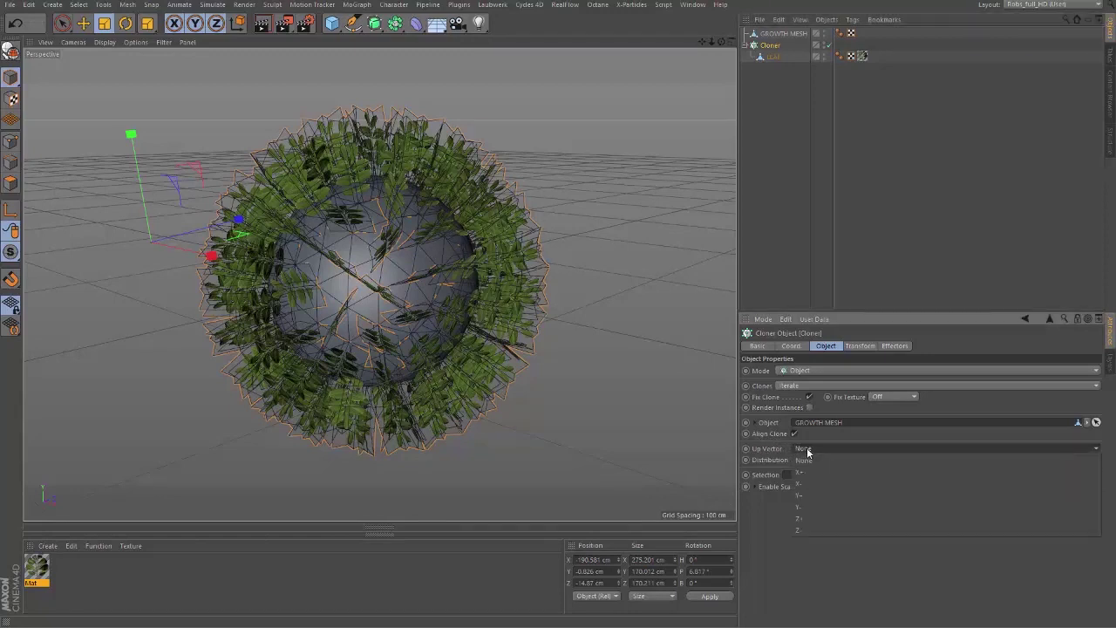
click(814, 495)
mouse_move(381, 322)
alt+mouse_down()
mouse_move(428, 330)
mouse_move(433, 383)
mouse_move(422, 406)
mouse_move(419, 314)
mouse_move(460, 320)
mouse_move(428, 328)
mouse_move(372, 286)
mouse_move(389, 316)
mouse_move(367, 299)
alt+mouse_up()
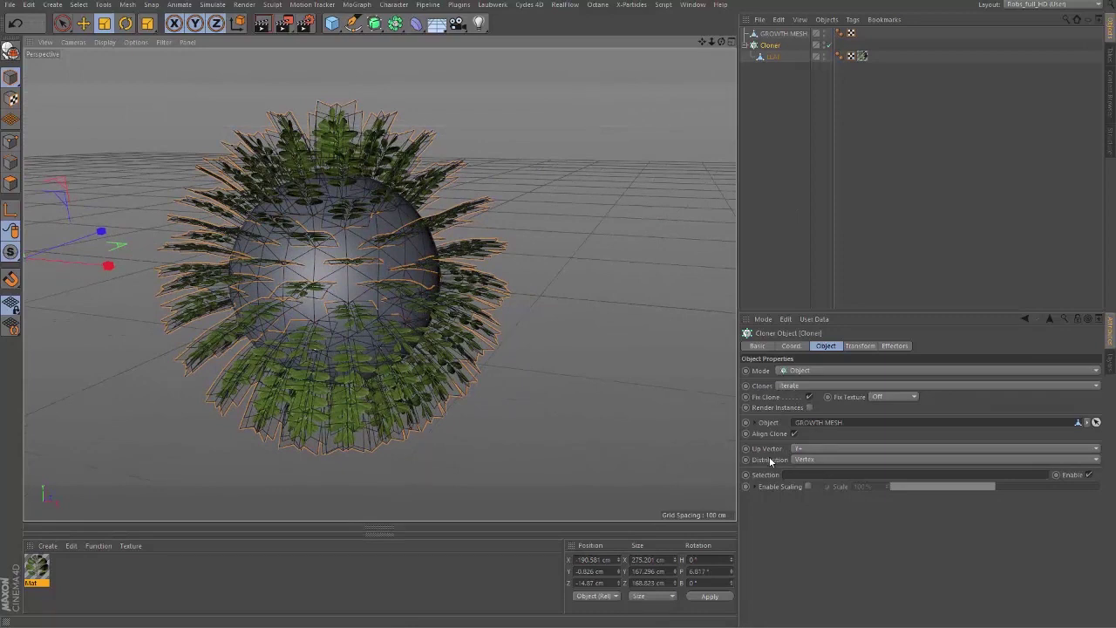
Try the Volume distribution for the Cloner and hide GROWTH MESH so only the leaf clones show
click(809, 460)
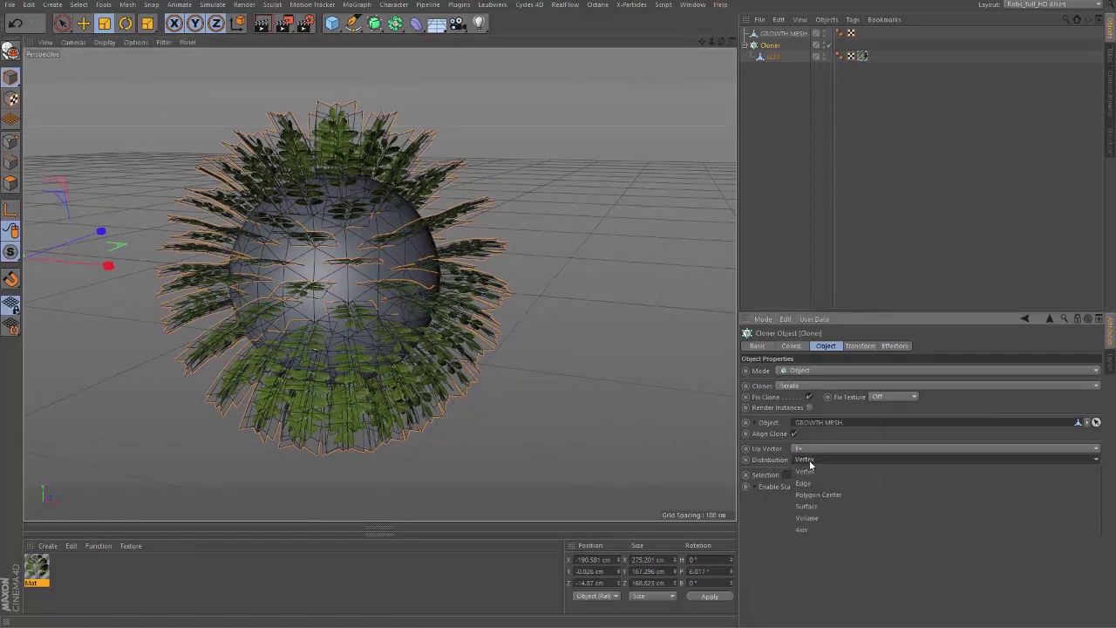
click(809, 518)
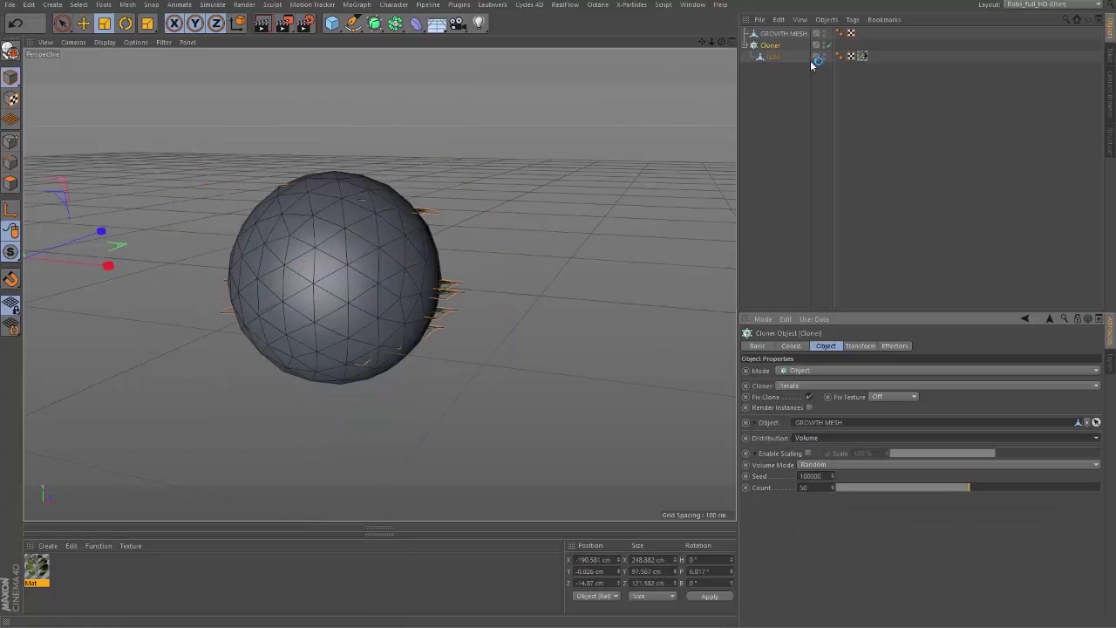
click(827, 32)
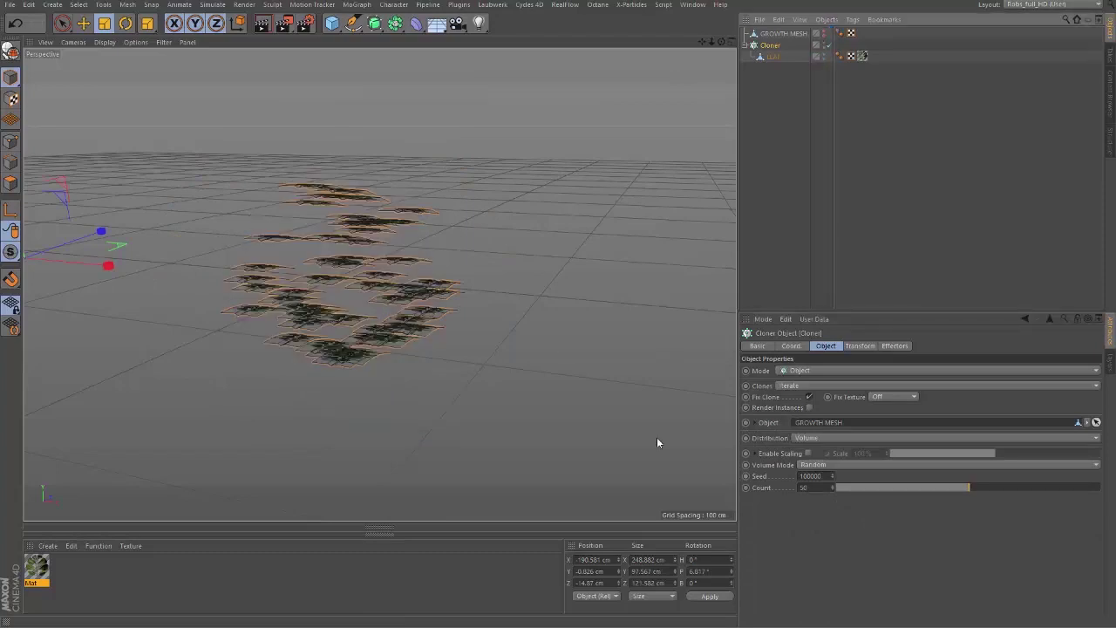
alt+drag(361, 294, 321, 321)
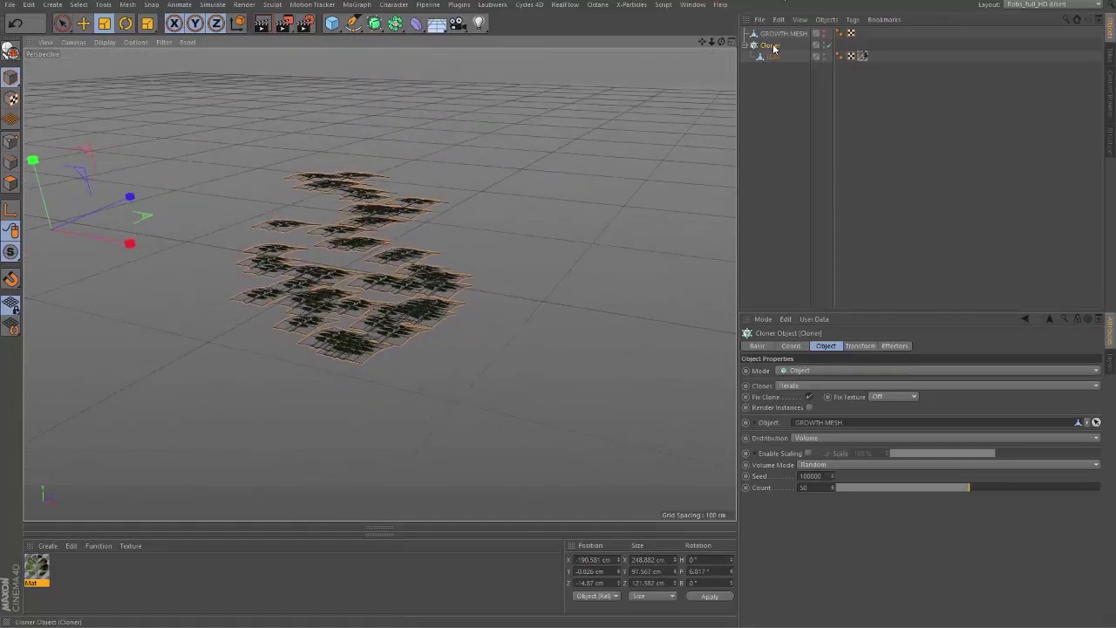
click(818, 466)
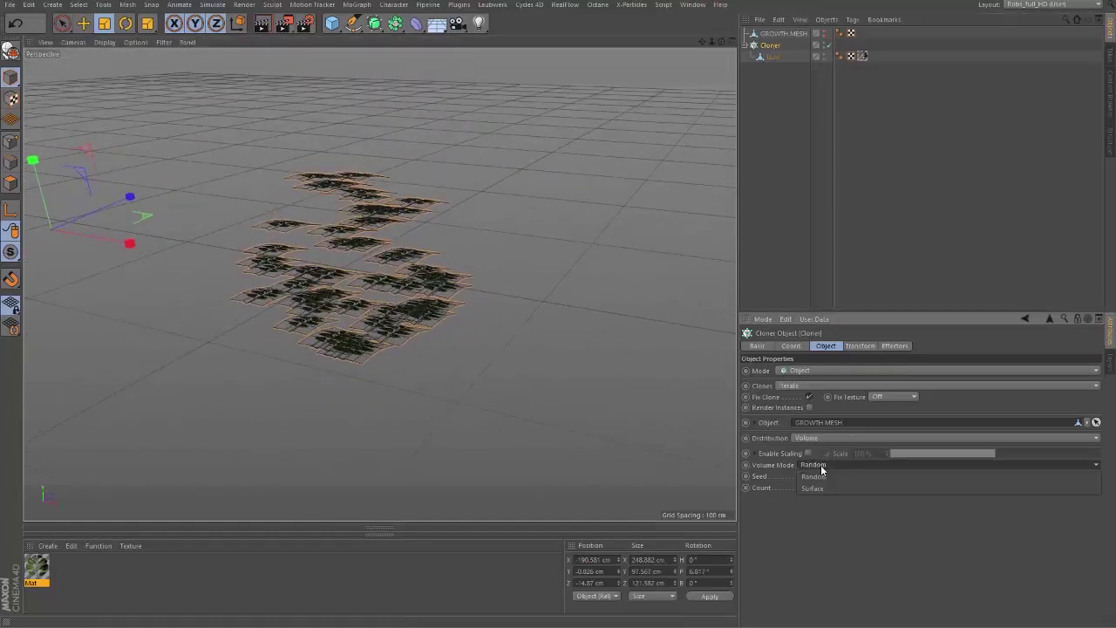
click(816, 476)
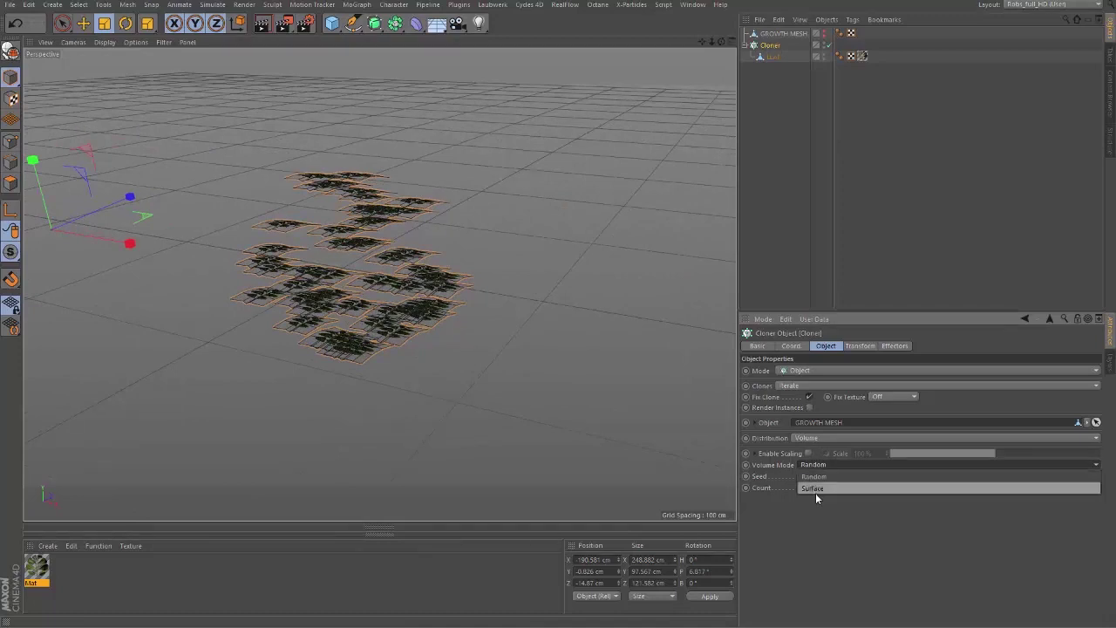
Distribute the leaf clones over the surface of GROWTH MESH with a count of 500
click(813, 437)
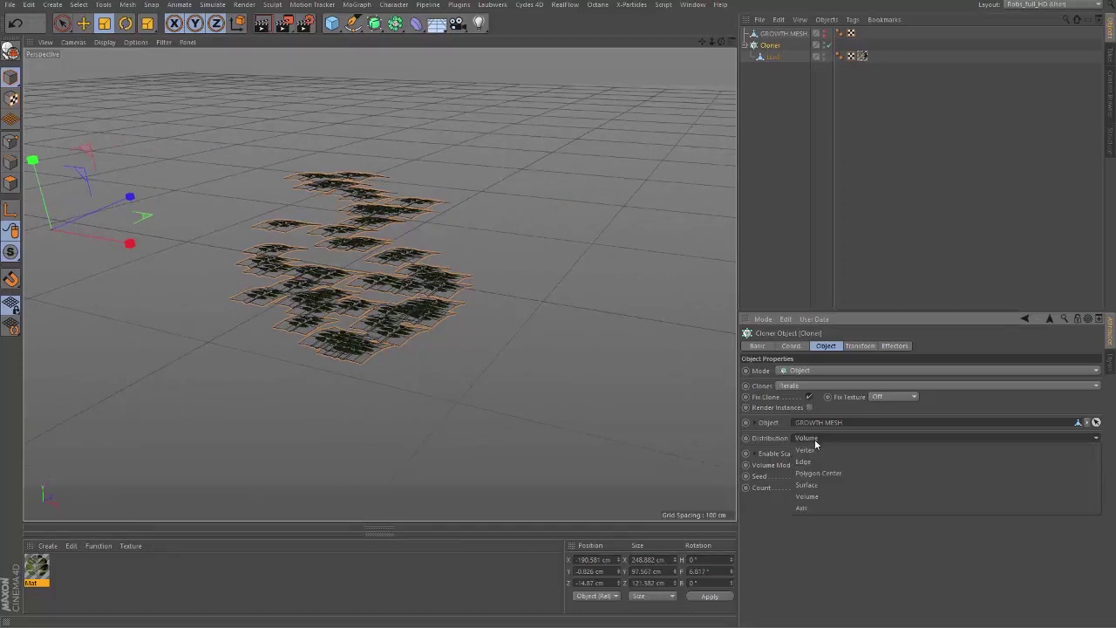
click(820, 486)
alt+drag(385, 275, 443, 176)
alt+drag(347, 311, 558, 245)
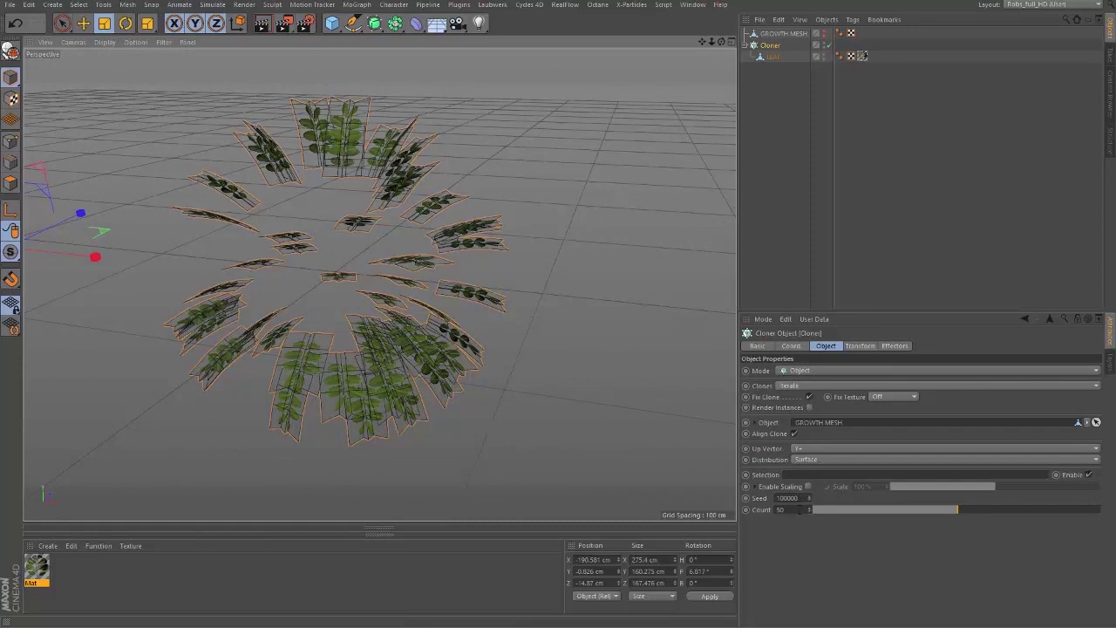
click(792, 511)
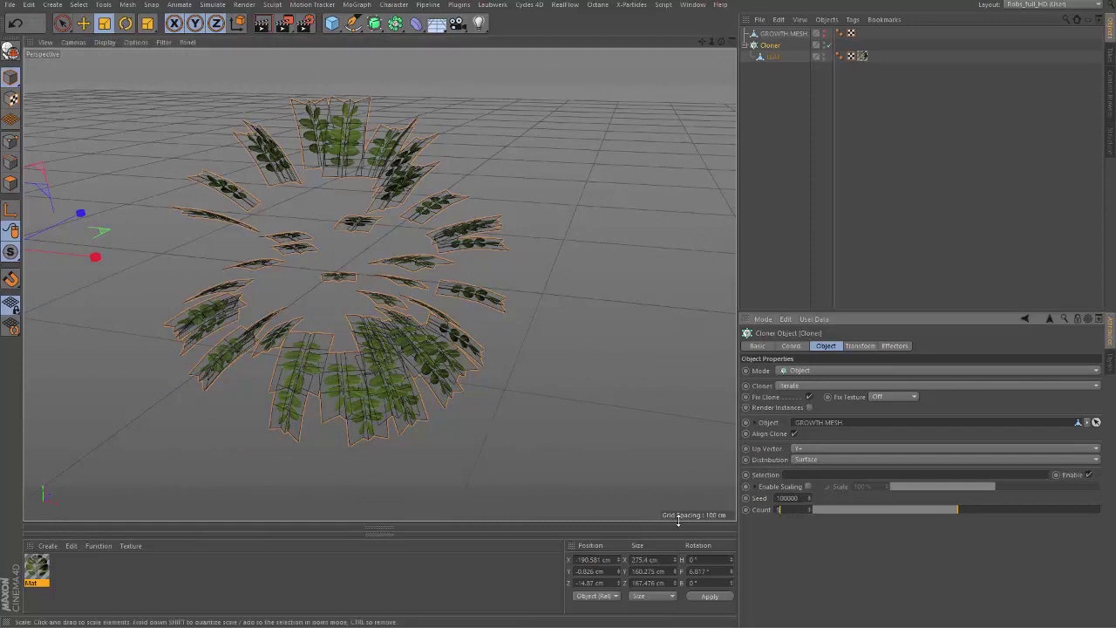
text(500)
key(Return)
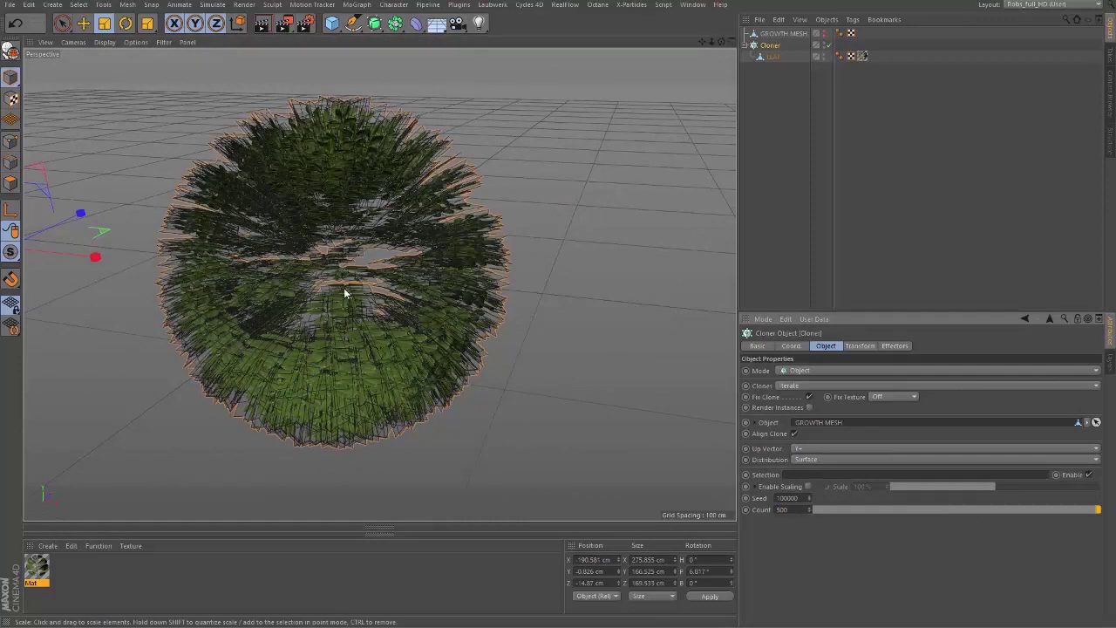
mouse_move(397, 300)
alt+mouse_down()
mouse_move(375, 262)
mouse_move(421, 229)
mouse_move(418, 193)
mouse_move(422, 304)
mouse_move(392, 306)
mouse_move(384, 284)
mouse_move(373, 307)
mouse_move(373, 288)
mouse_move(376, 310)
mouse_move(401, 301)
alt+mouse_up()
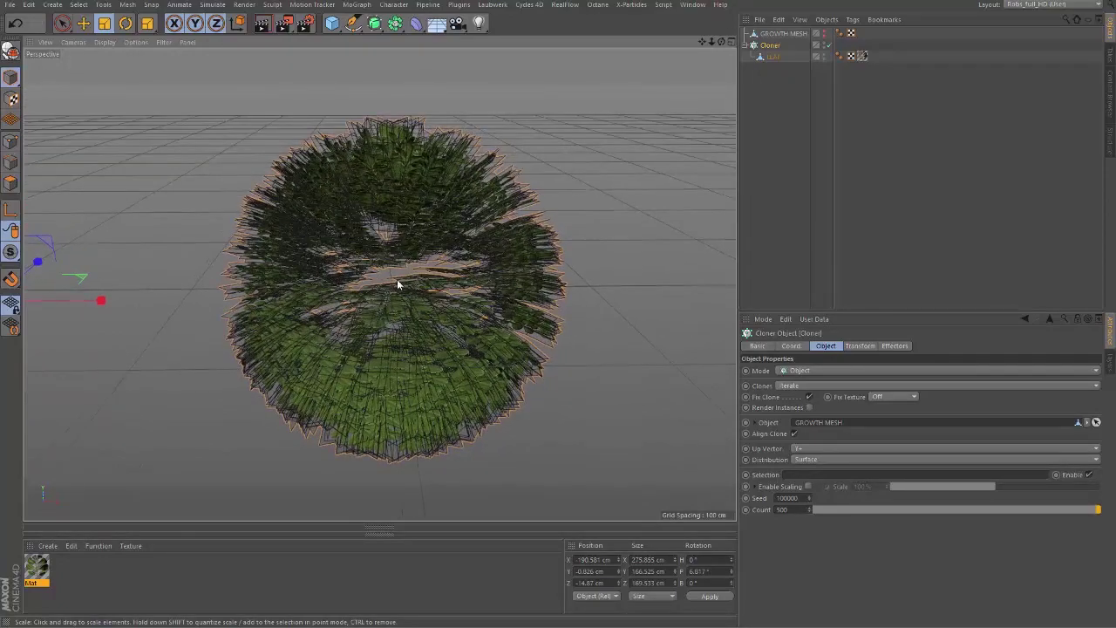
alt+drag(415, 263, 364, 308)
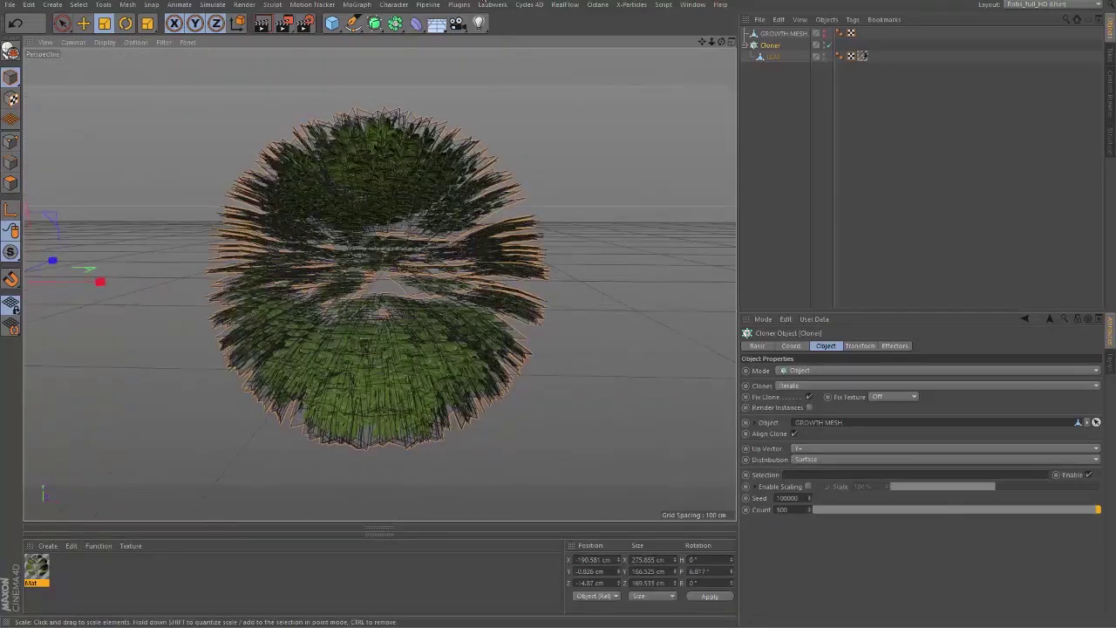
Add a MoGraph Random effector to the Cloner
click(356, 5)
mouse_move(367, 24)
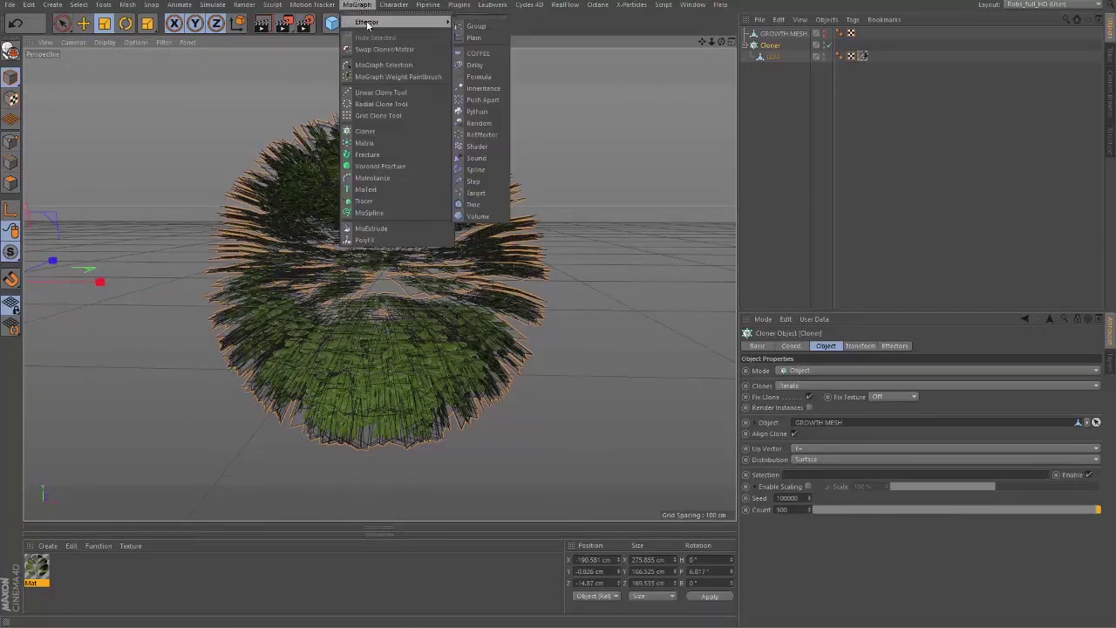
click(495, 125)
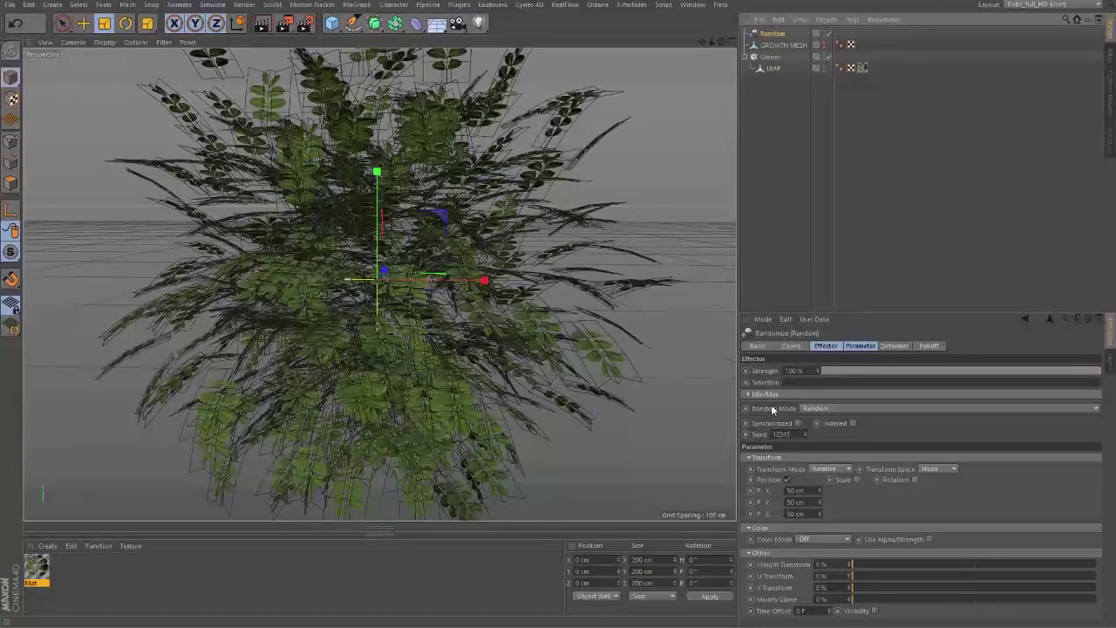
Try the Random effector's Noise mode with different noise scales, and return it to Random mode
click(825, 409)
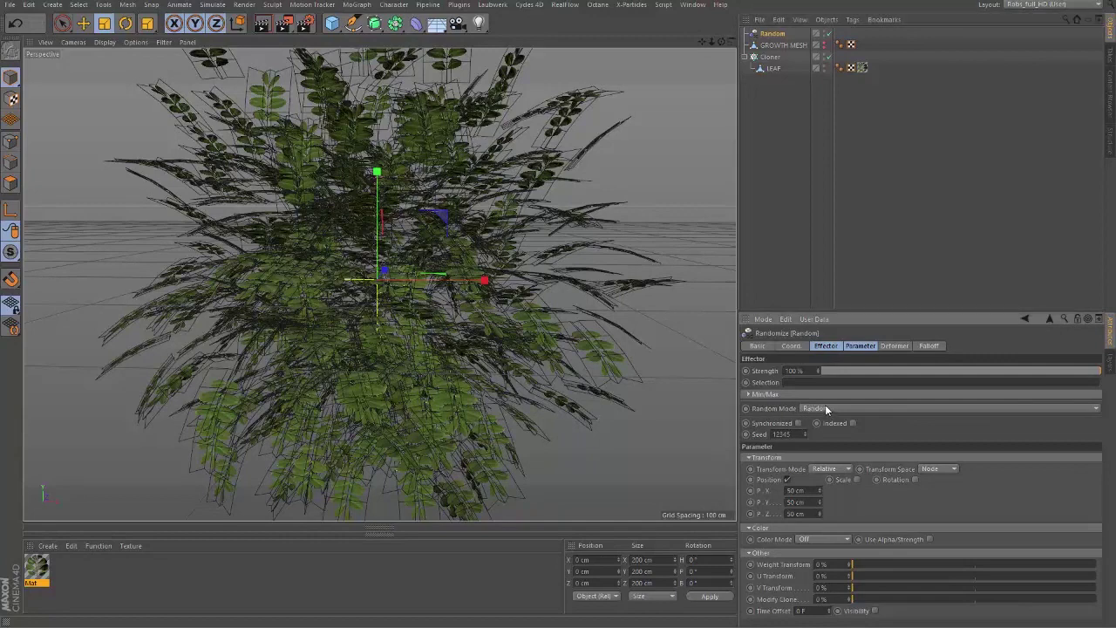
click(829, 443)
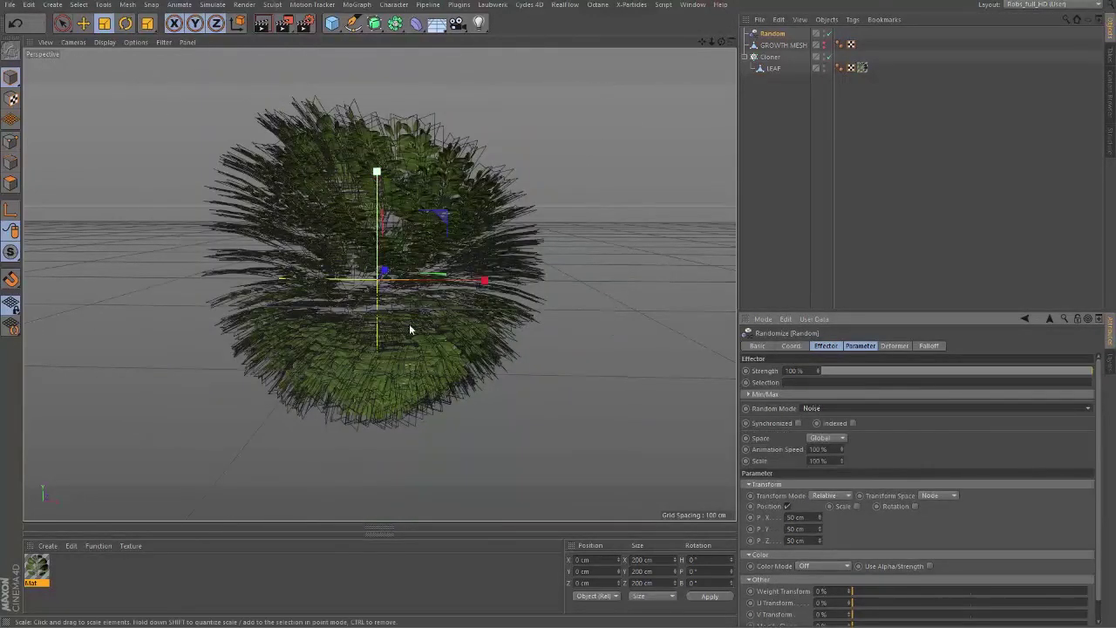
alt+drag(401, 291, 352, 204)
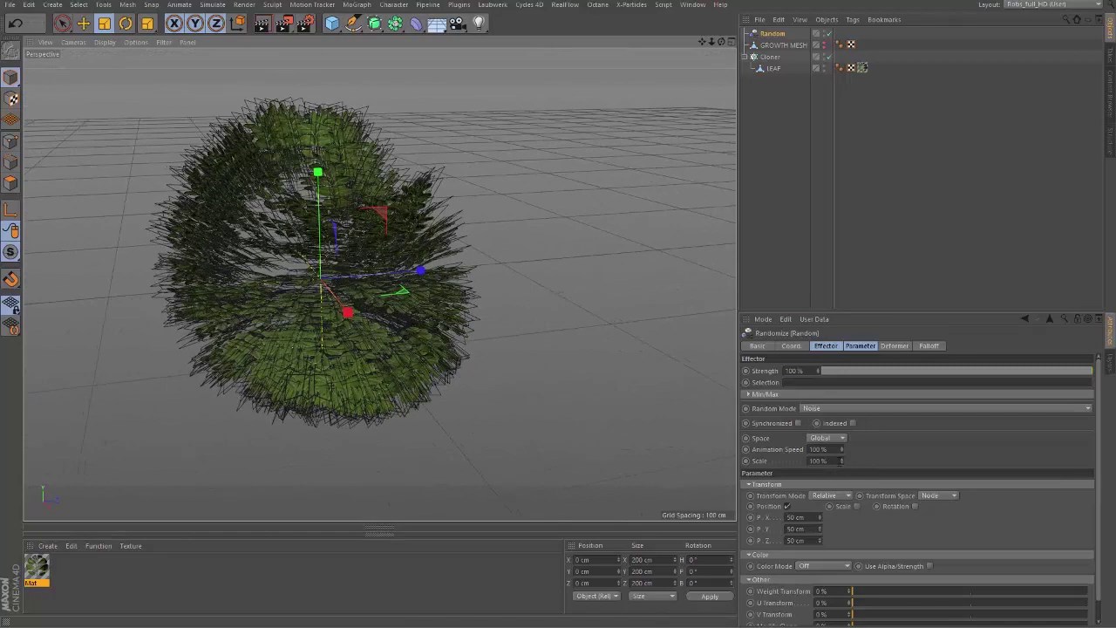
drag(842, 461, 853, 513)
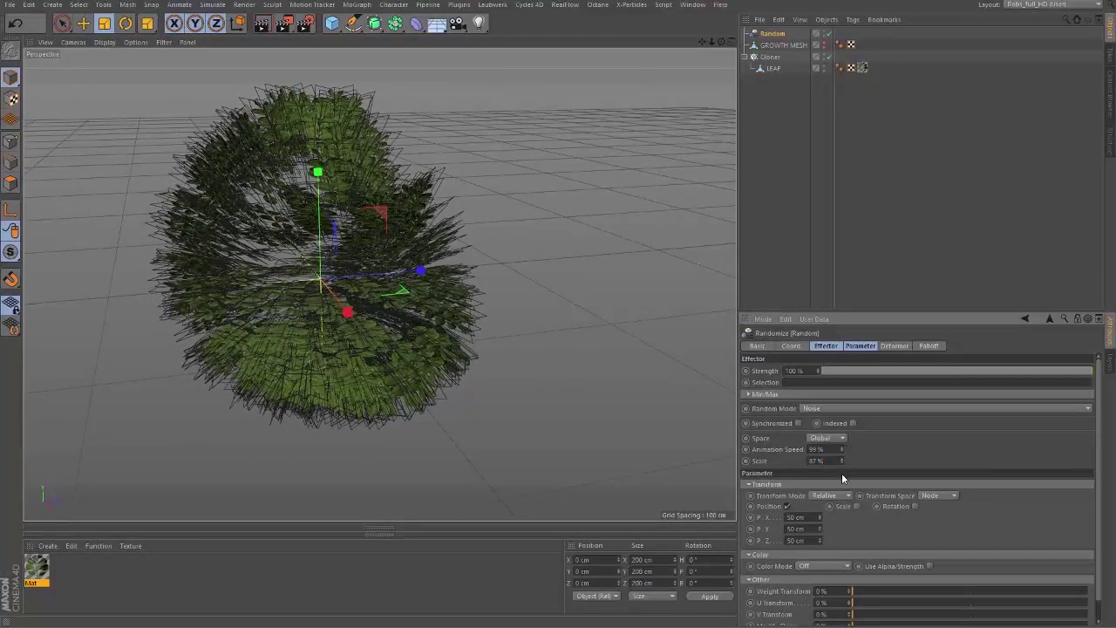
drag(842, 465, 837, 444)
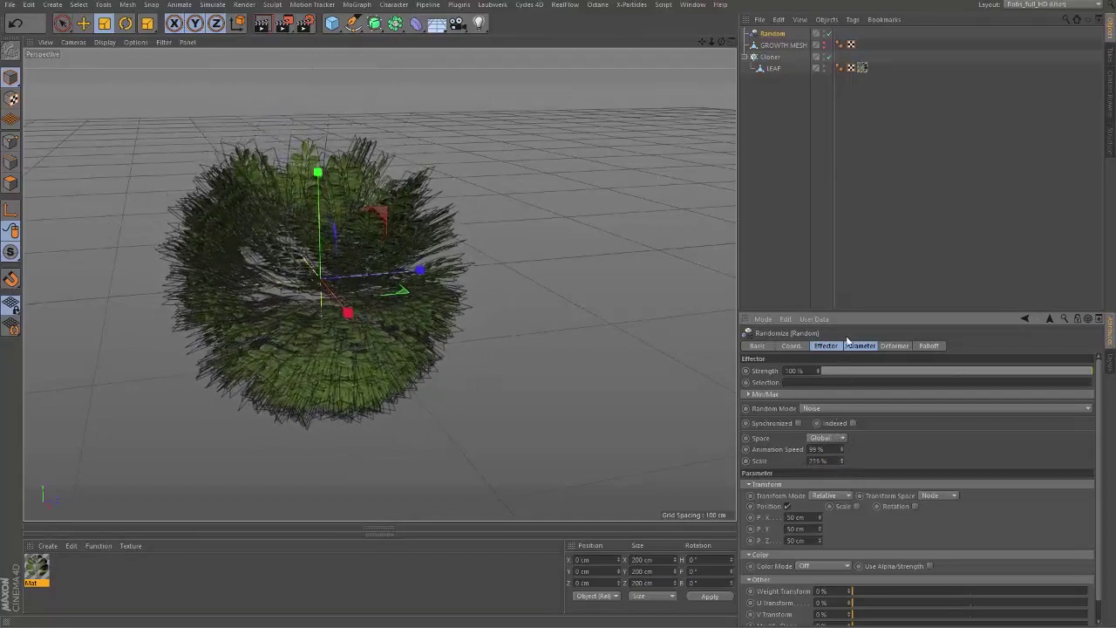
alt+drag(316, 294, 385, 307)
alt+middle_drag(305, 283, 449, 276)
click(834, 408)
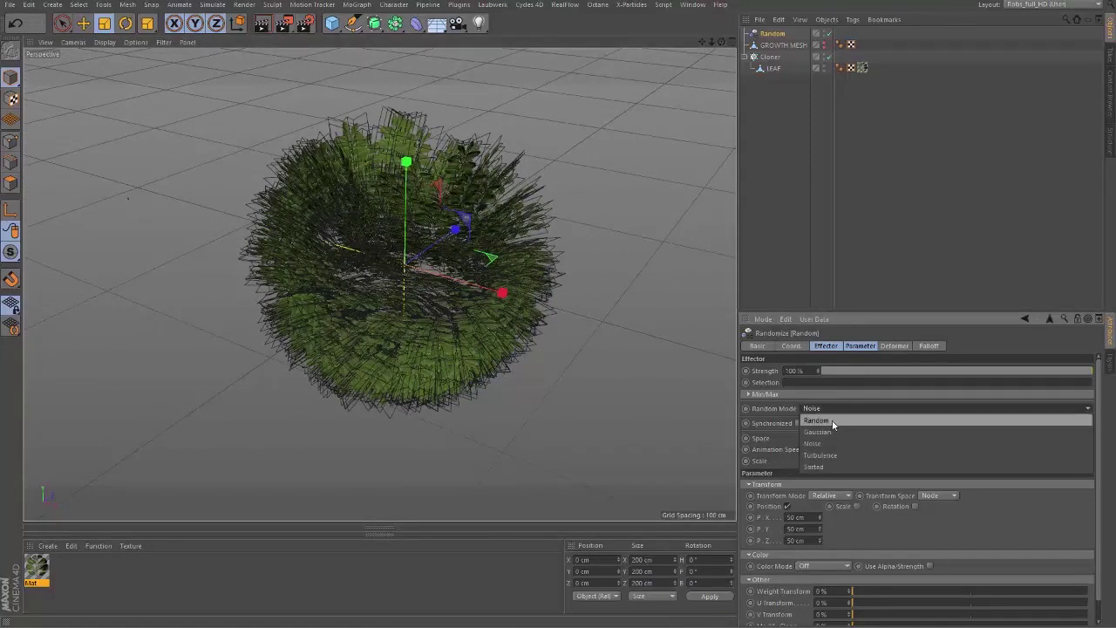
click(837, 420)
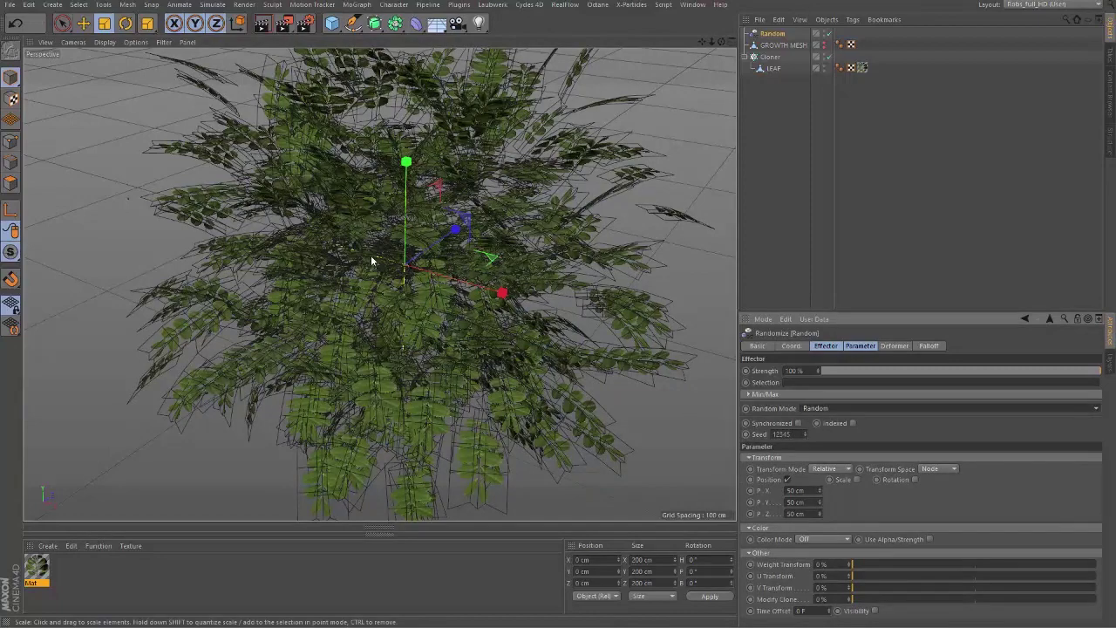
Set the Random effector's position variation to 20 cm on X, Y and Z
alt+drag(372, 256, 448, 285)
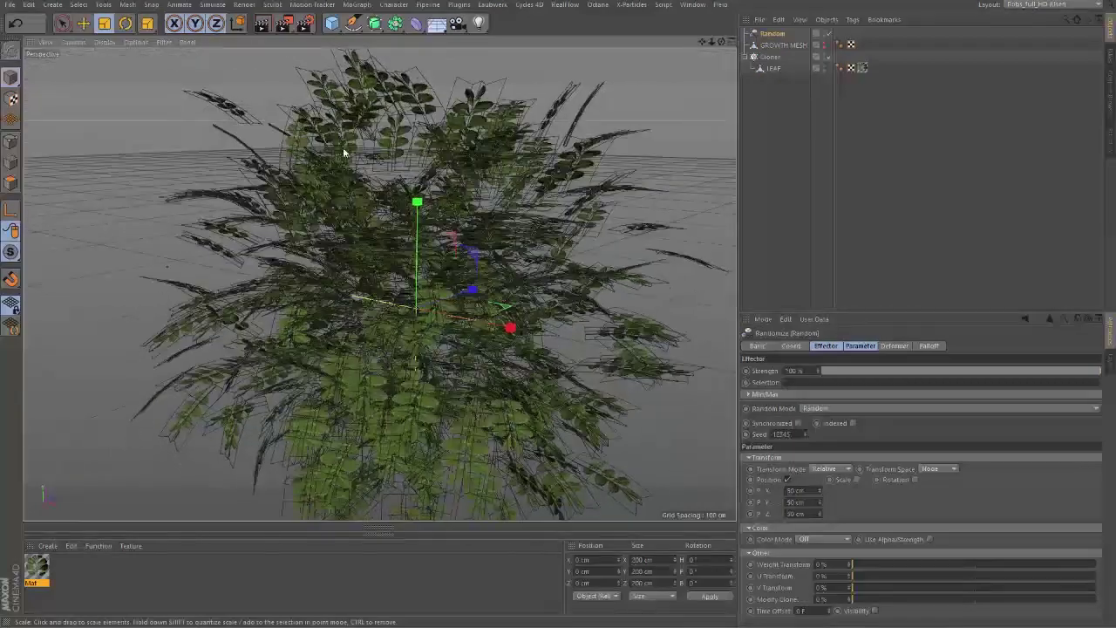
click(812, 491)
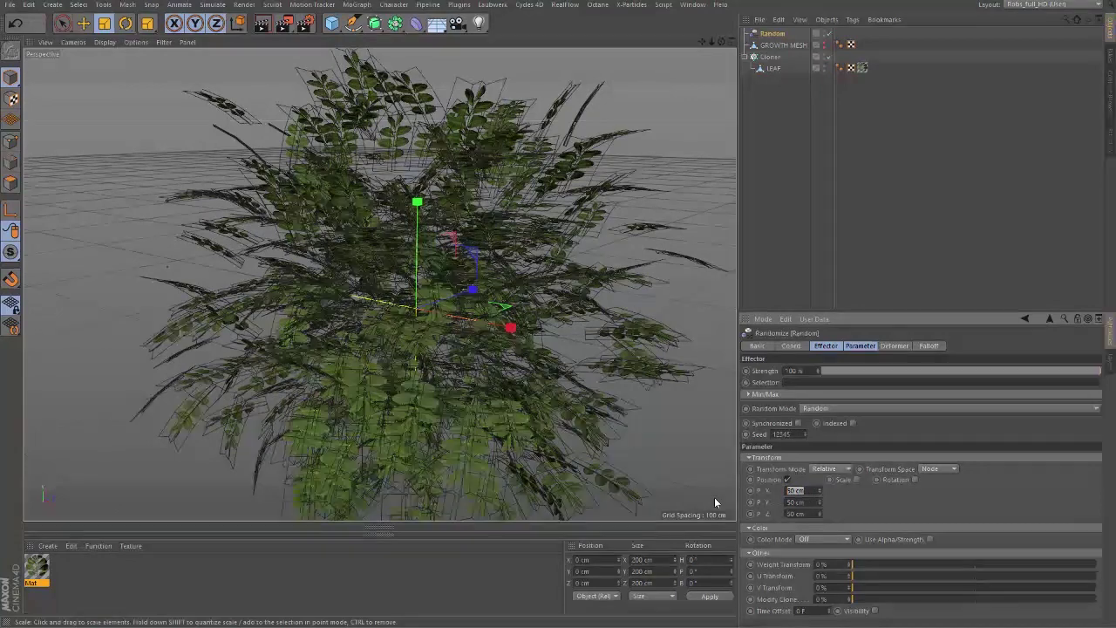
text(20)
key(Tab)
text(30)
key(Tab)
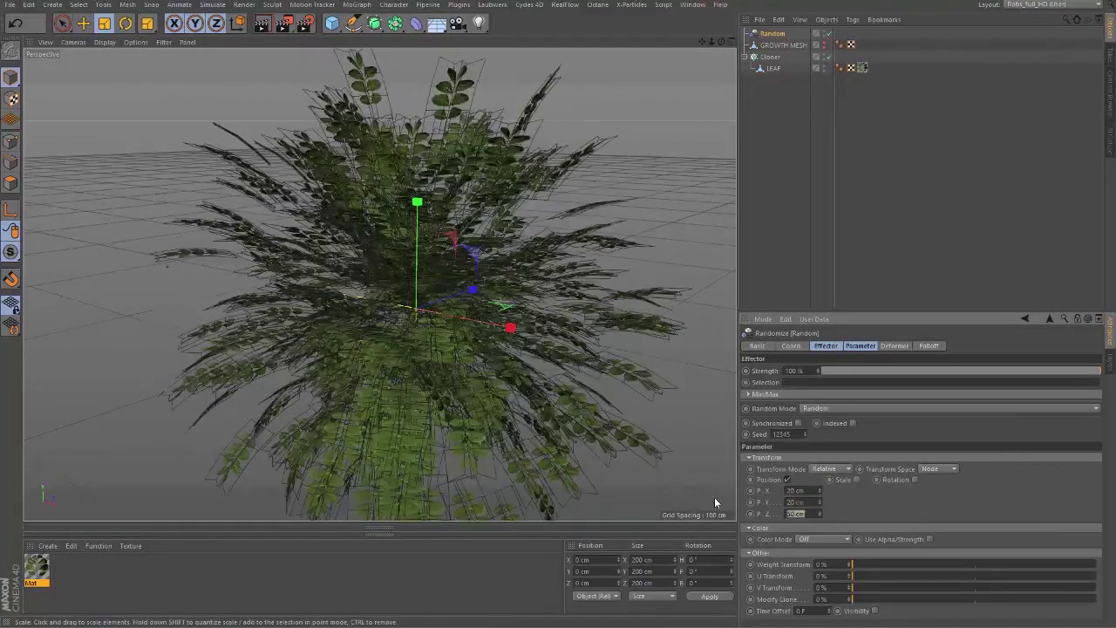
text(20)
key(Return)
alt+drag(443, 325, 488, 286)
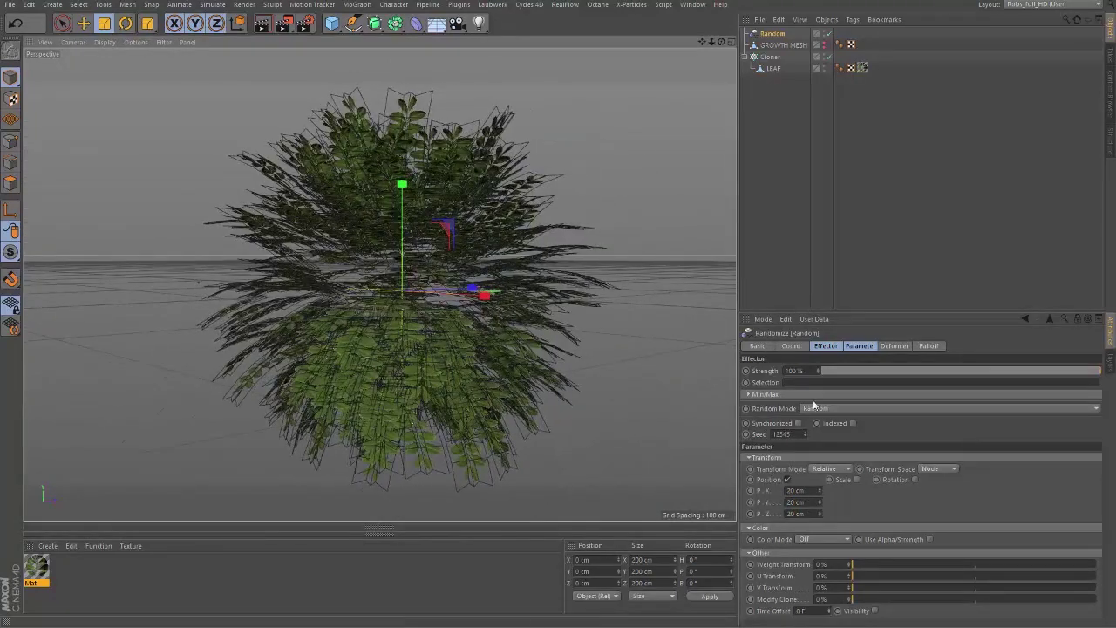
Enable uniform scale variation on the Random effector with a value of 0.25
click(858, 479)
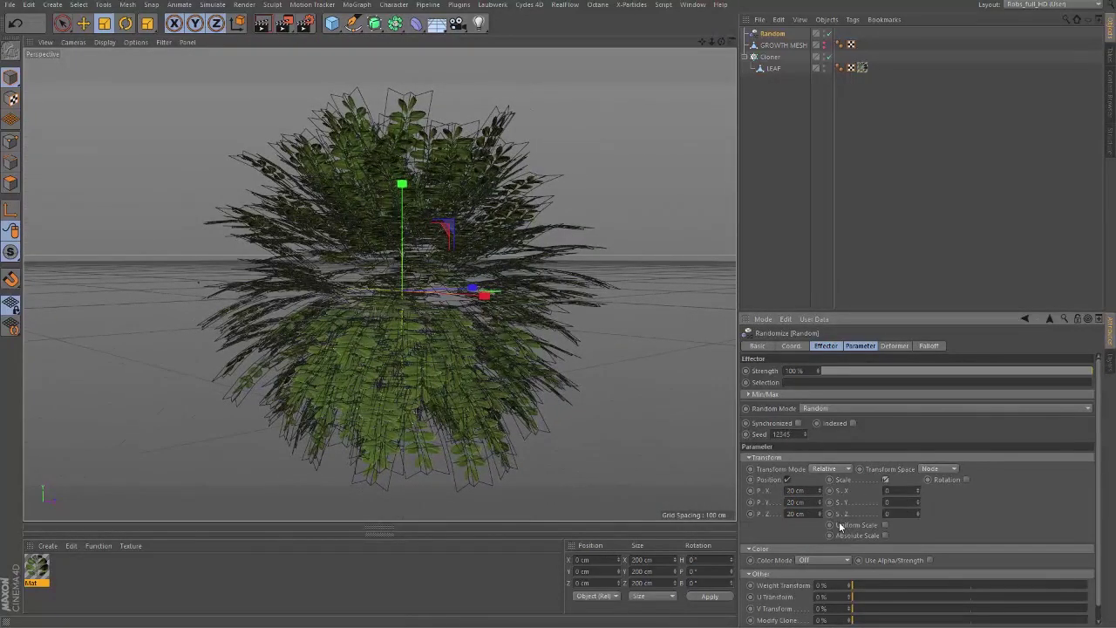
click(886, 526)
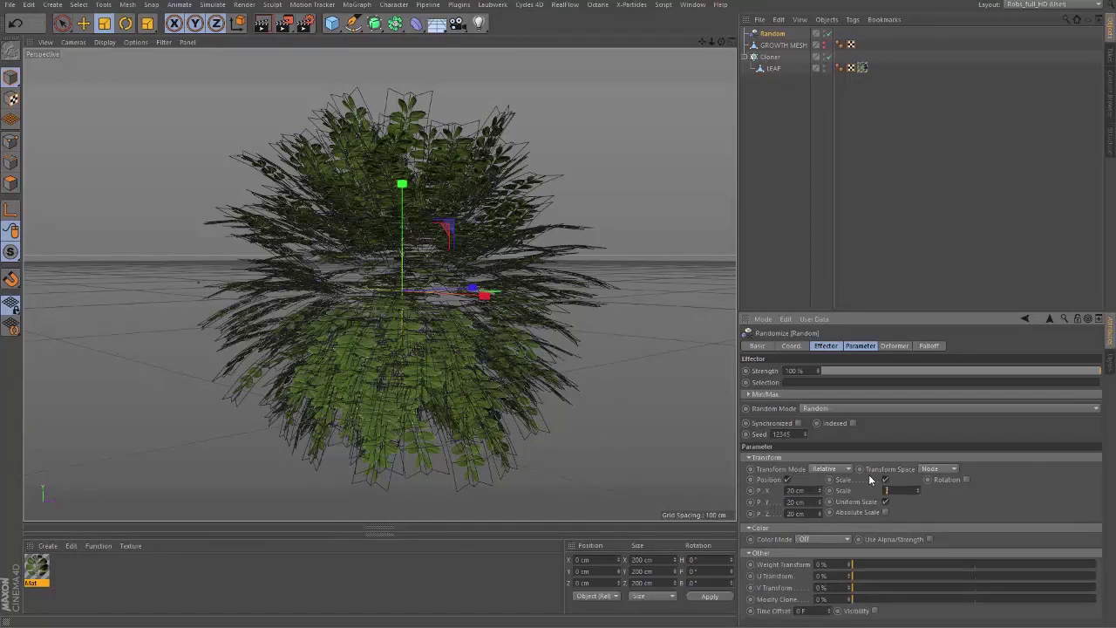
key(Return)
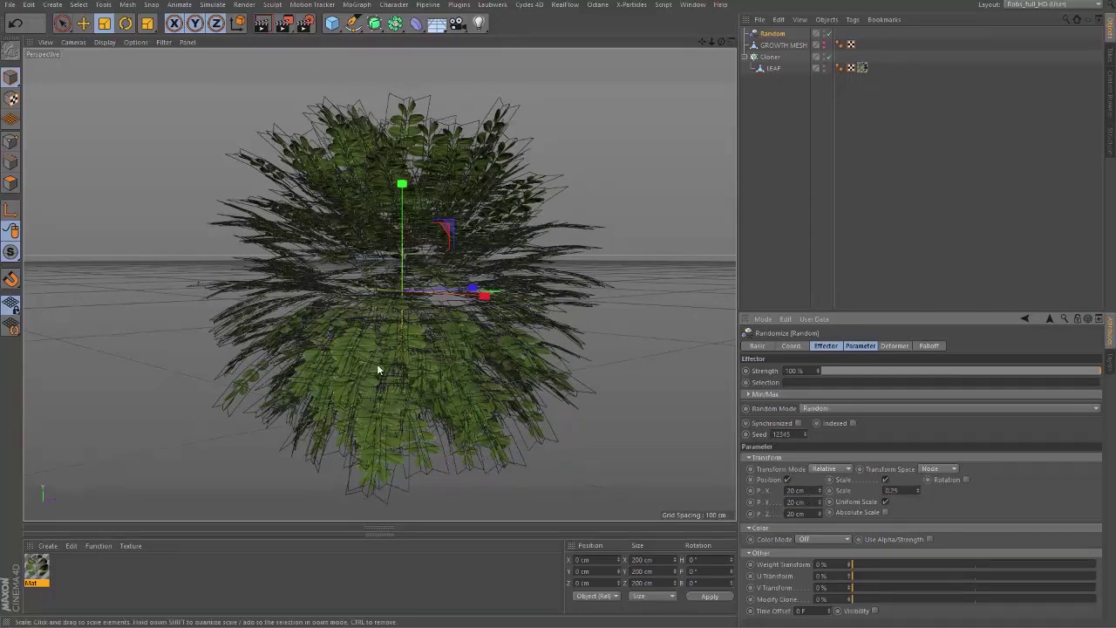
alt+drag(377, 364, 429, 333)
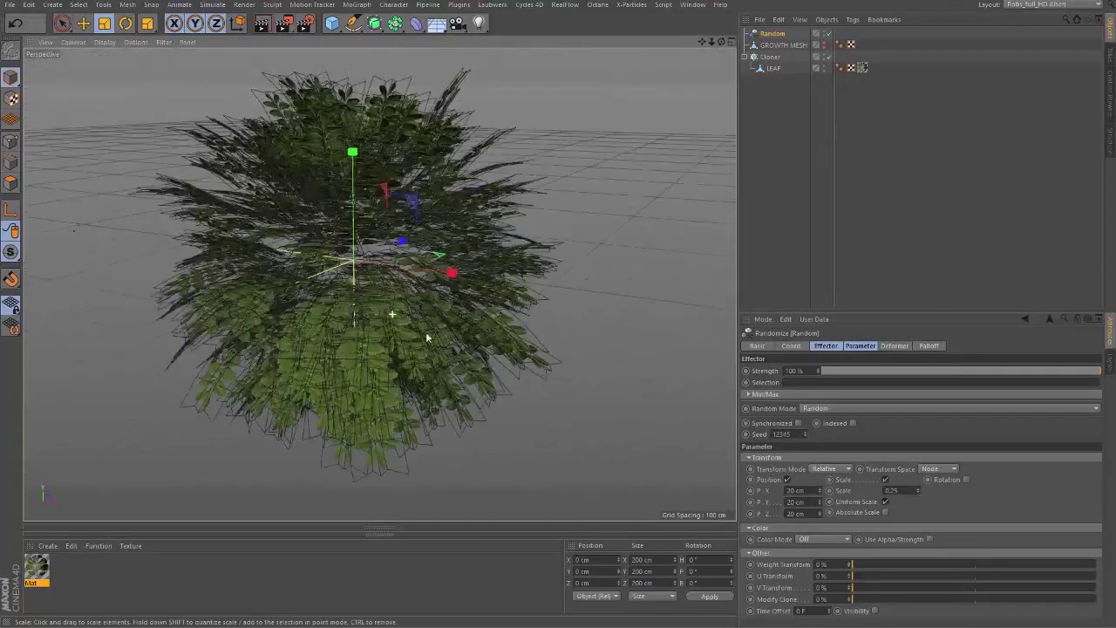
Enable rotation variation on the Random effector and set heading, pitch and bank to 15° each
click(966, 480)
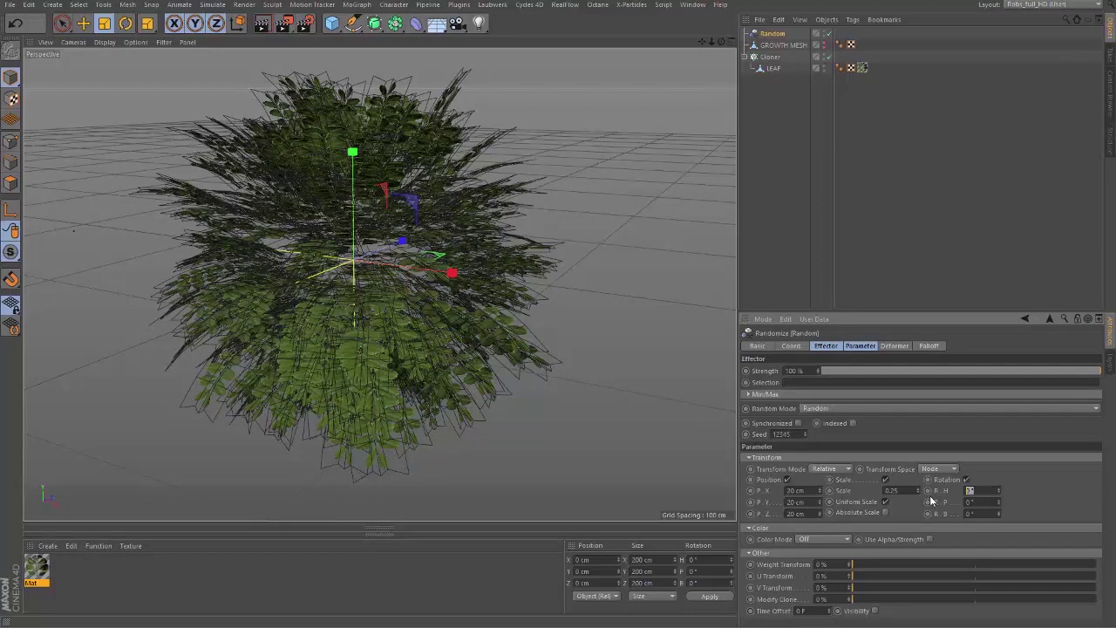
key(Tab)
text(15)
key(Tab)
text(15)
key(Tab)
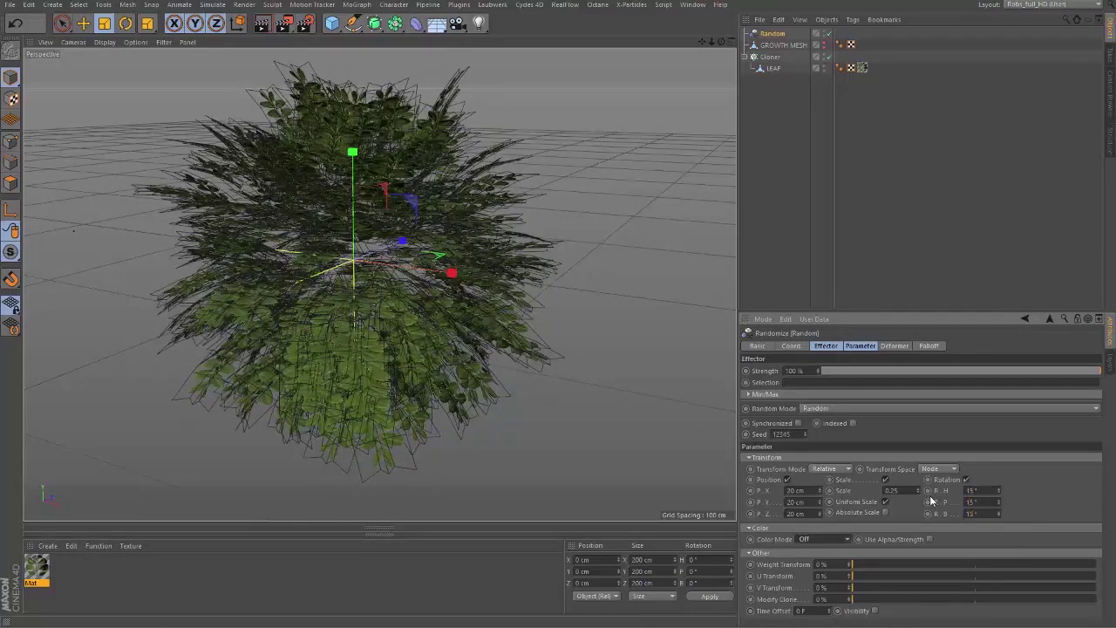
Inspect the randomized leaf clones up close and from several angles
alt+drag(374, 299, 405, 284)
alt+middle_drag(406, 283, 390, 246)
alt+right_drag(390, 247, 454, 223)
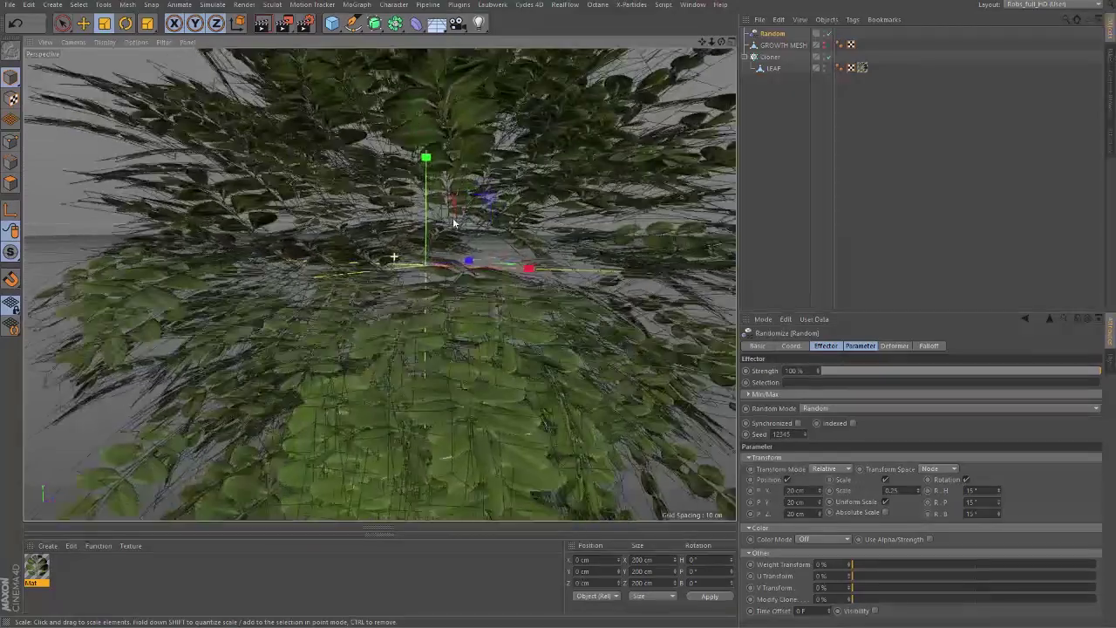
alt+drag(407, 253, 430, 265)
alt+right_drag(429, 268, 379, 304)
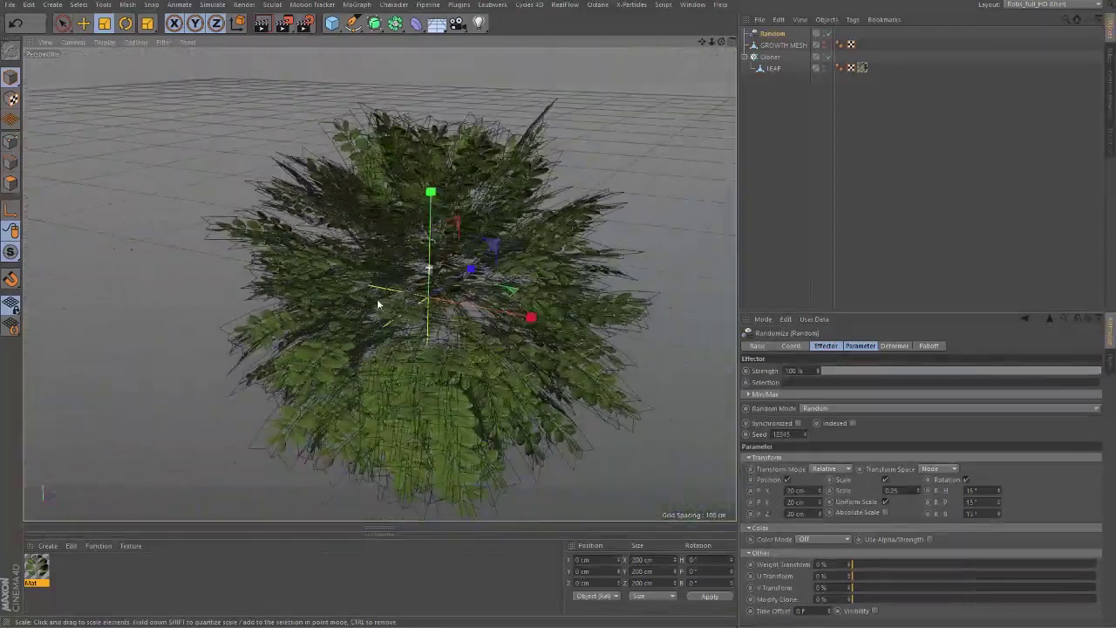
alt+drag(434, 288, 403, 285)
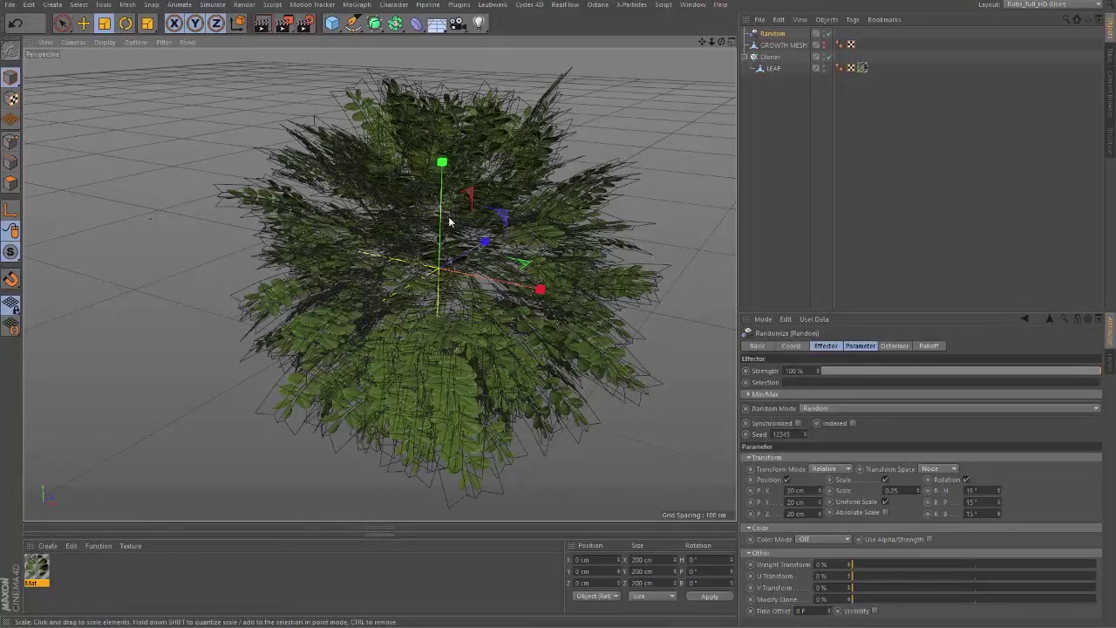
alt+drag(456, 268, 474, 241)
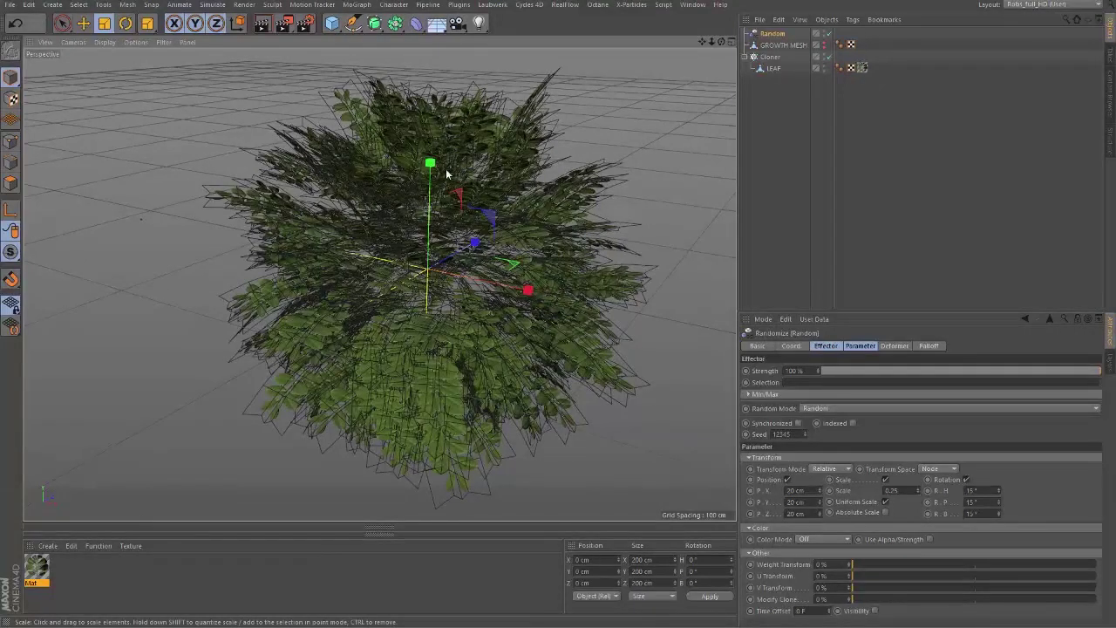
Add a cube primitive and scale it uniformly to about 101.8 cm inside the leaf clones
alt+drag(392, 238, 419, 292)
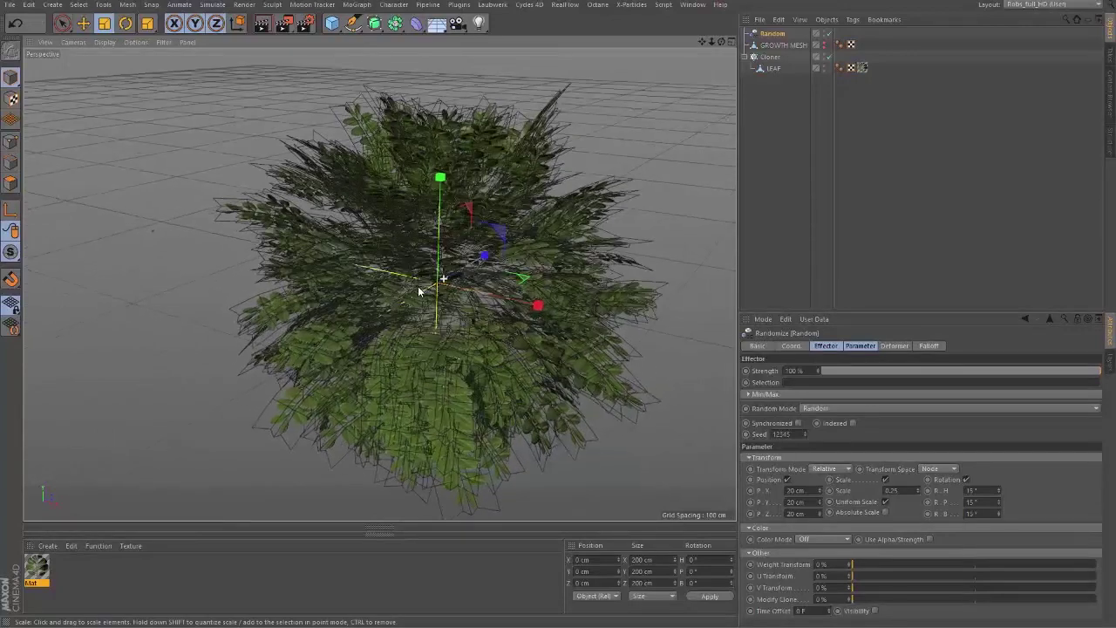
click(332, 24)
key(t)
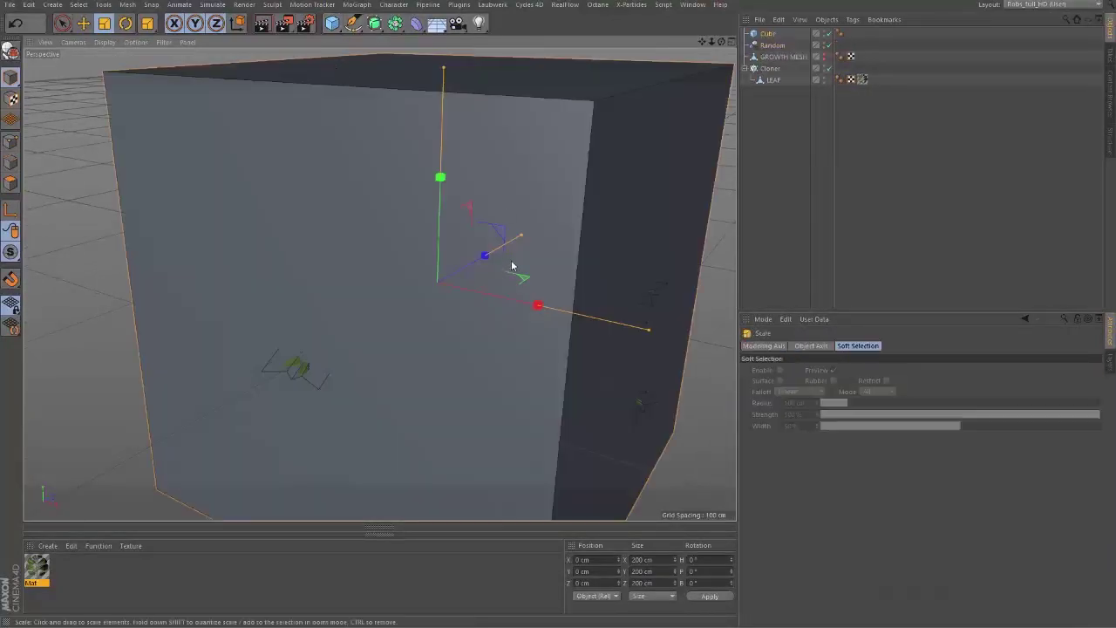
drag(624, 283, 432, 346)
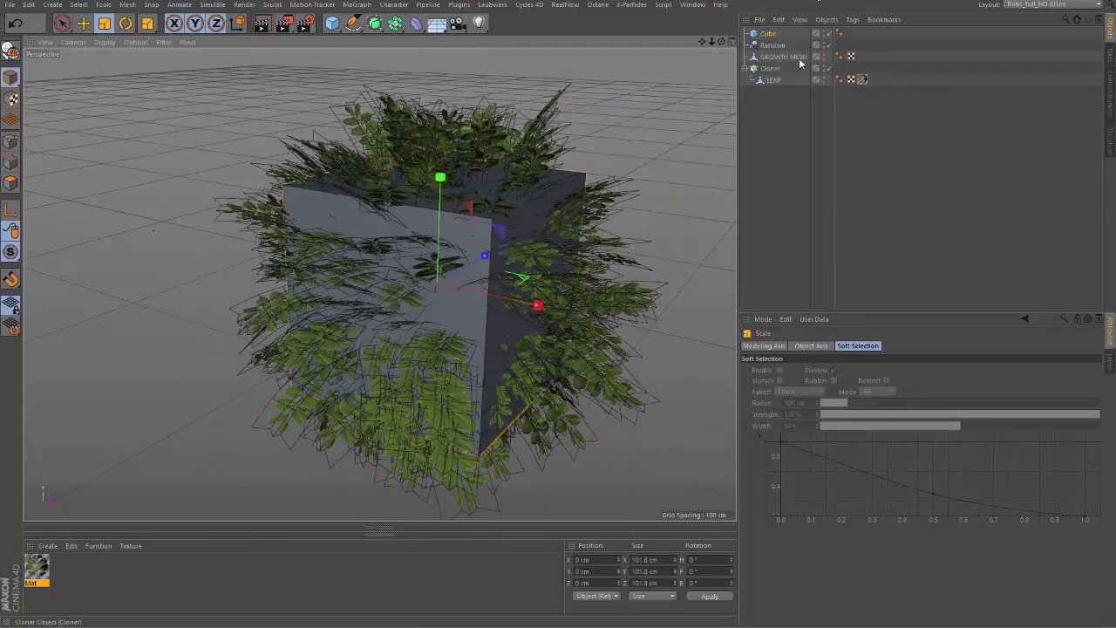
Assign the cube as the Cloner's distribution object and hide the cube in the viewport
click(772, 69)
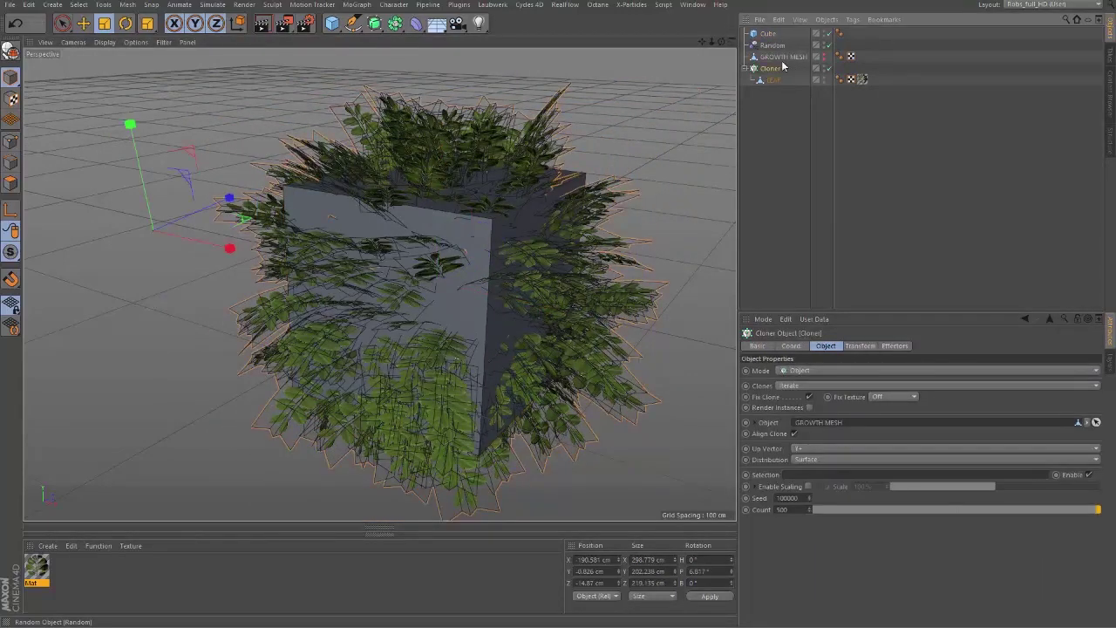
click(808, 397)
drag(859, 409, 860, 422)
alt+double_click(824, 35)
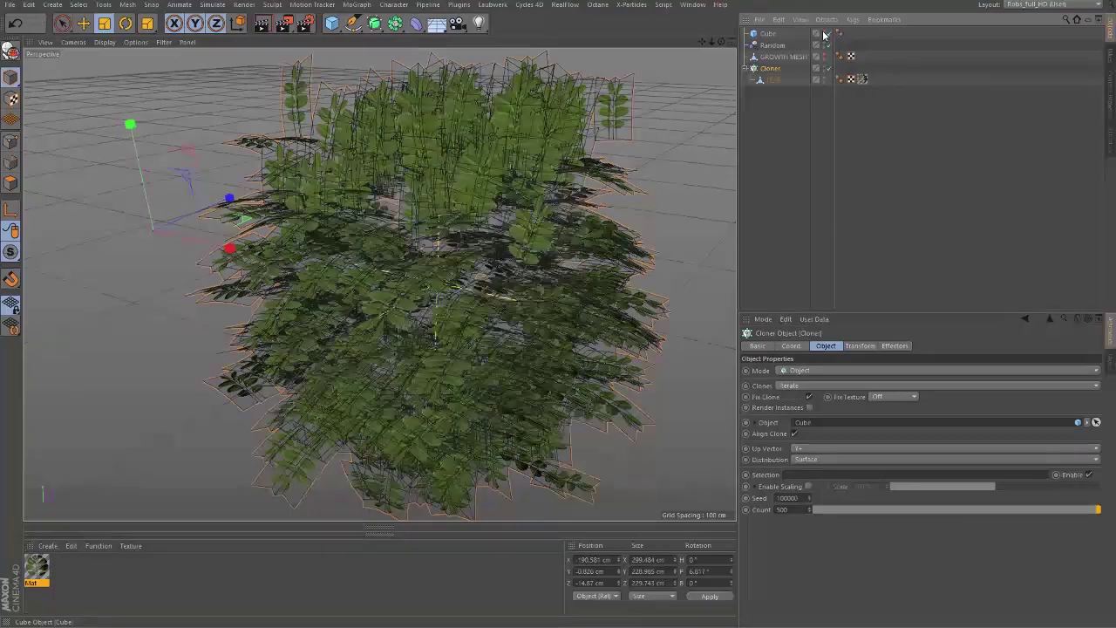
alt+drag(415, 329, 430, 307)
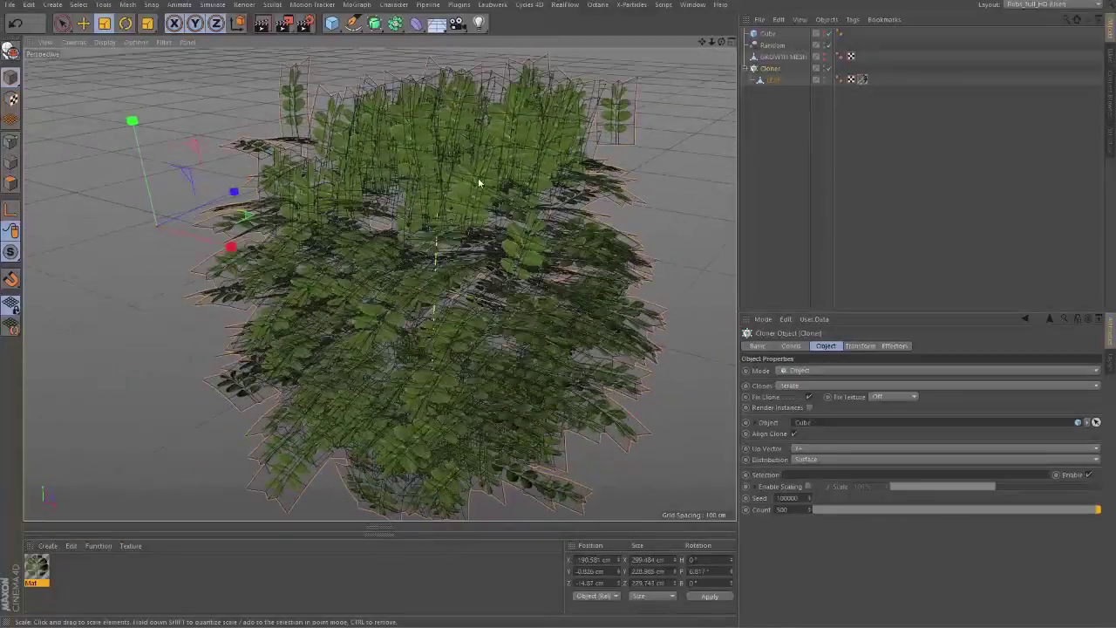
alt+drag(448, 232, 440, 262)
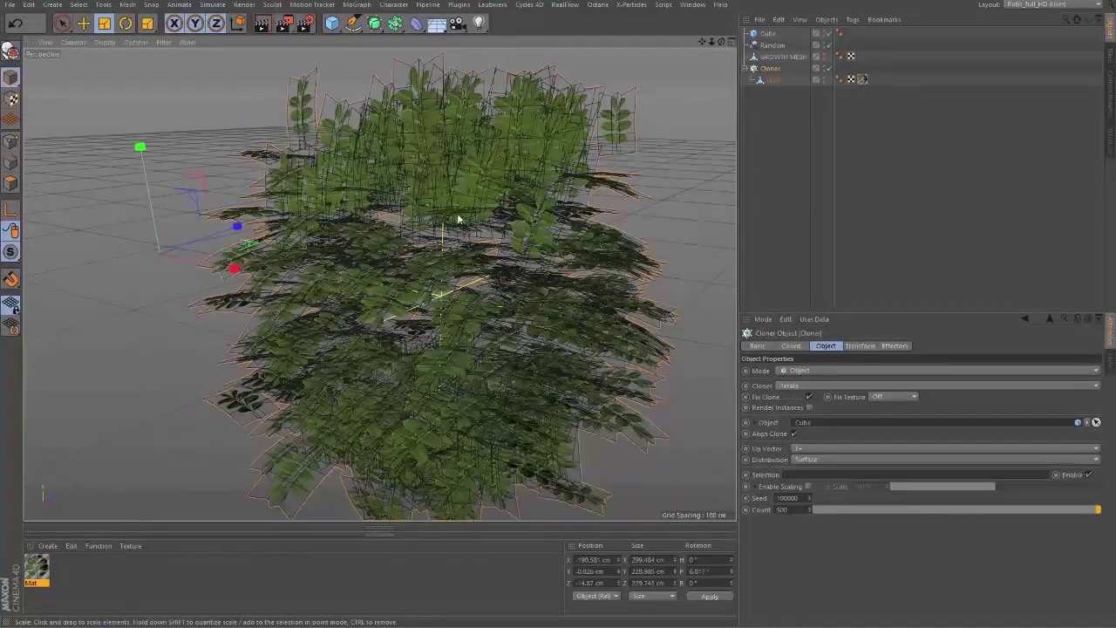
Make the cube editable and subdivide its polygons
click(615, 109)
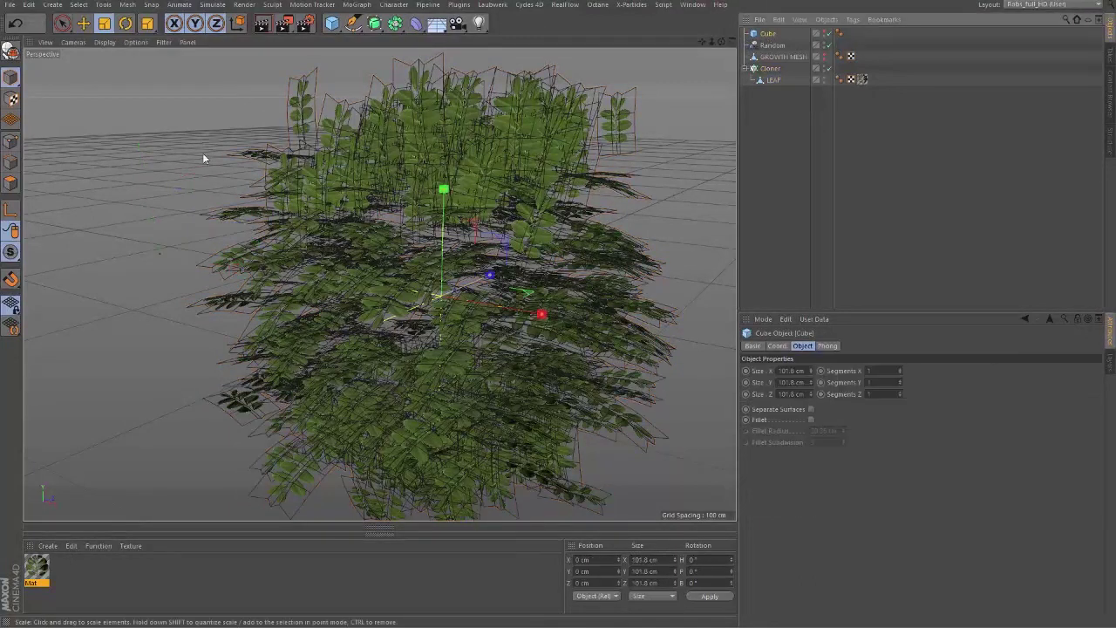
click(11, 52)
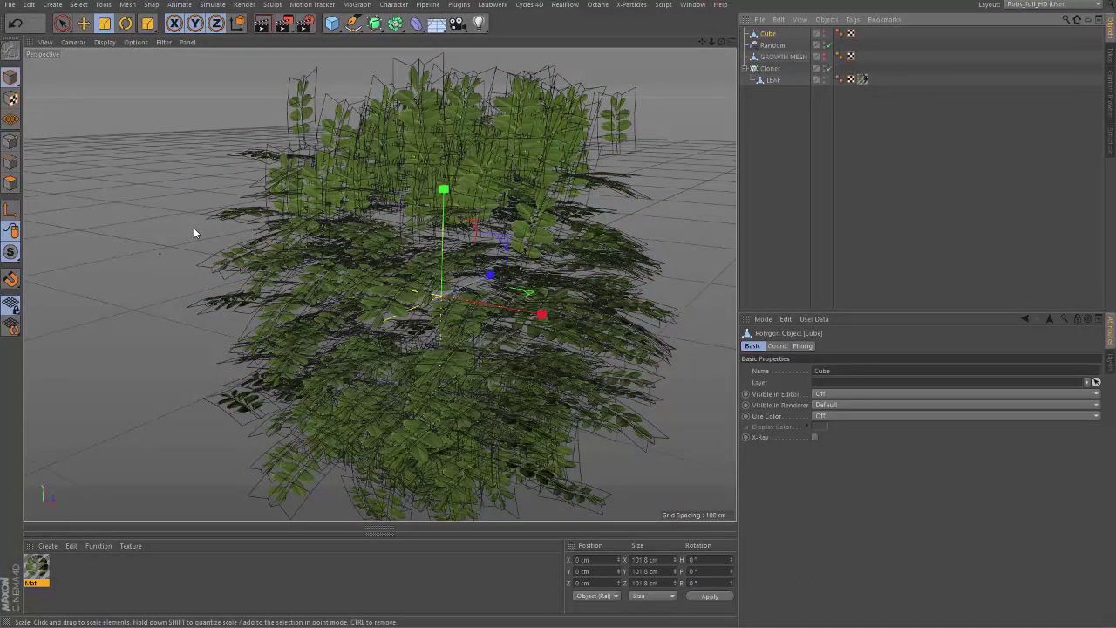
click(10, 183)
right_click(176, 194)
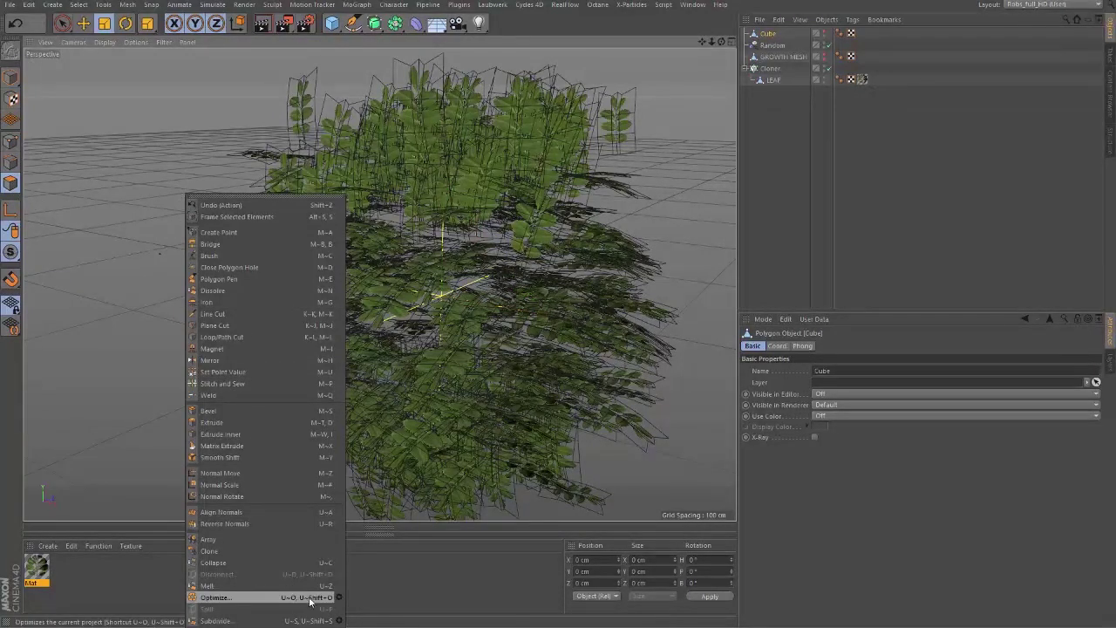
click(339, 620)
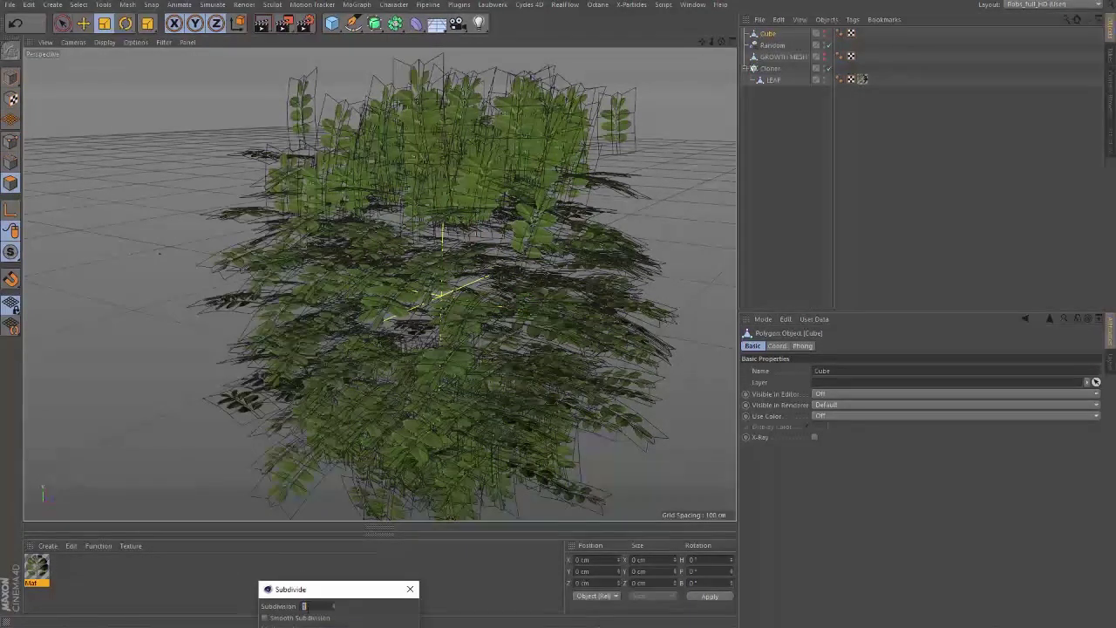
key(Return)
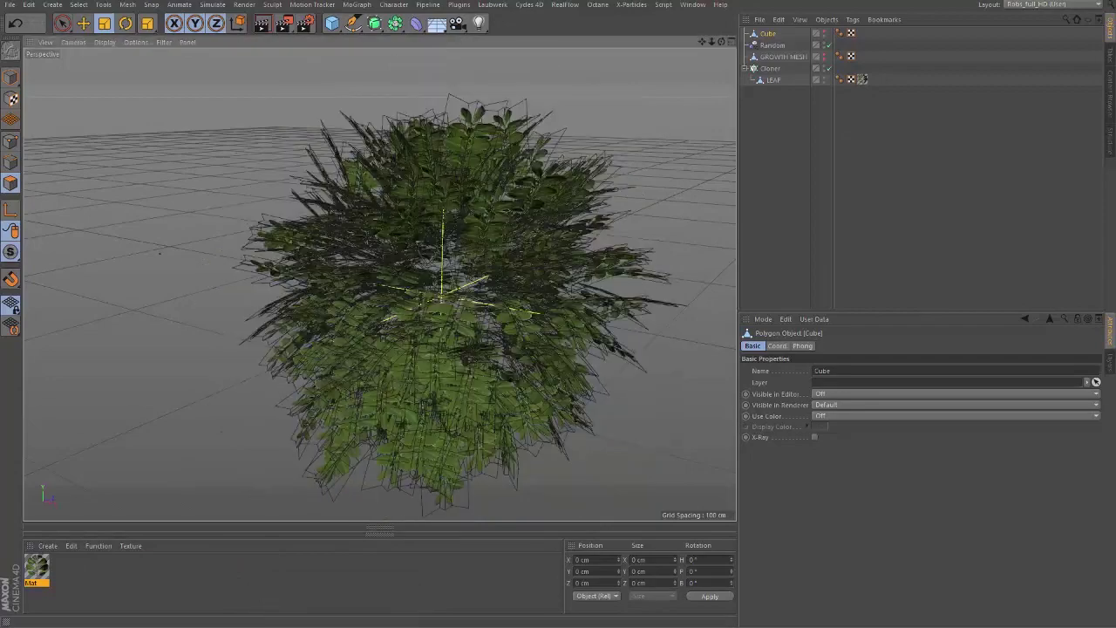
alt+drag(453, 314, 431, 216)
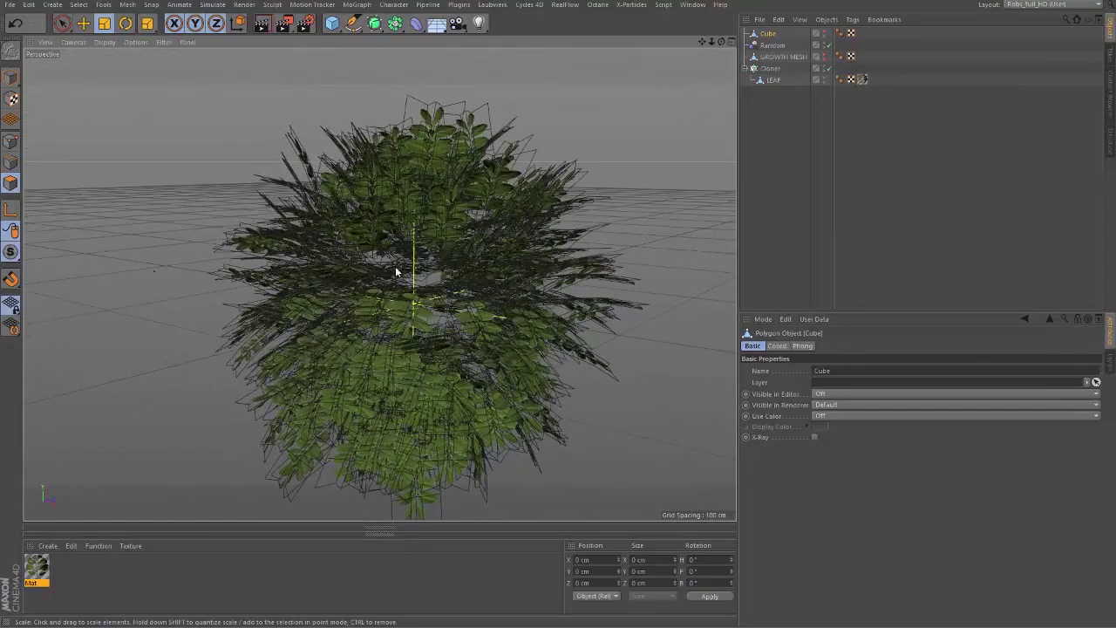
alt+drag(413, 329, 441, 277)
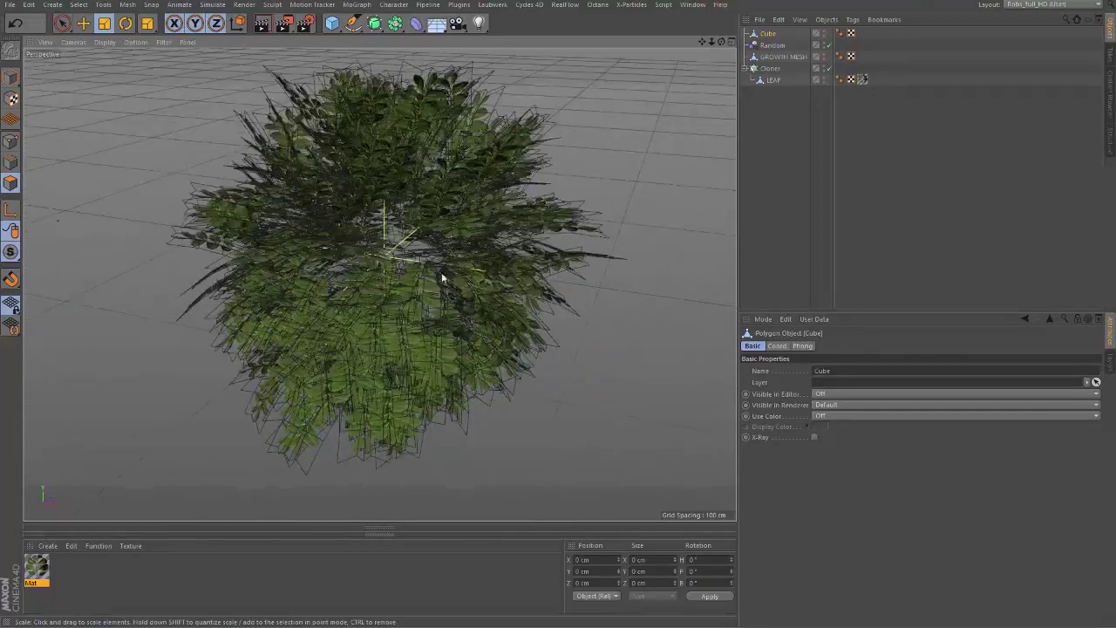
Delete the cube and add a torus primitive in its place
key(Delete)
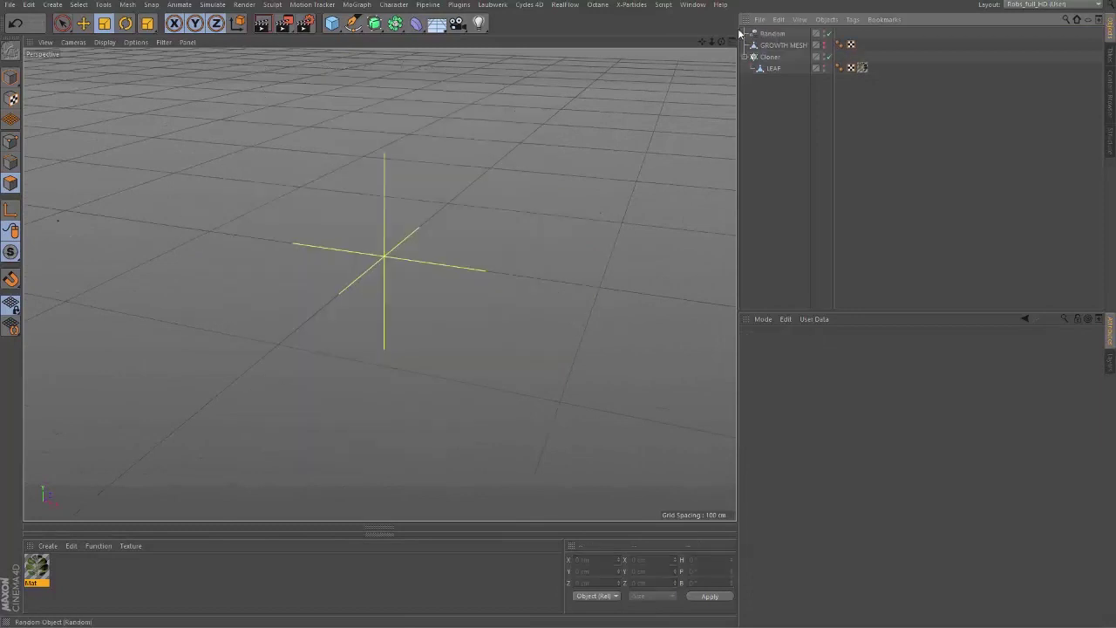
click(334, 24)
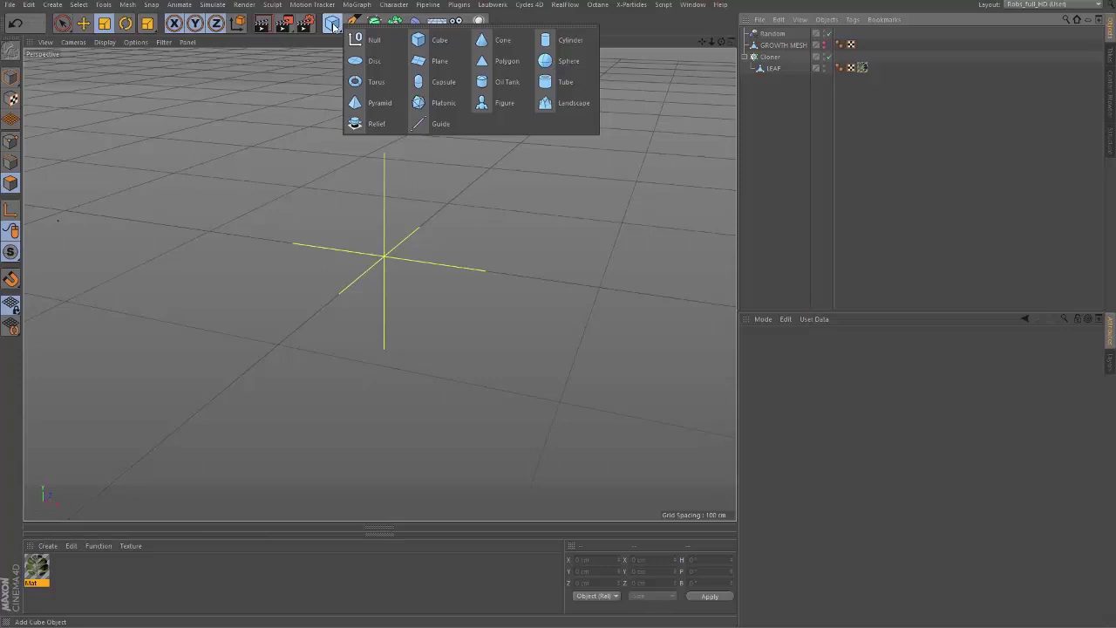
click(388, 84)
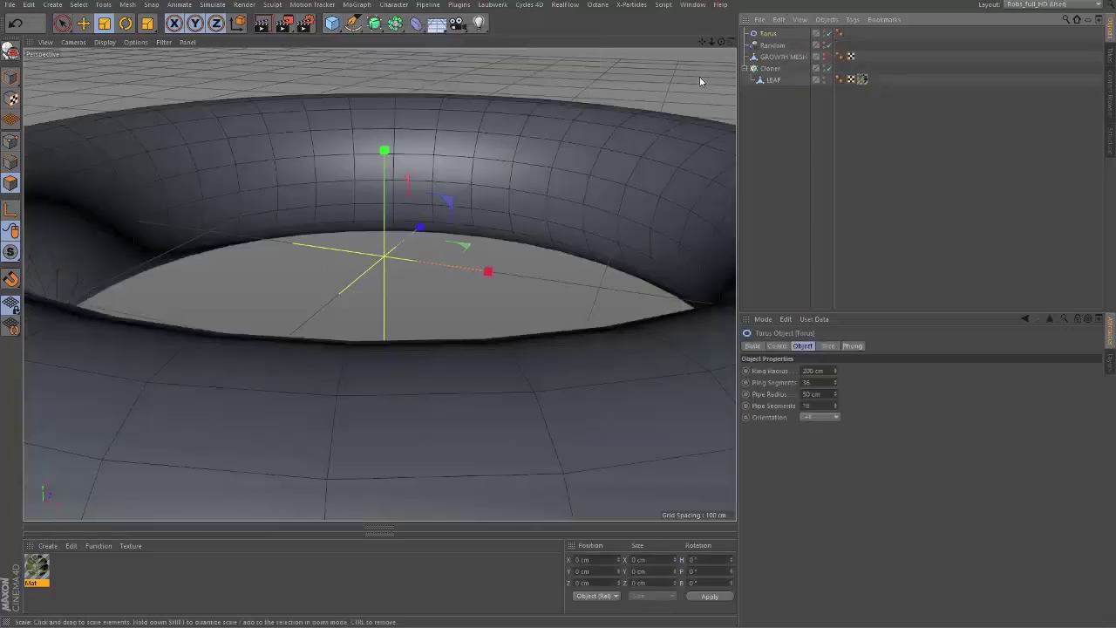
Assign the torus as the Cloner's distribution object
click(773, 66)
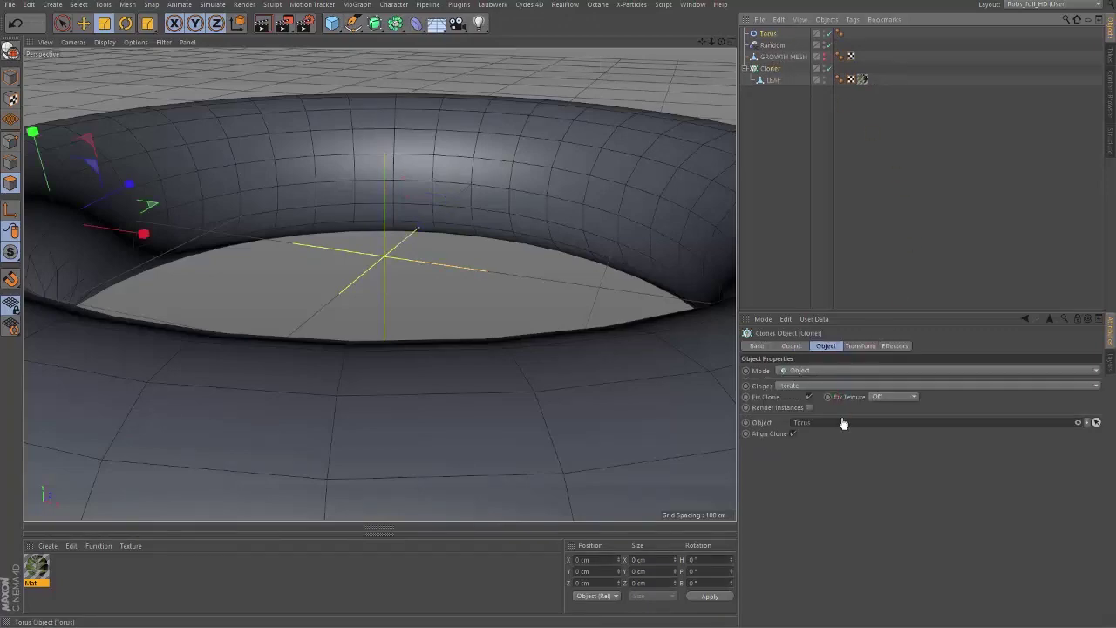
drag(842, 424, 842, 424)
alt+right_drag(532, 204, 433, 252)
alt+drag(379, 284, 415, 275)
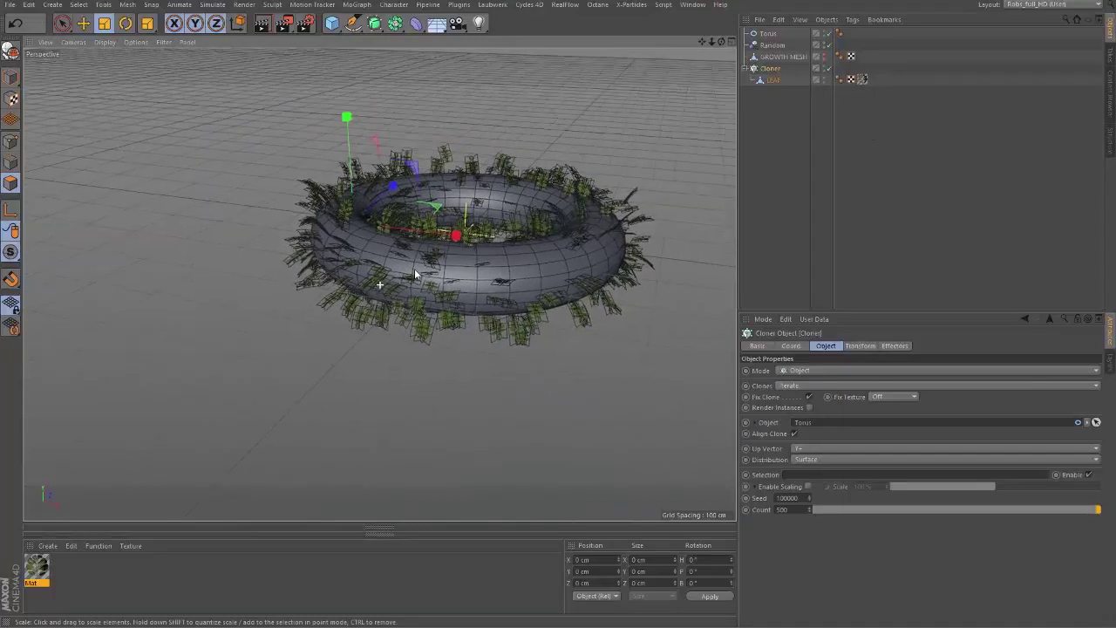
Scale down the Cloner's leaves and shrink the torus to a ring radius of about 113.8 cm
key(t)
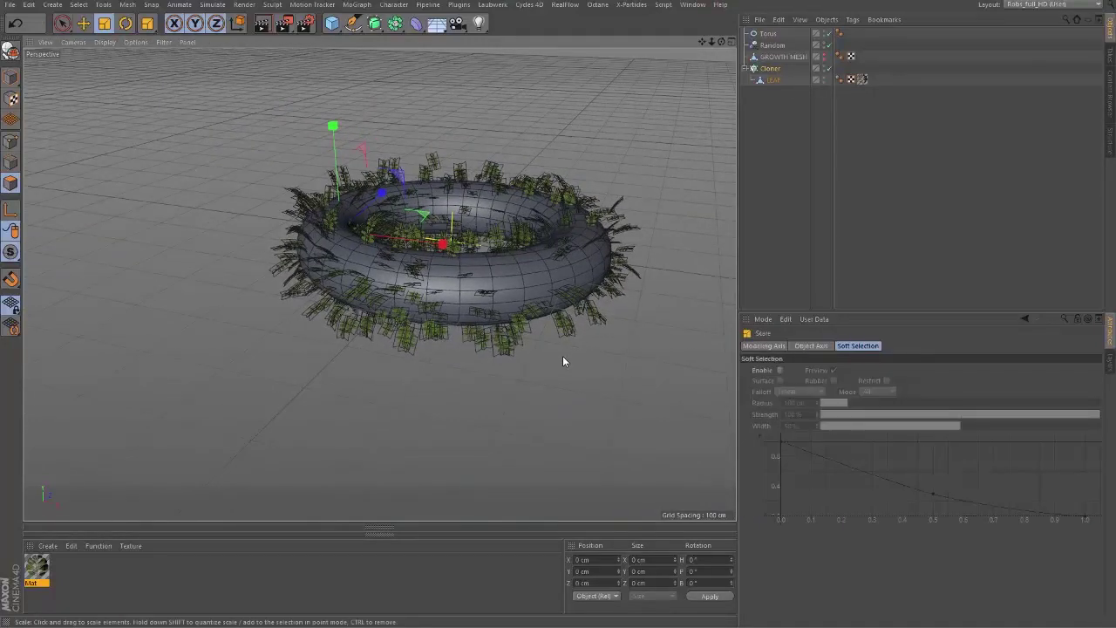
drag(562, 356, 410, 399)
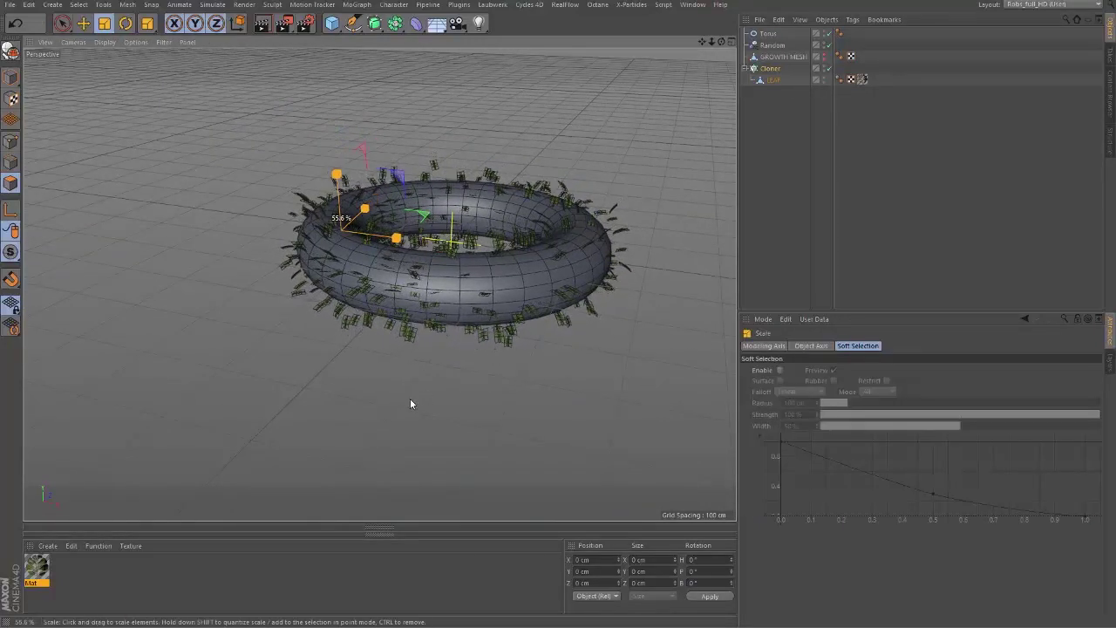
click(767, 33)
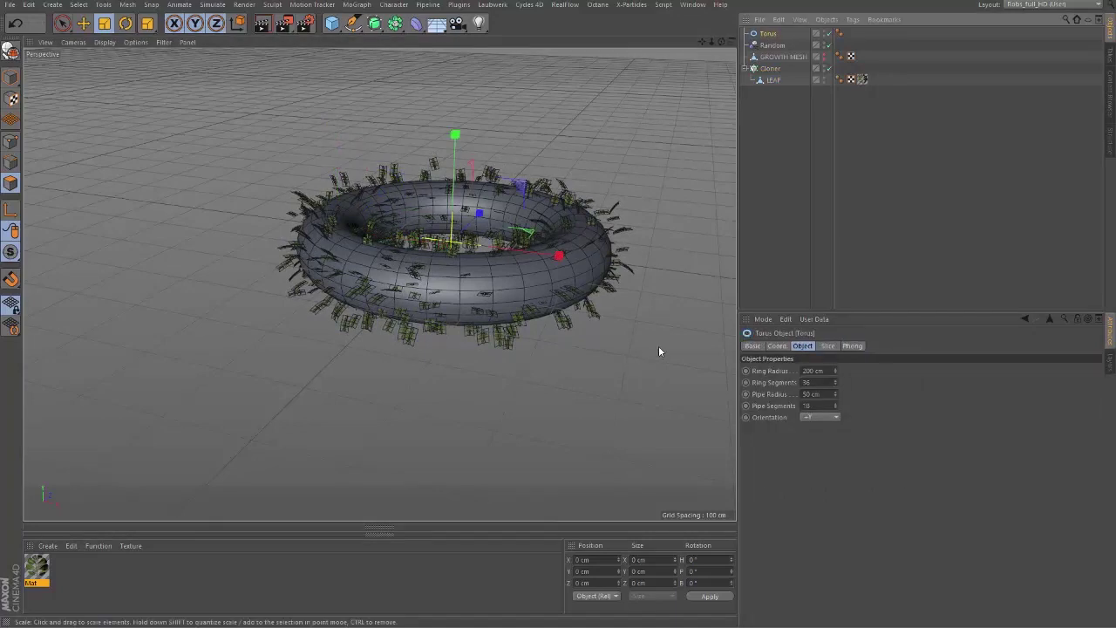
drag(659, 351, 453, 393)
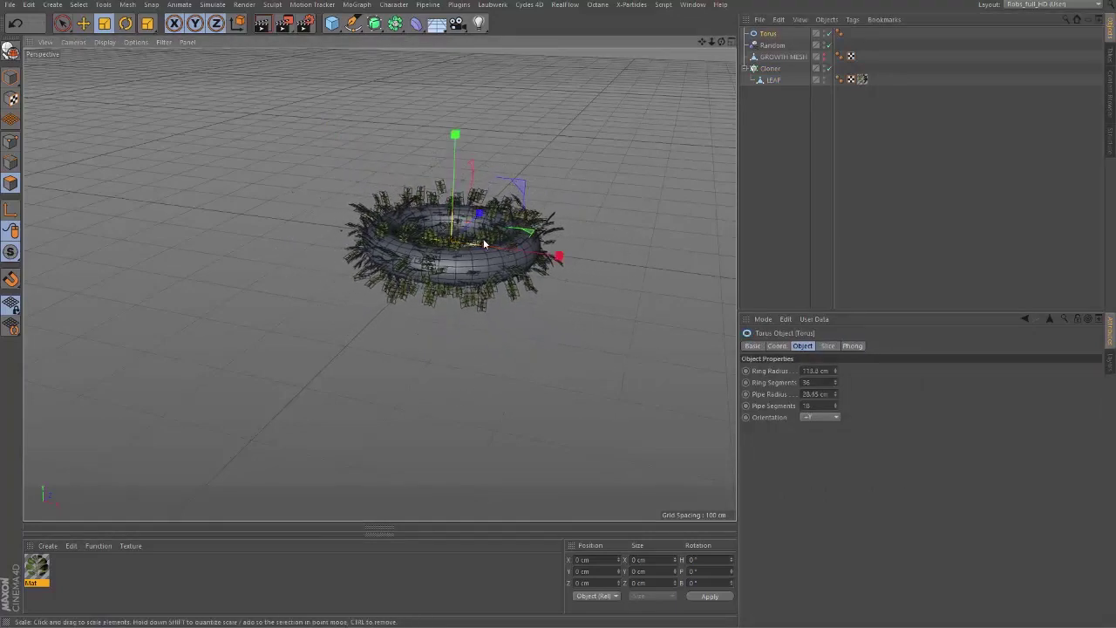
key(o)
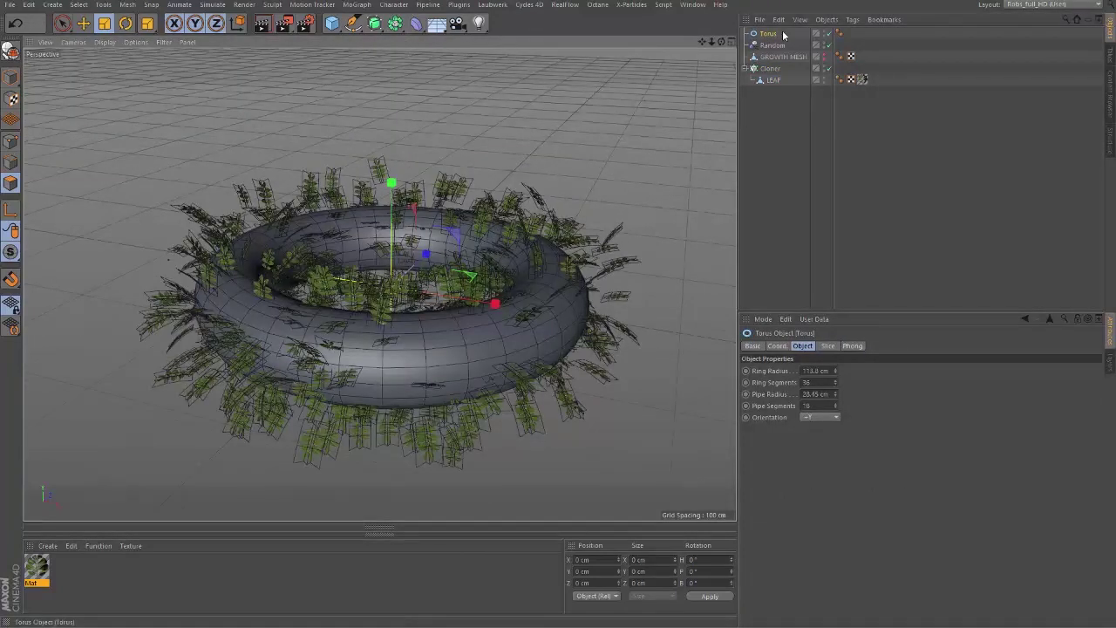
Hide the torus in the viewport and raise the Cloner's count to 1259
click(823, 32)
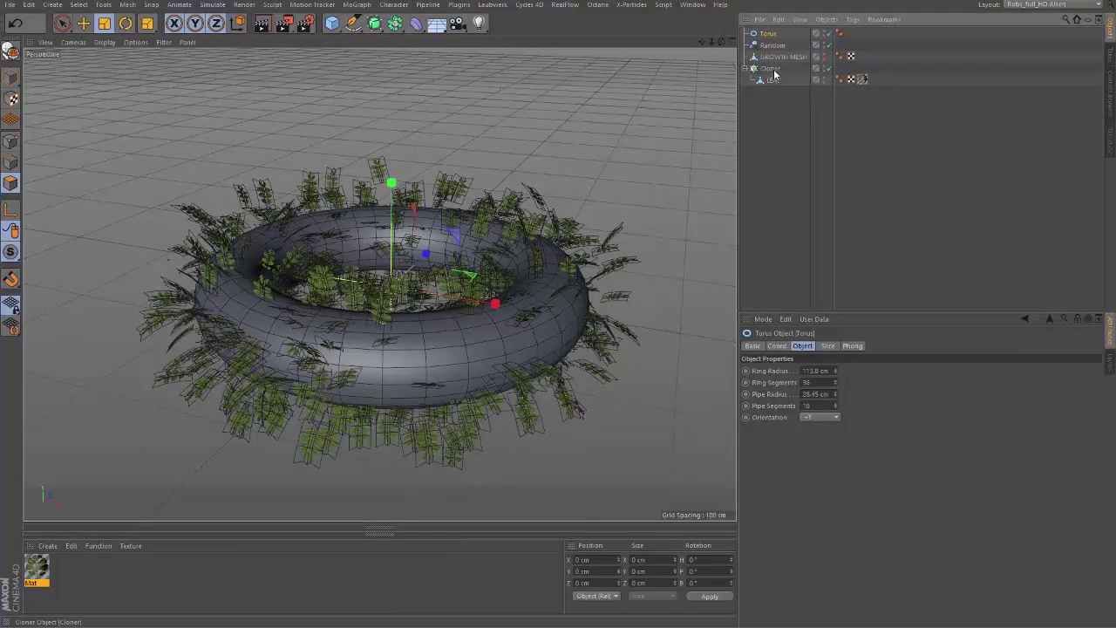
alt+click(824, 33)
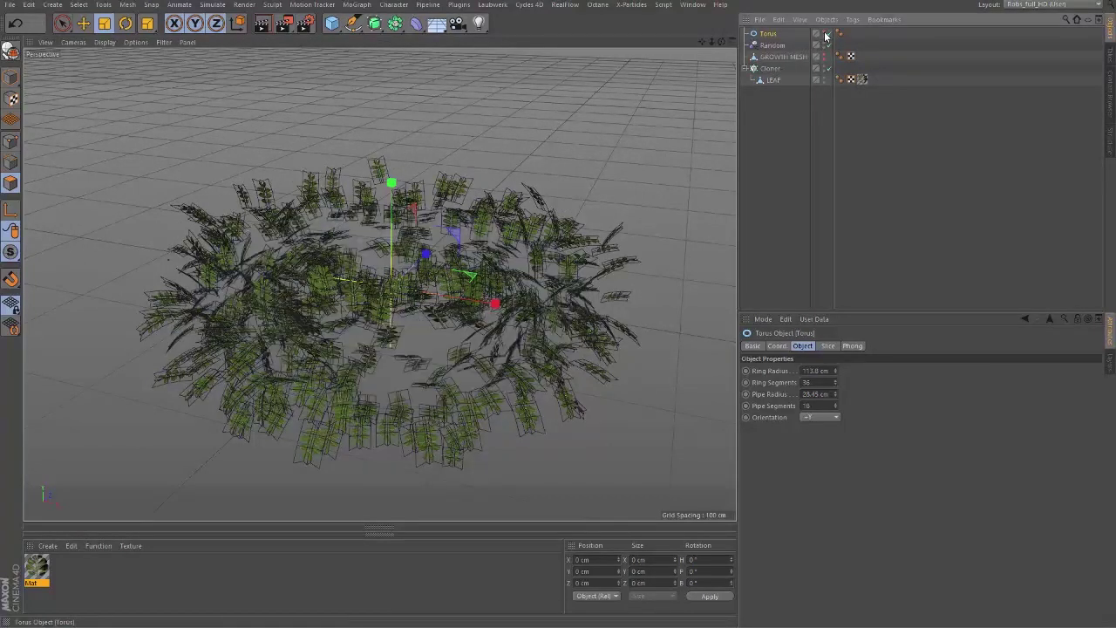
click(775, 68)
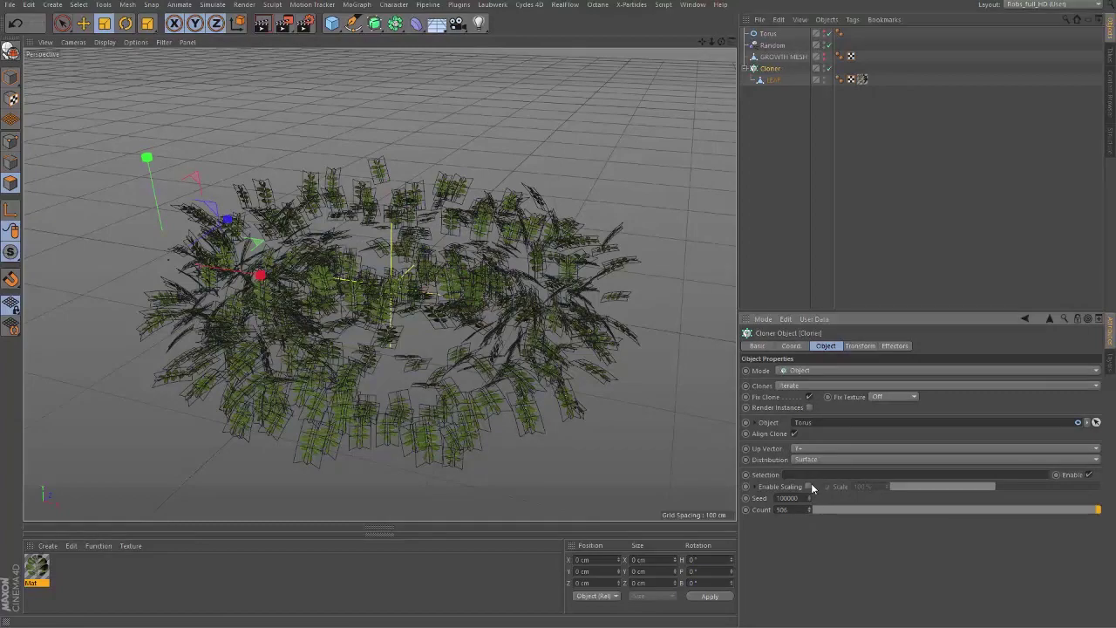
drag(812, 488, 839, 53)
alt+drag(414, 286, 415, 423)
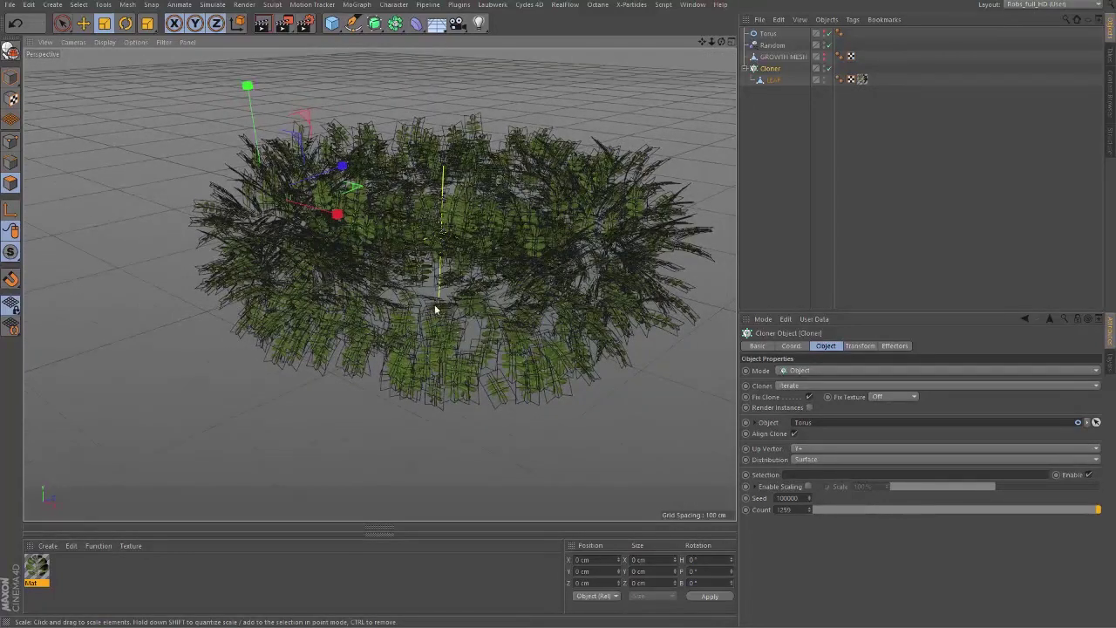
alt+drag(414, 264, 448, 241)
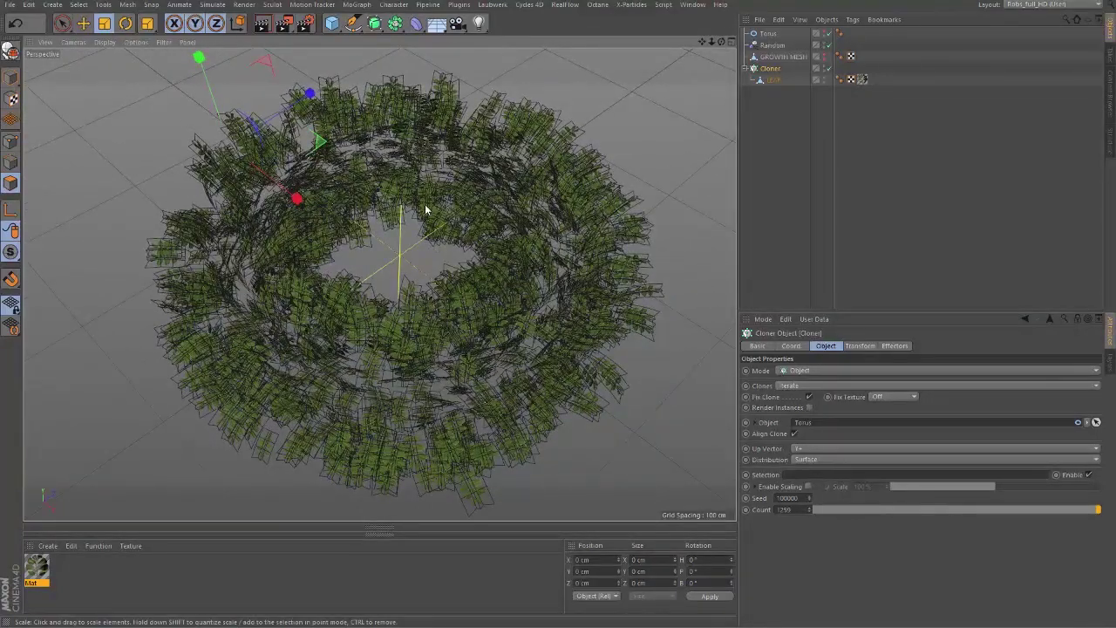
alt+drag(419, 326, 390, 257)
alt+drag(409, 304, 418, 276)
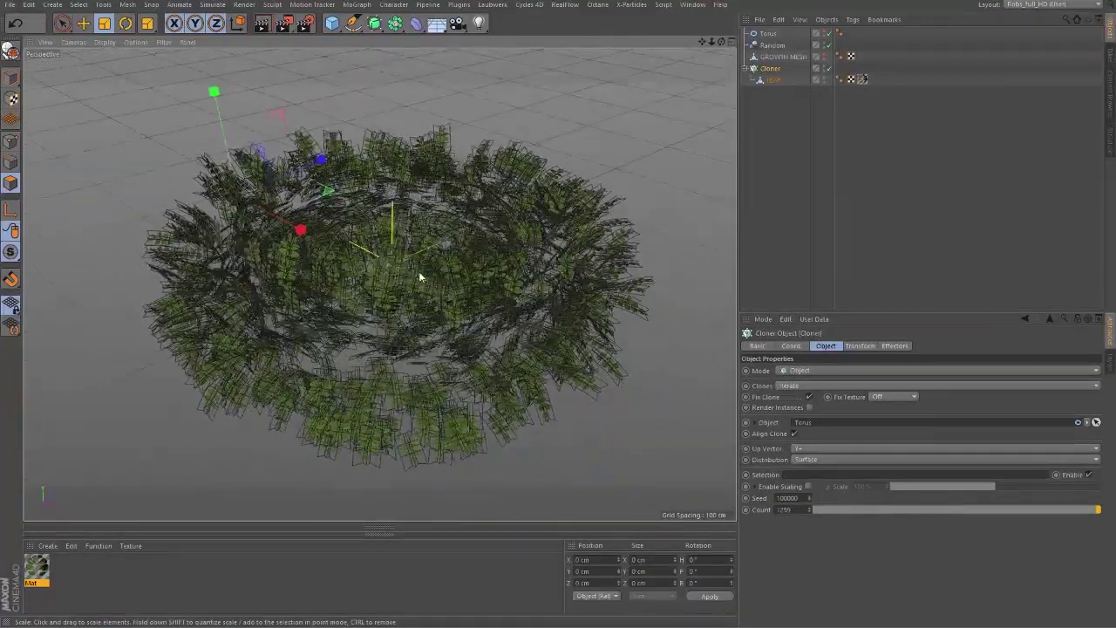